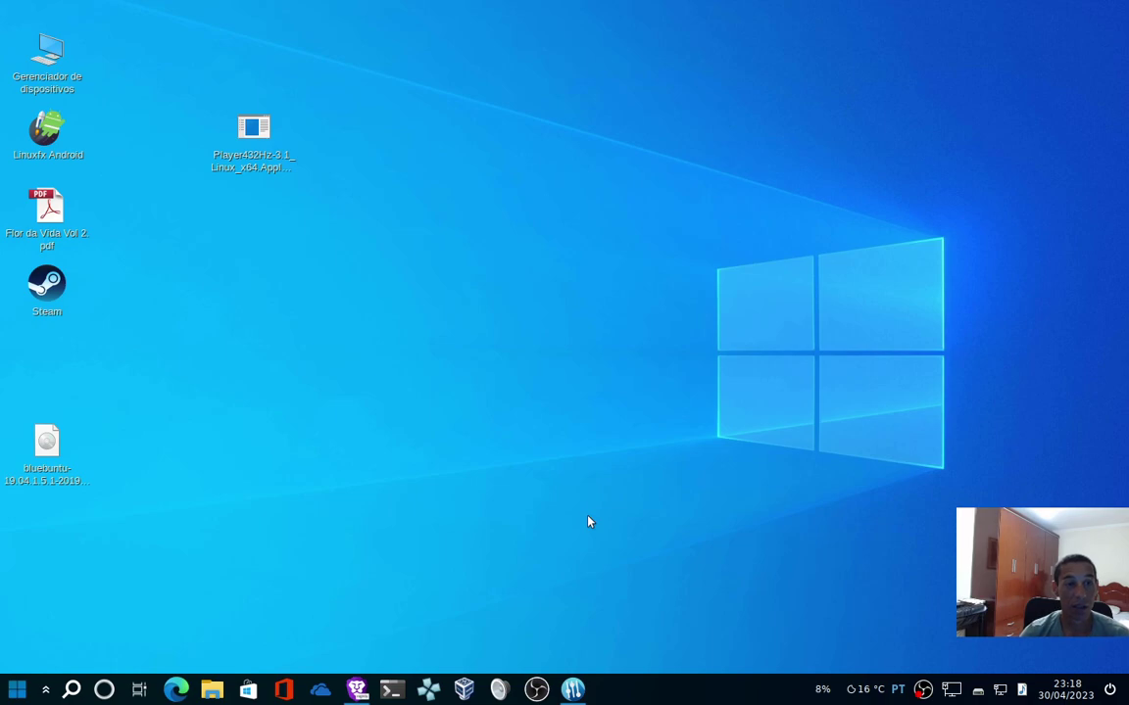
Move the Player432Hz AppImage icon down toward the middle of the desktop.
{"action": "left_click_drag", "start_coordinate": [257, 164], "coordinate": [327, 244]}
{"action": "left_click", "coordinate": [467, 334]}
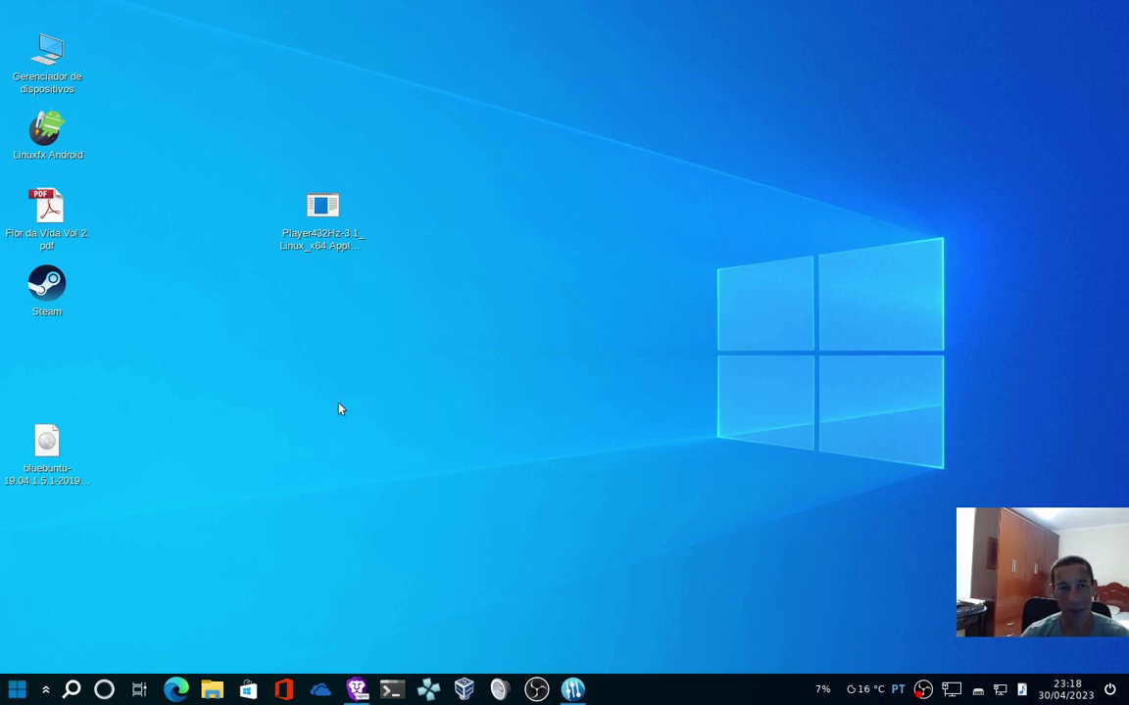
{"action": "left_click_drag", "start_coordinate": [325, 208], "coordinate": [397, 359]}
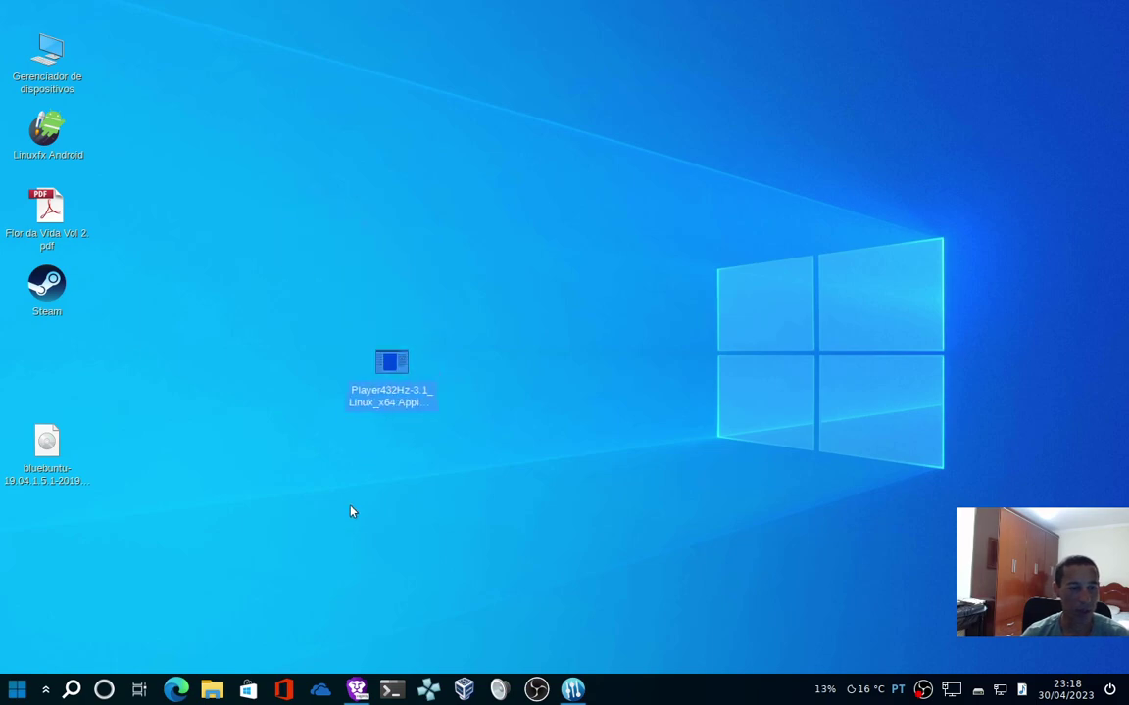
Switch to the browser and examine the 432Hz Player page on SourceForge, covering its description, installation link, features, sample and released files.
{"action": "left_click", "coordinate": [355, 690]}
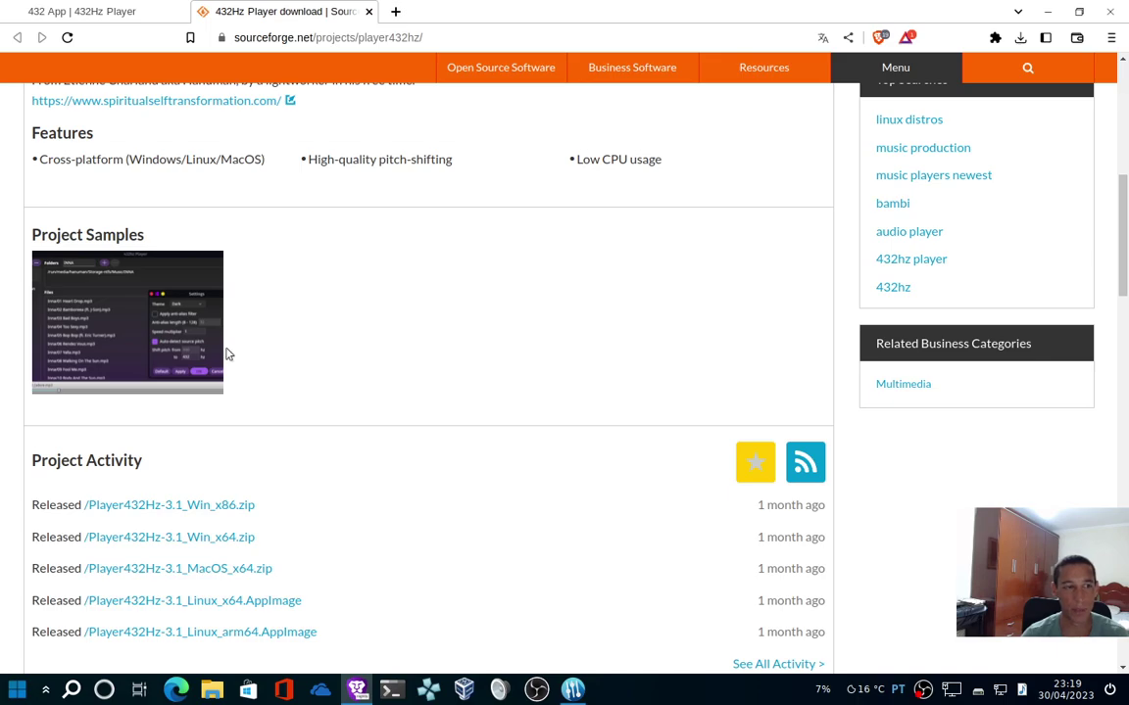
{"action": "scroll", "coordinate": [412, 412], "scroll_direction": "up", "scroll_amount": 10}
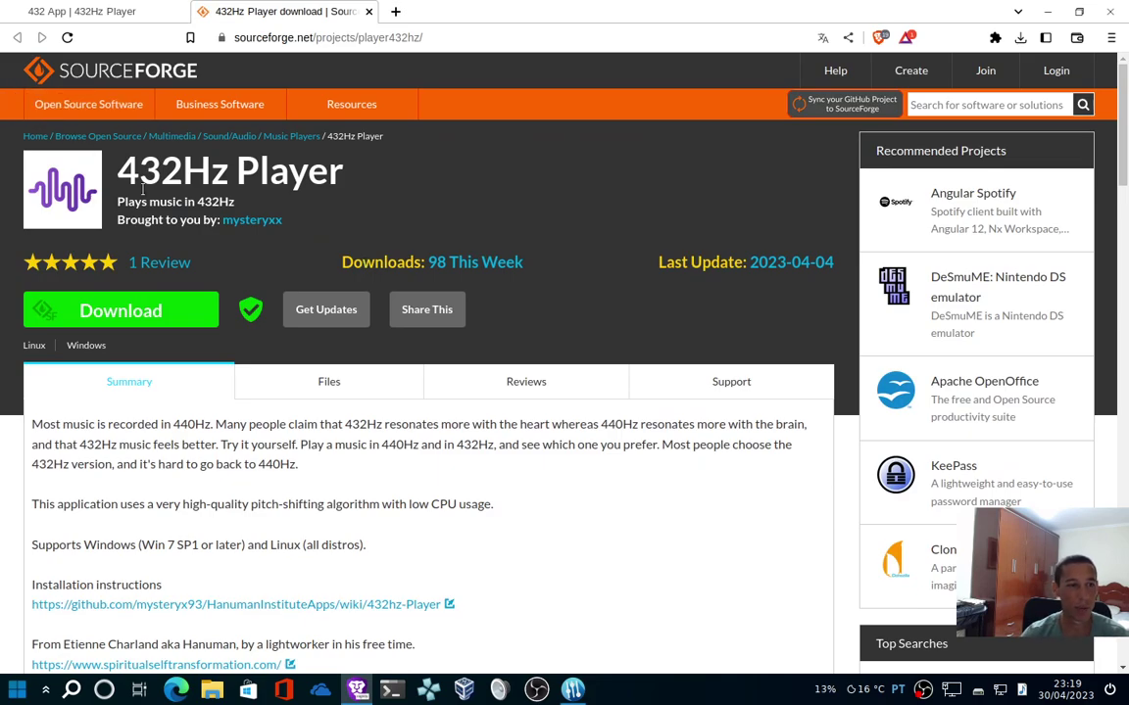
{"action": "scroll", "coordinate": [179, 396], "scroll_direction": "down", "scroll_amount": 2}
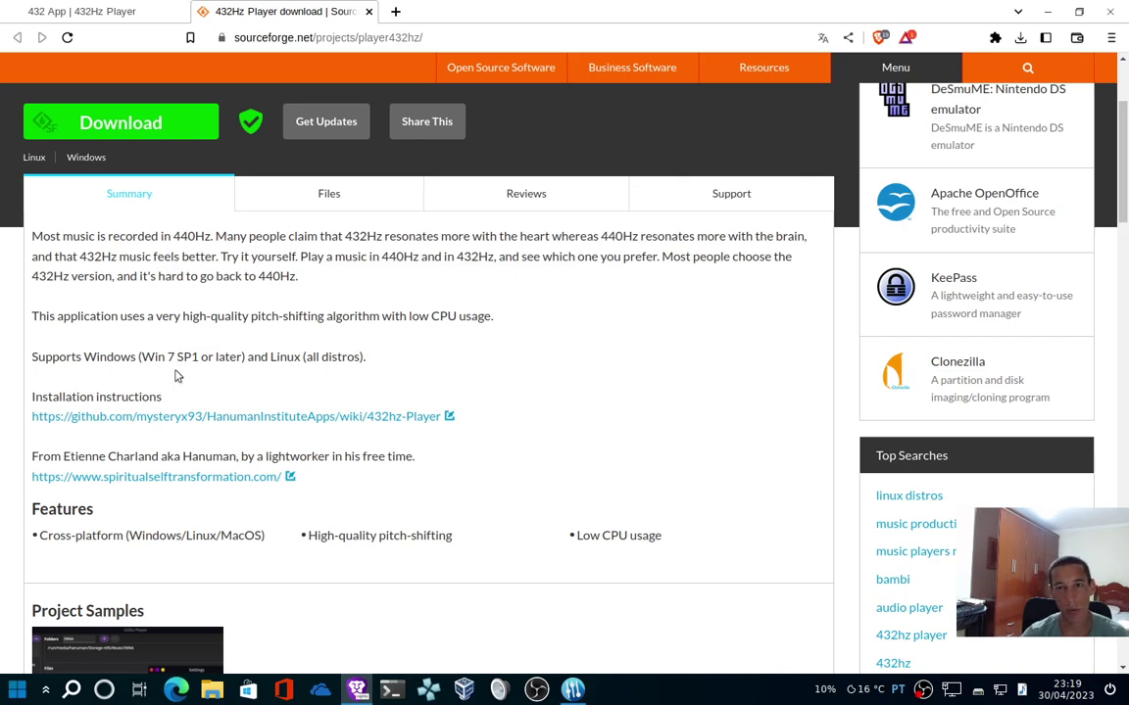
{"action": "scroll", "coordinate": [178, 377], "scroll_direction": "down", "scroll_amount": 1}
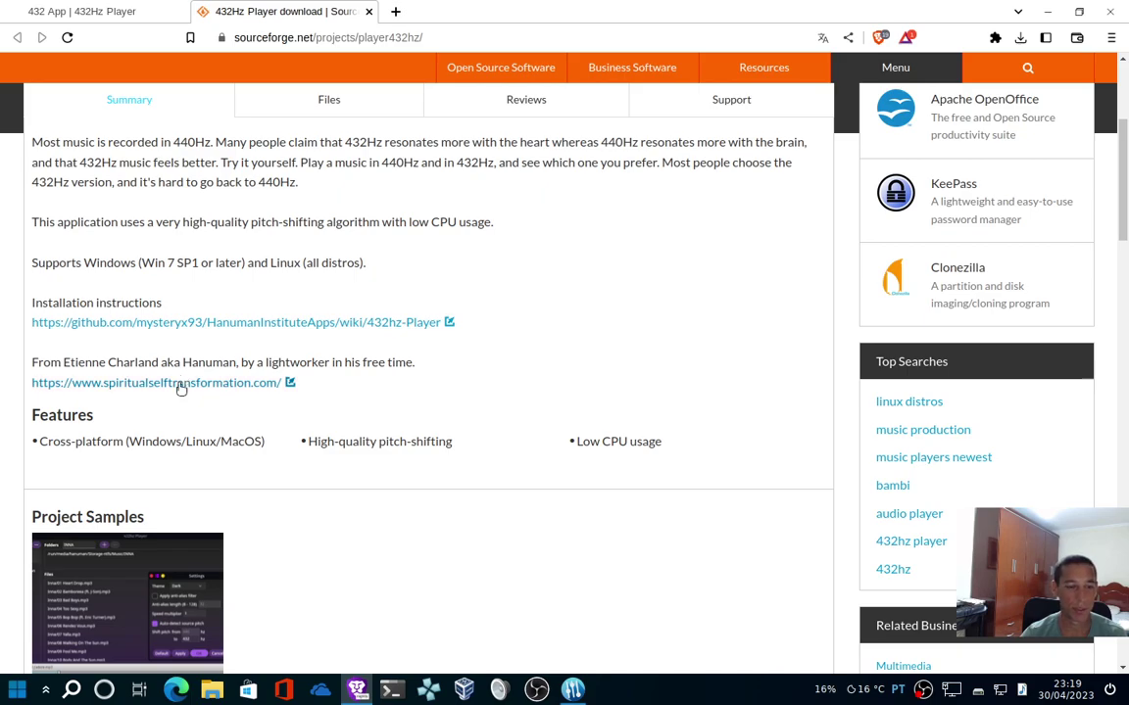
{"action": "mouse_move", "coordinate": [357, 690]}
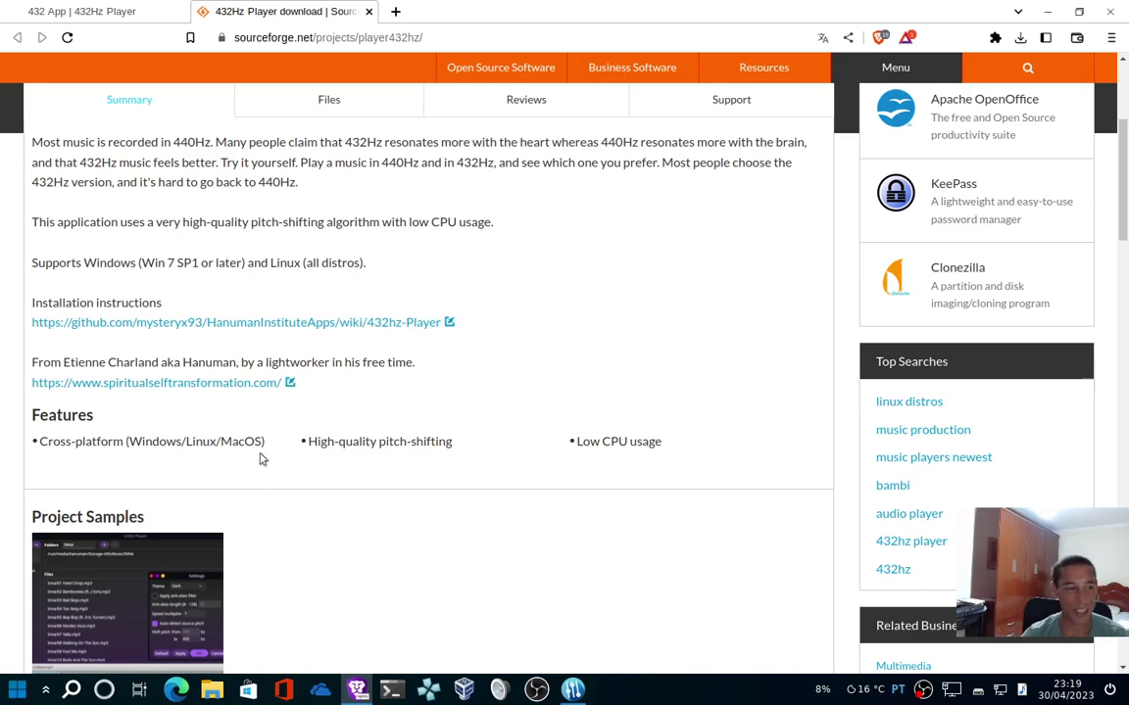
{"action": "scroll", "coordinate": [266, 458], "scroll_direction": "down", "scroll_amount": 3}
{"action": "scroll", "coordinate": [5, 592], "scroll_direction": "down", "scroll_amount": 3}
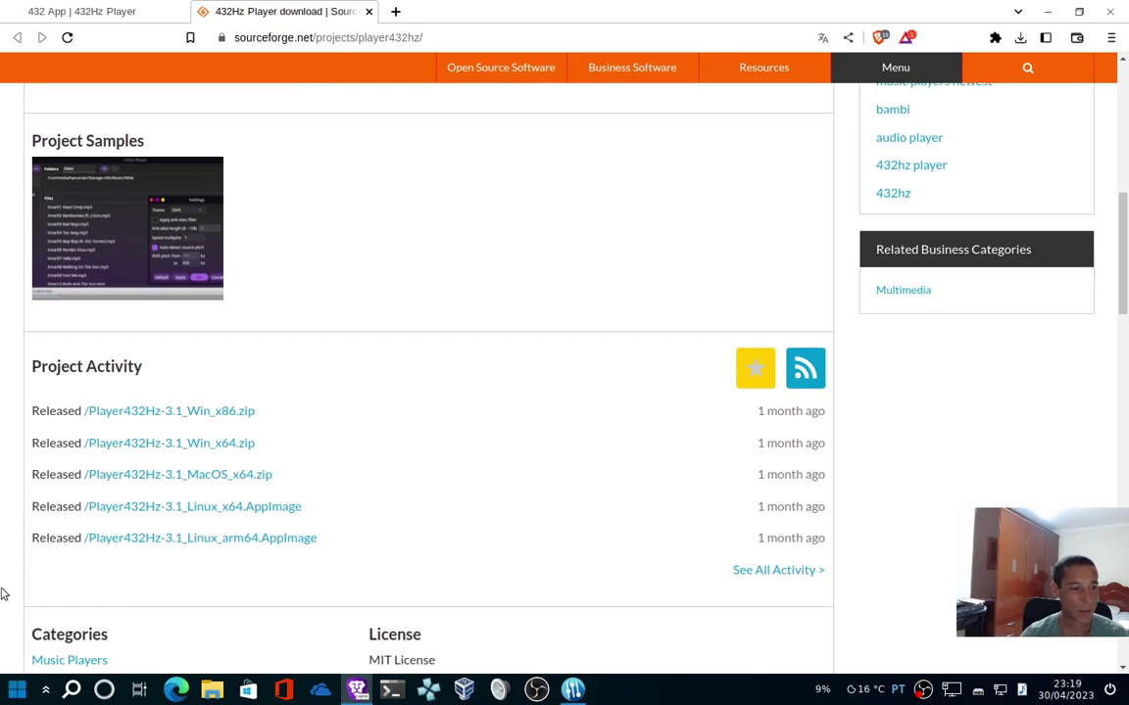
{"action": "scroll", "coordinate": [77, 437], "scroll_direction": "down", "scroll_amount": 1}
{"action": "scroll", "coordinate": [78, 437], "scroll_direction": "down", "scroll_amount": 1}
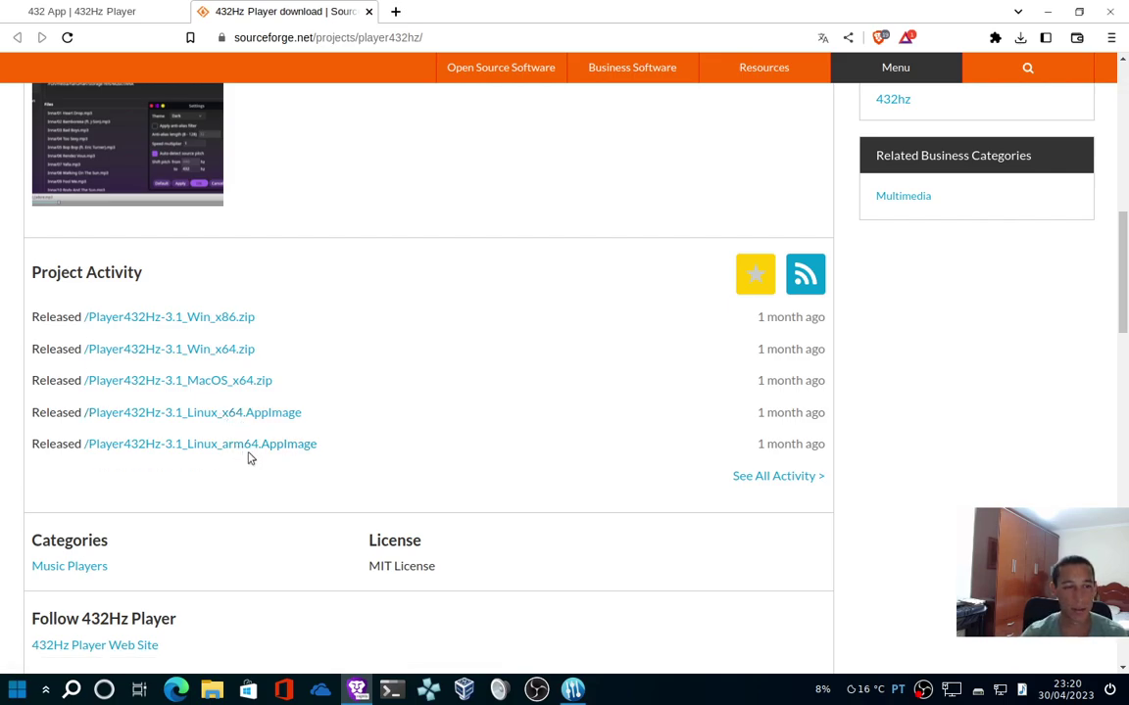
{"action": "scroll", "coordinate": [253, 458], "scroll_direction": "up", "scroll_amount": 5}
{"action": "scroll", "coordinate": [255, 461], "scroll_direction": "down", "scroll_amount": 4}
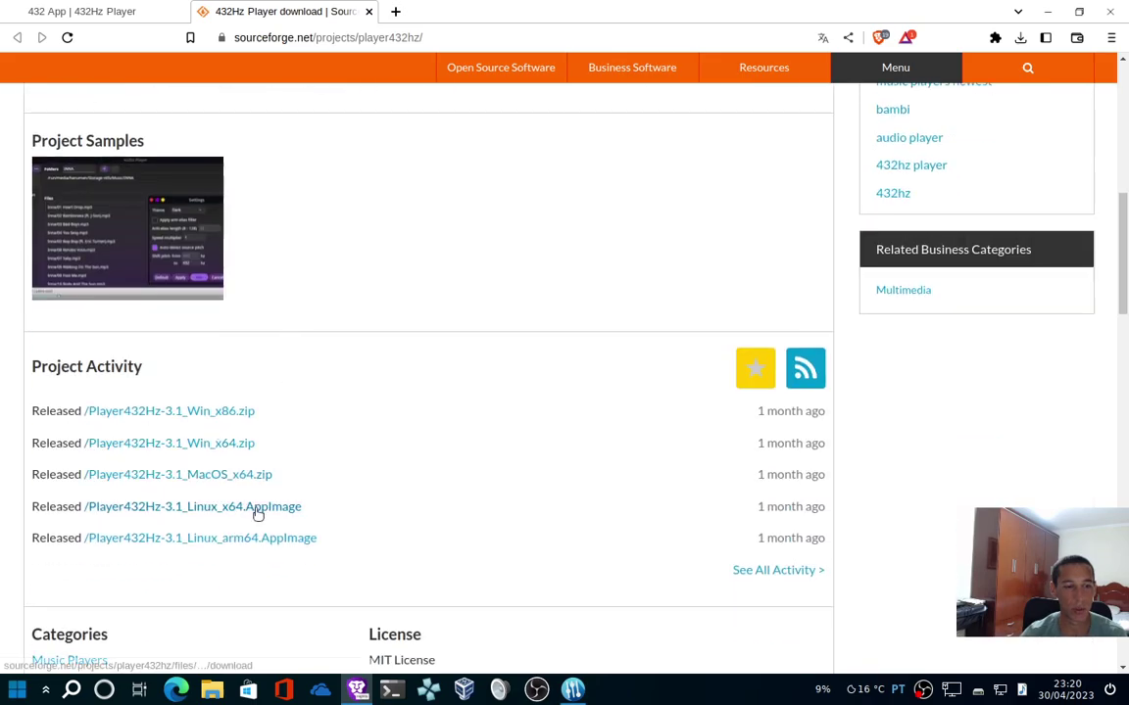
{"action": "scroll", "coordinate": [256, 510], "scroll_direction": "up", "scroll_amount": 10}
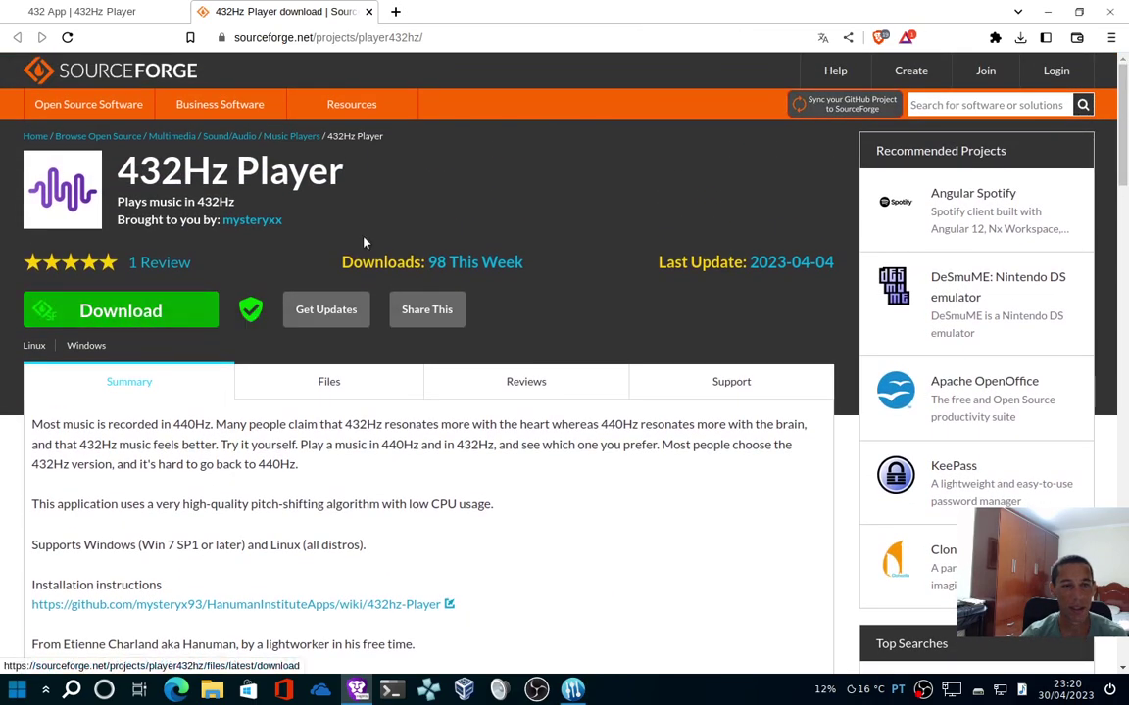
Return to the desktop and move the Player432Hz AppImage icon up to a free spot in the upper part of the desktop.
{"action": "key", "text": "super+d"}
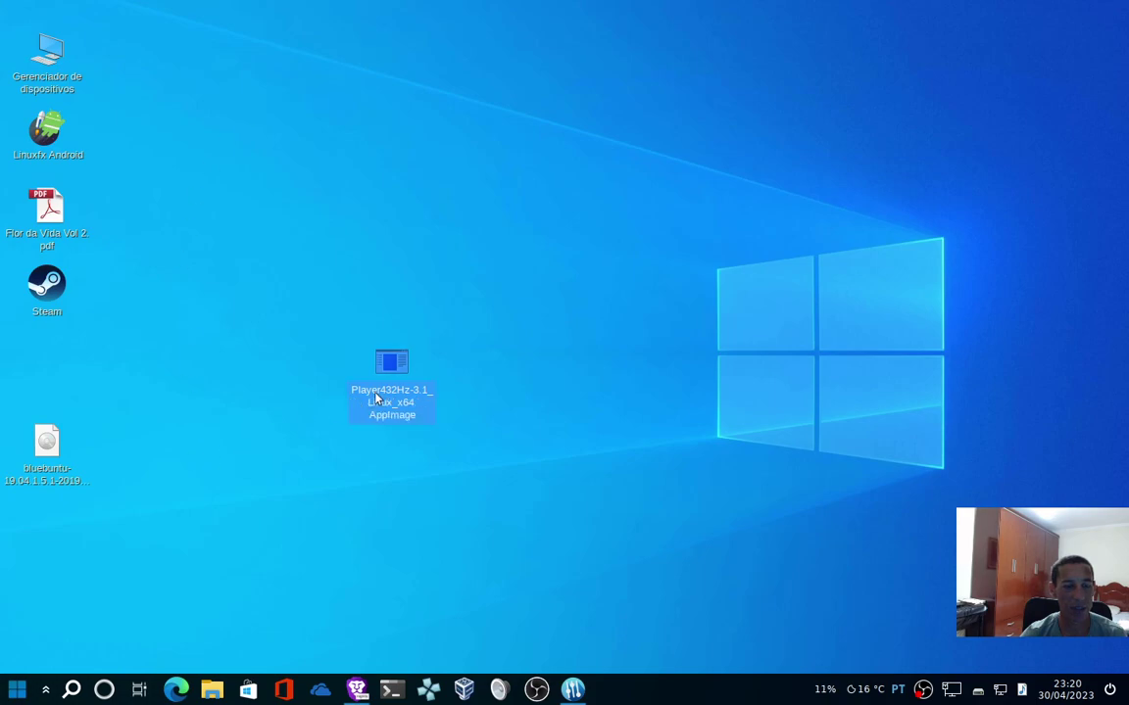
{"action": "left_click", "coordinate": [396, 384]}
{"action": "left_click_drag", "start_coordinate": [396, 382], "coordinate": [333, 184]}
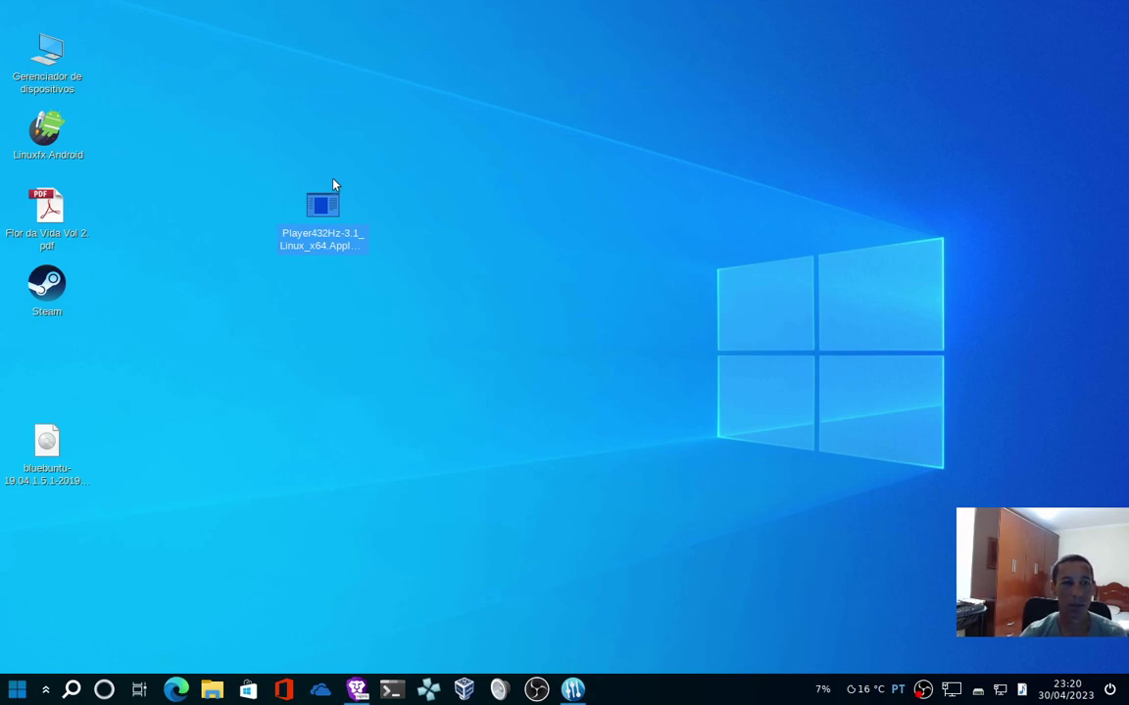
{"action": "left_click", "coordinate": [287, 366]}
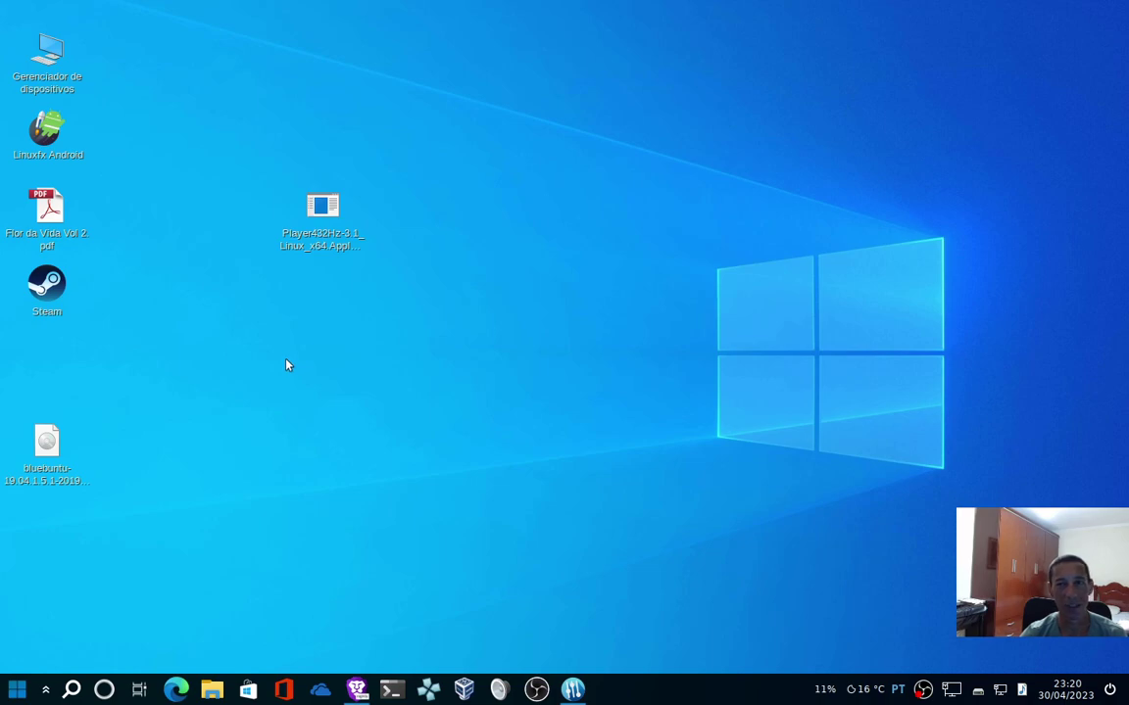
{"action": "left_click", "coordinate": [323, 211]}
{"action": "left_click", "coordinate": [324, 208]}
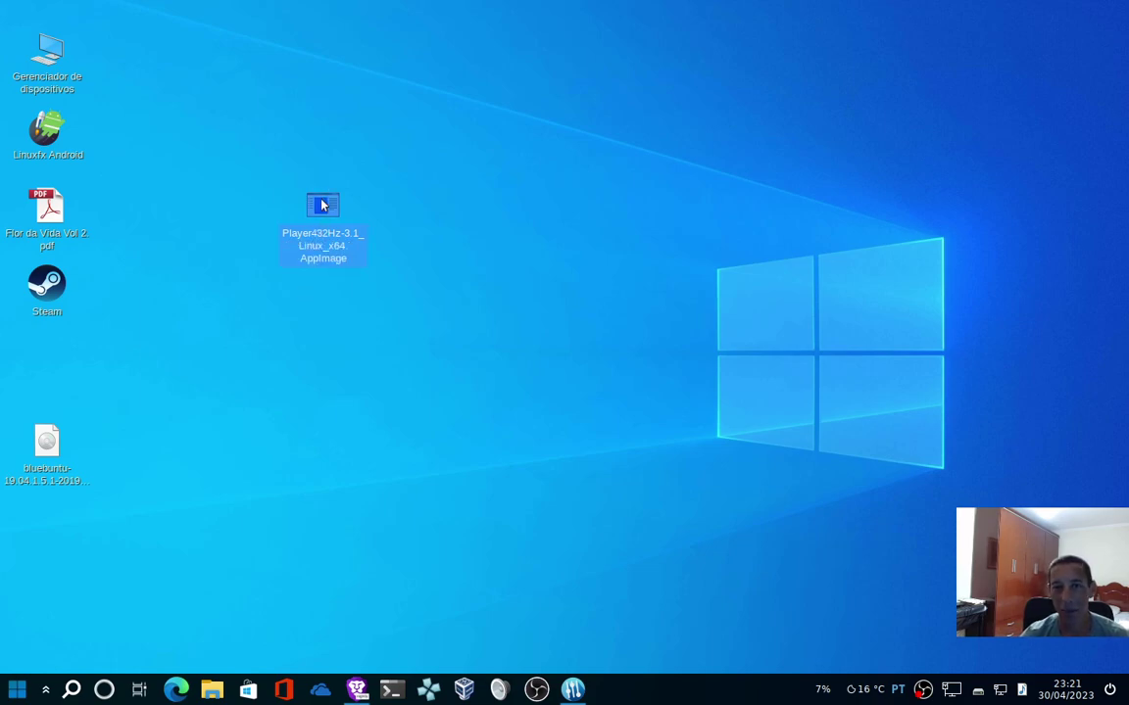
{"action": "left_click", "coordinate": [310, 272]}
{"action": "double_click", "coordinate": [319, 208]}
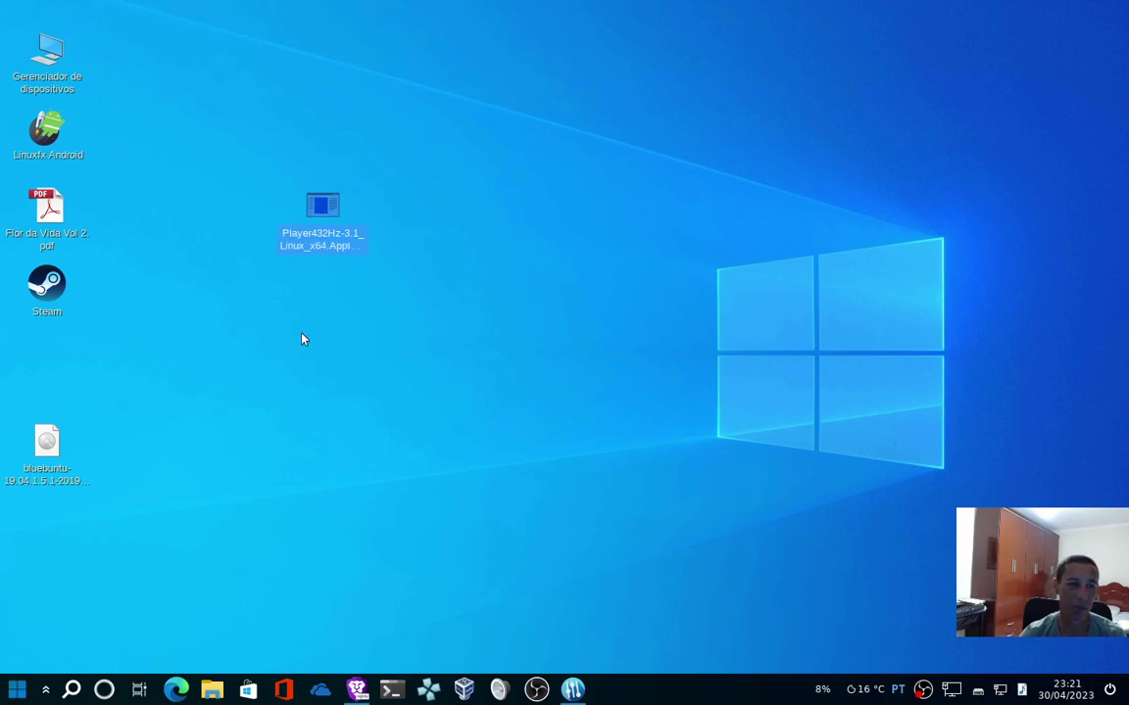
{"action": "left_click", "coordinate": [324, 207]}
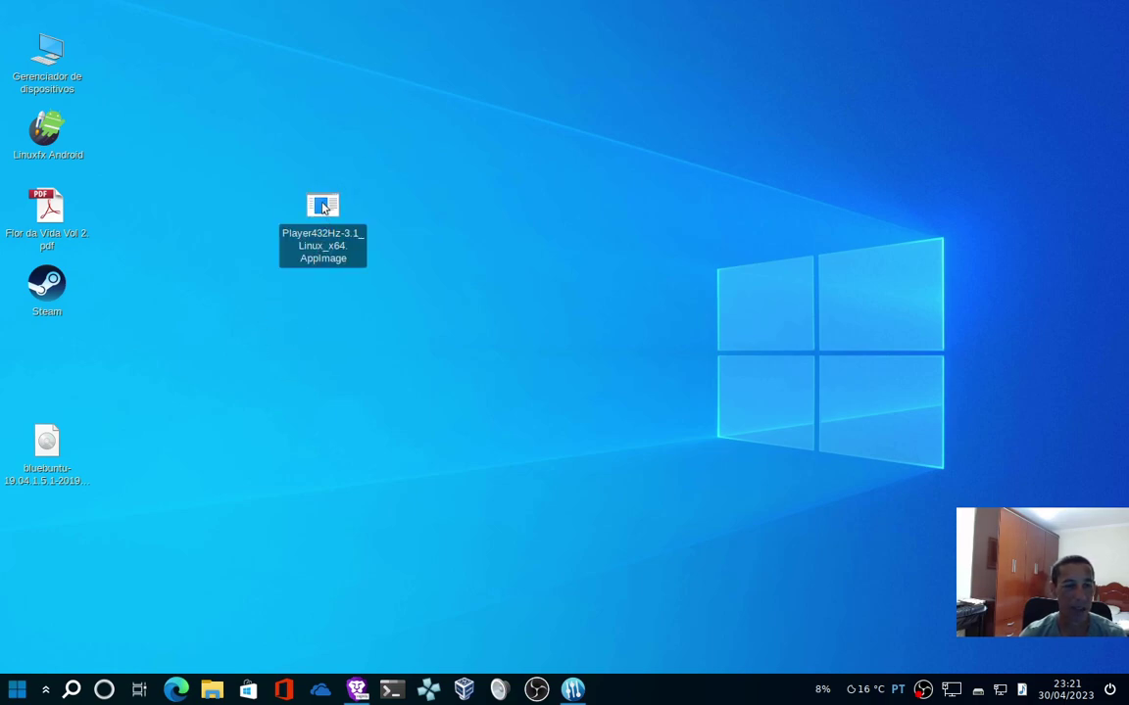
{"action": "left_click", "coordinate": [358, 154]}
{"action": "double_click", "coordinate": [315, 211]}
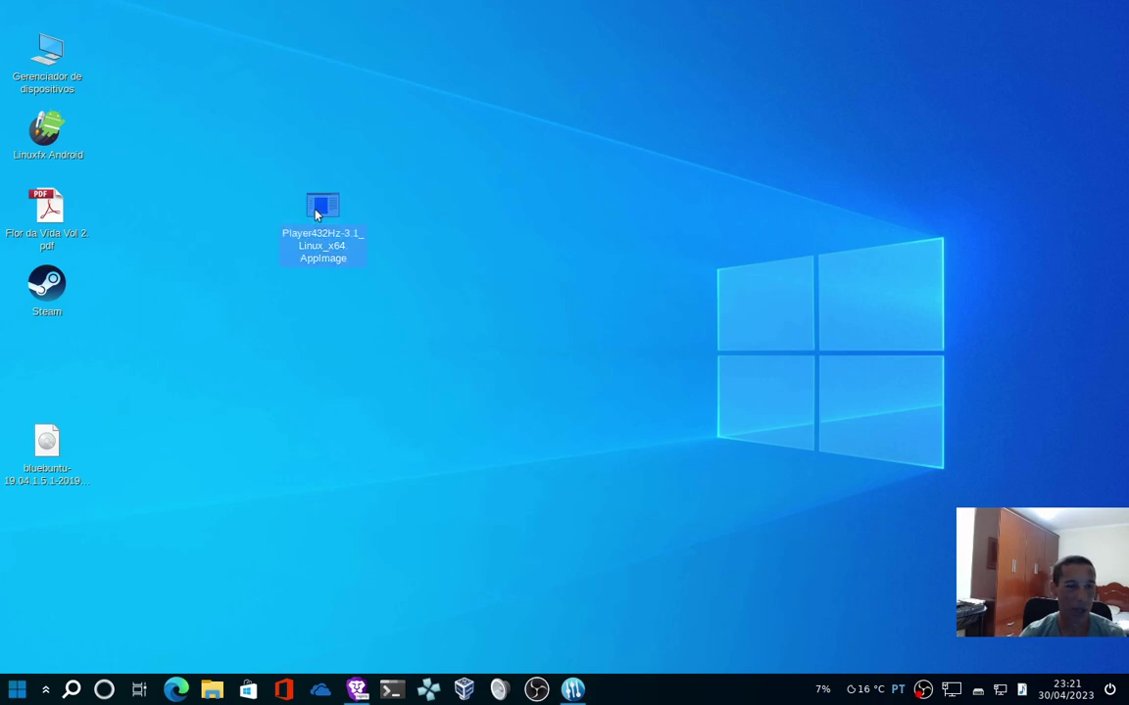
Toggle "Permitir execução do arquivo como um programa" in the permissions of Player432Hz-3.1_Linux_x64.AppImage and close its properties.
{"action": "right_click", "coordinate": [316, 213]}
{"action": "left_click", "coordinate": [364, 379]}
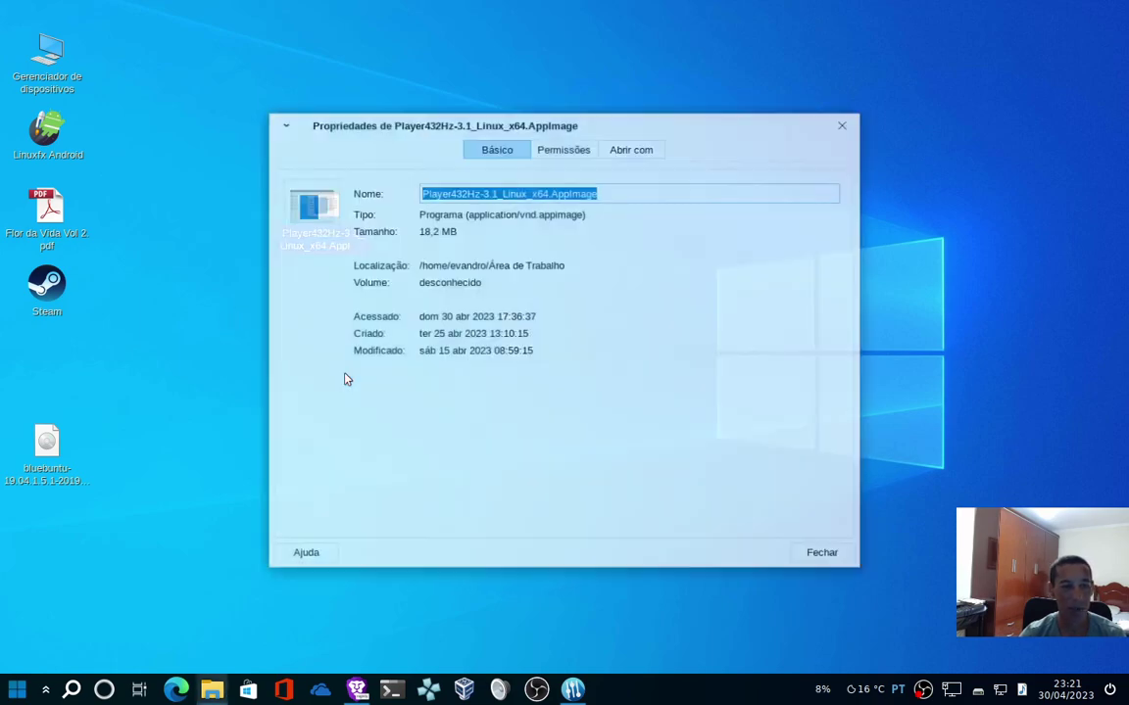
{"action": "left_click", "coordinate": [573, 146]}
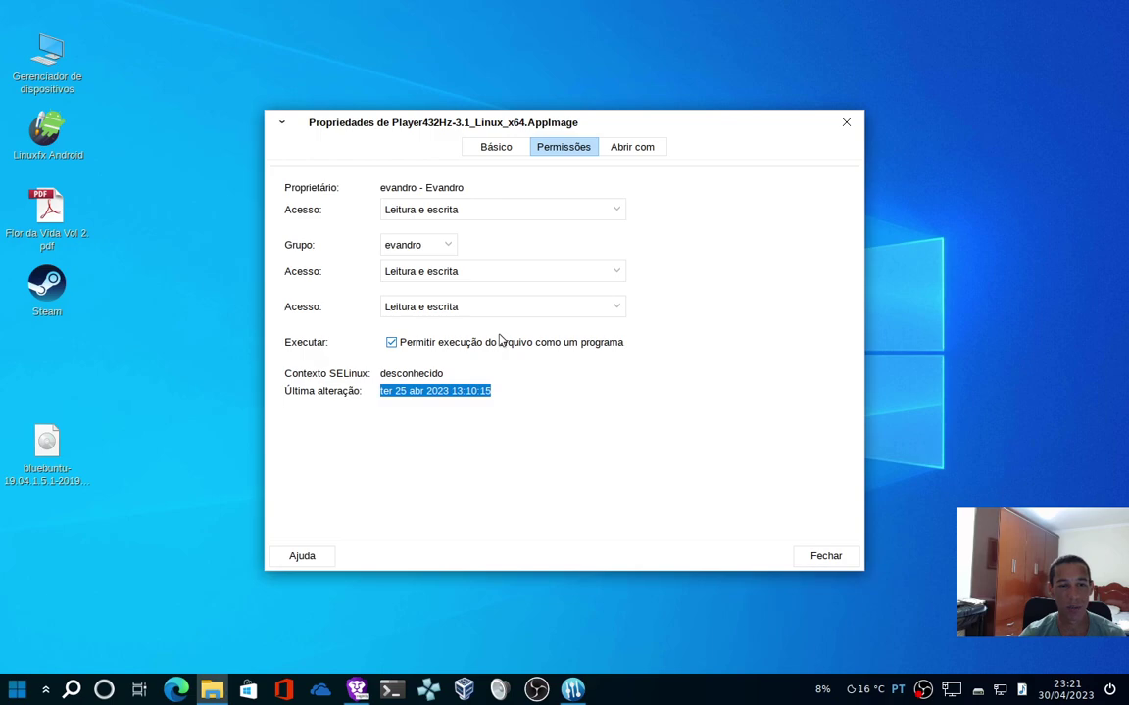
{"action": "left_click", "coordinate": [390, 349]}
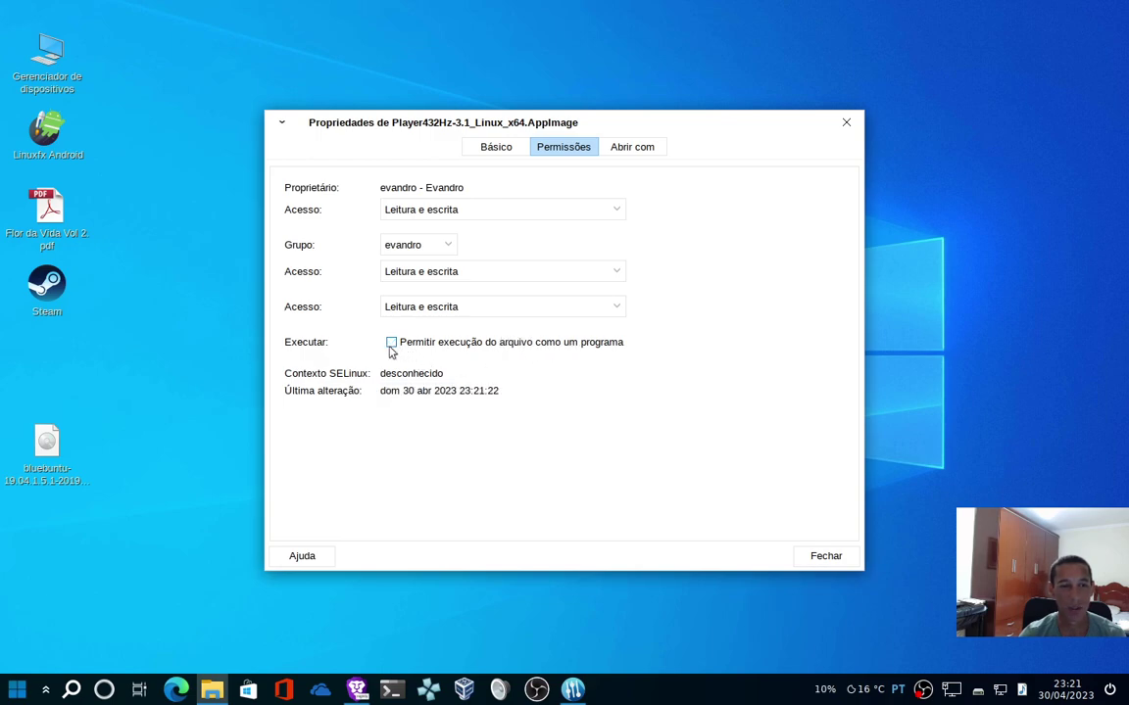
{"action": "left_click", "coordinate": [830, 558]}
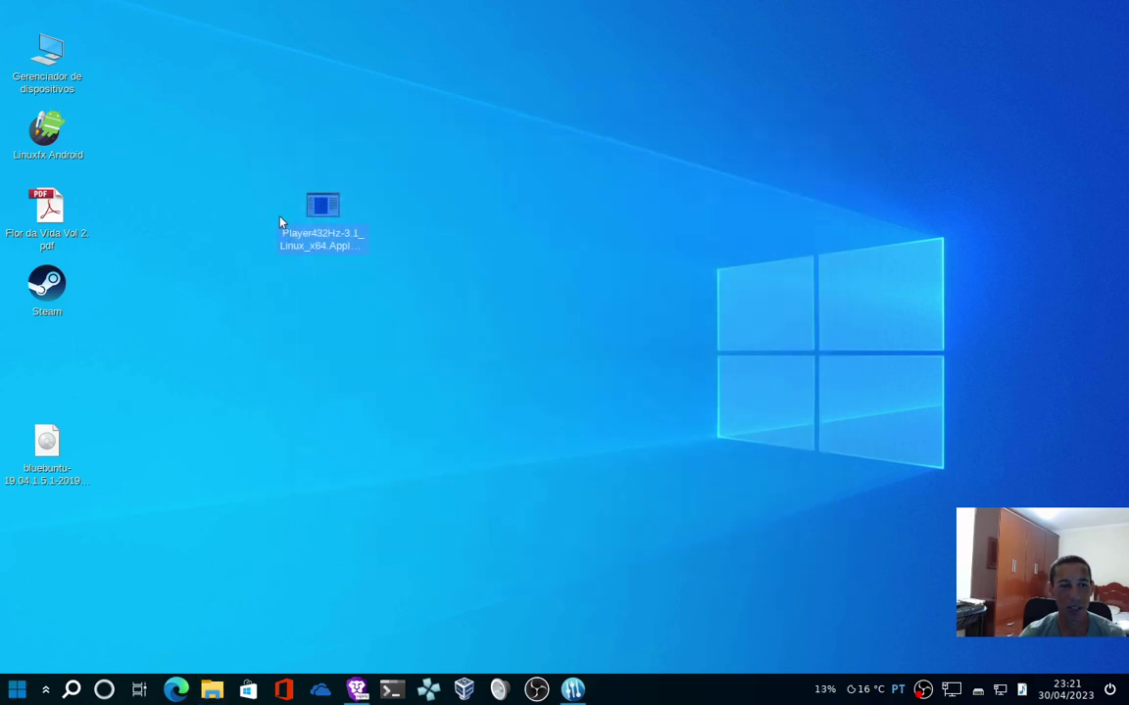
Launch 432Hz Player from its AppImage on the desktop and position its window beside the icon.
{"action": "left_click", "coordinate": [331, 205]}
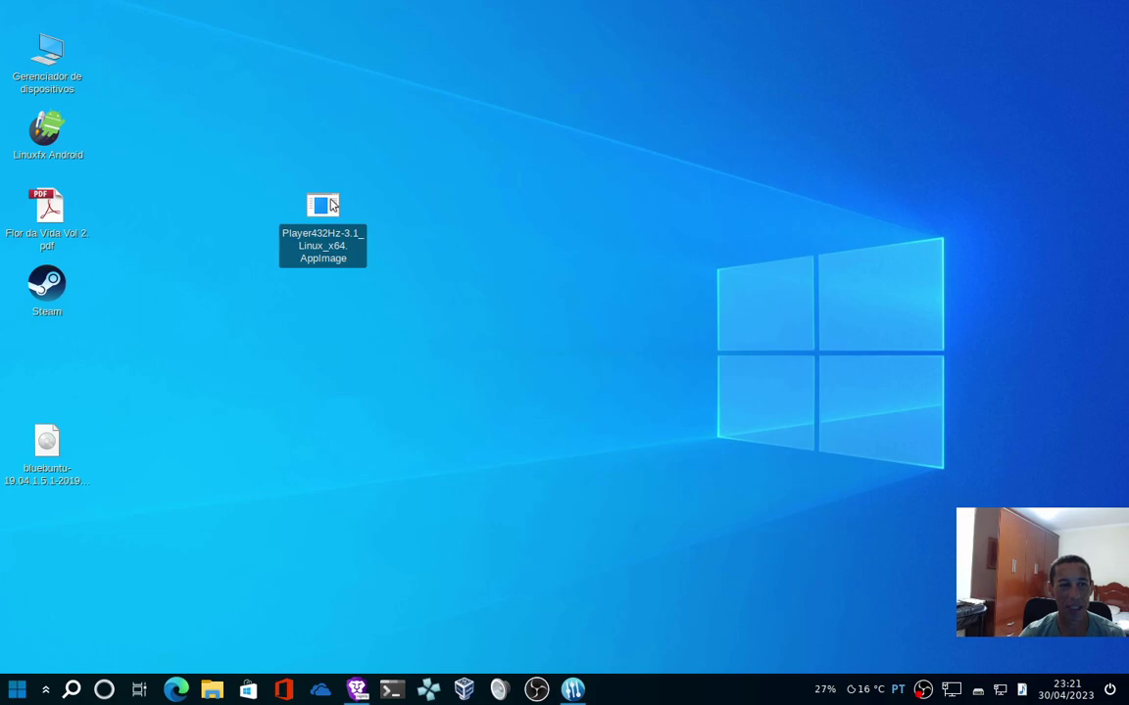
{"action": "double_click", "coordinate": [331, 204]}
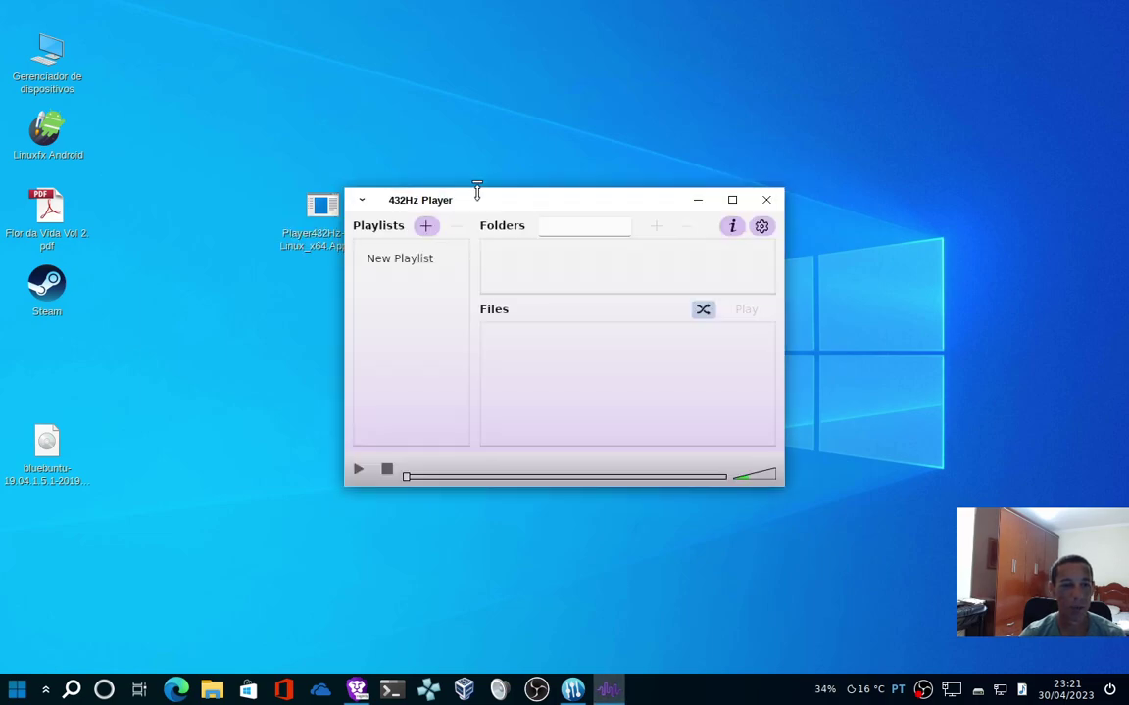
{"action": "left_click_drag", "start_coordinate": [498, 204], "coordinate": [499, 231]}
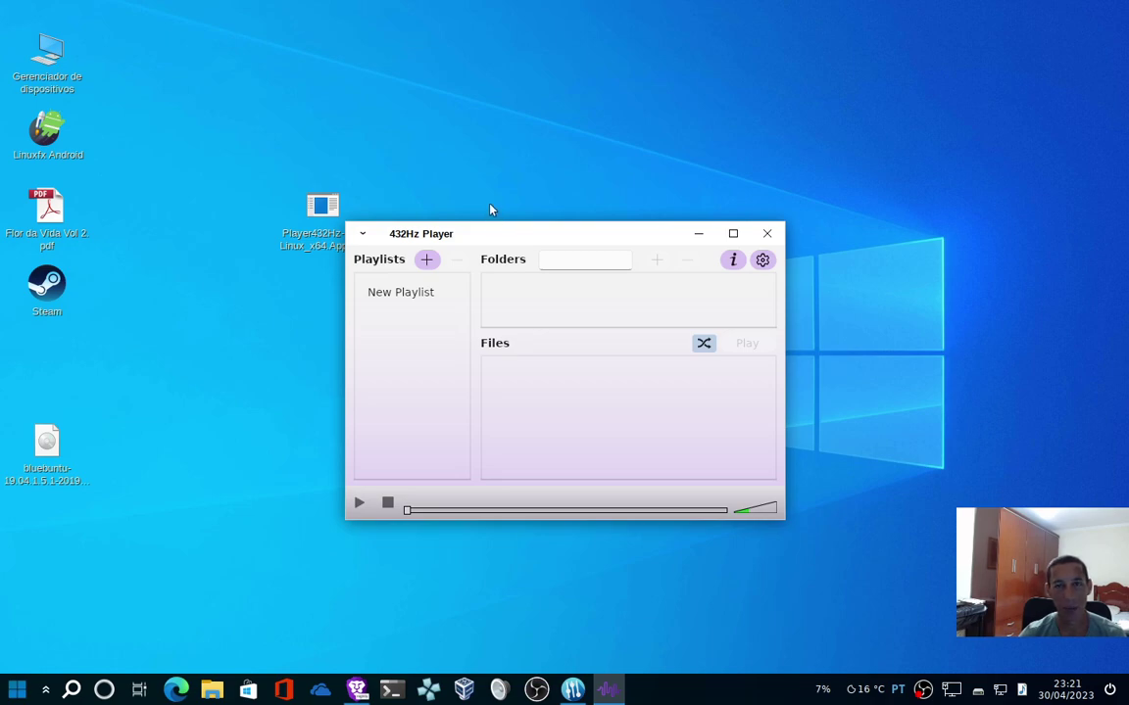
{"action": "left_click_drag", "start_coordinate": [486, 232], "coordinate": [419, 247]}
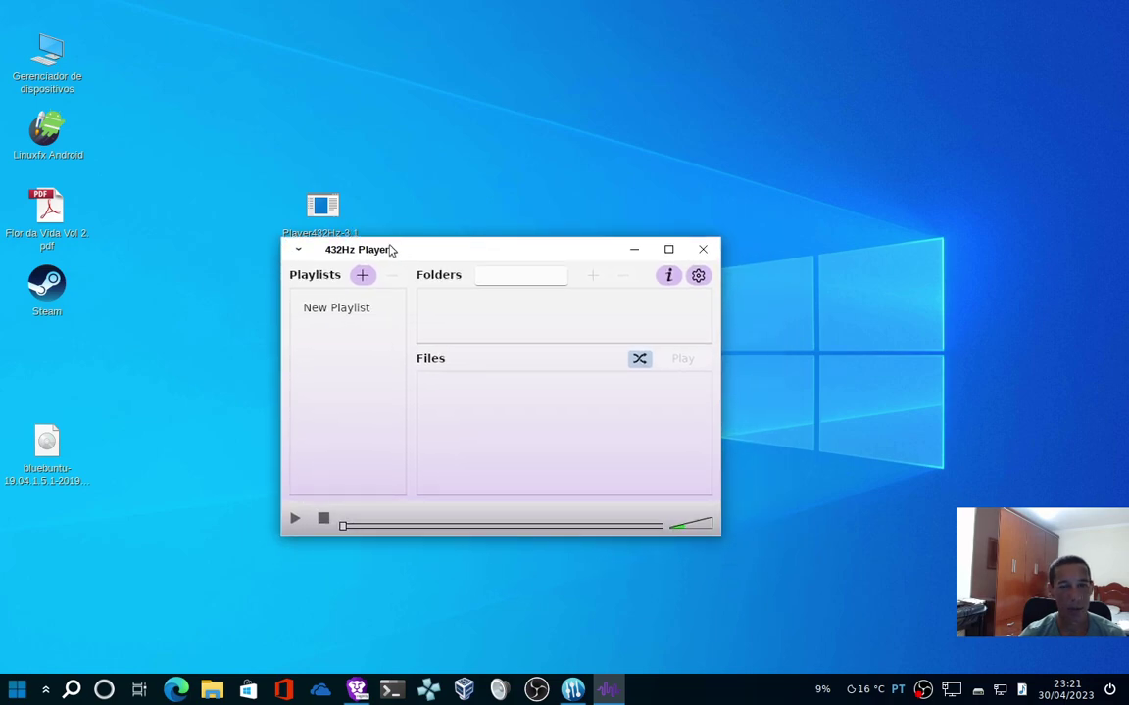
{"action": "left_click_drag", "start_coordinate": [390, 250], "coordinate": [518, 212]}
{"action": "left_click", "coordinate": [314, 223]}
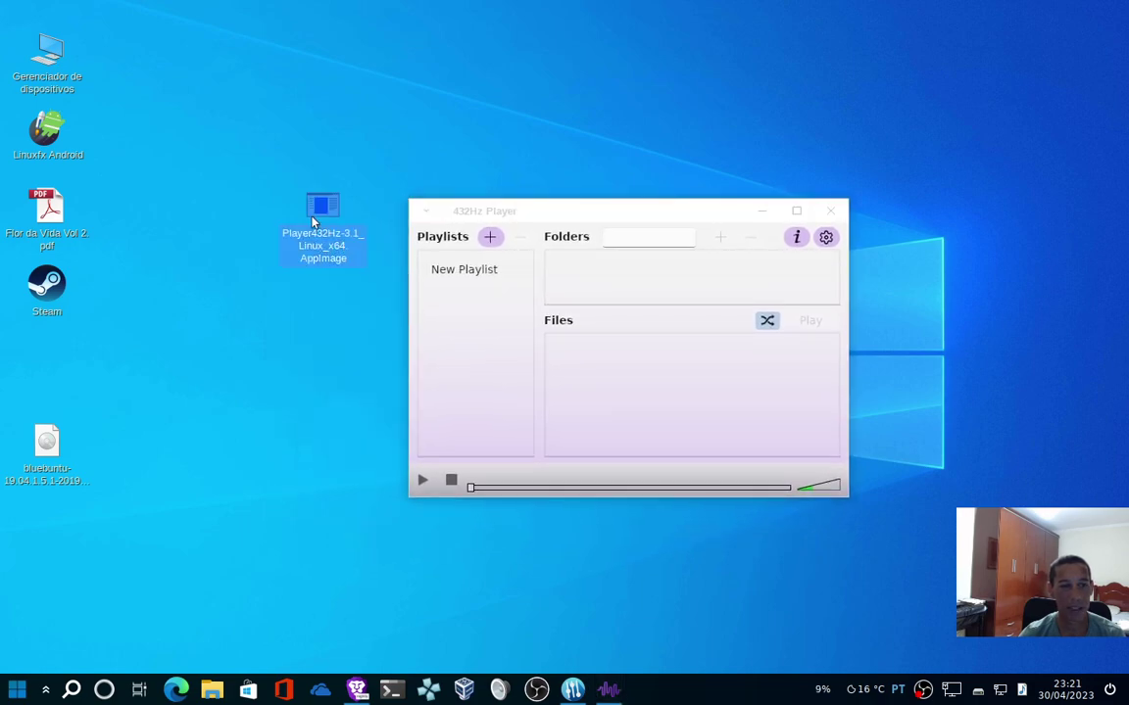
{"action": "left_click_drag", "start_coordinate": [510, 213], "coordinate": [495, 234]}
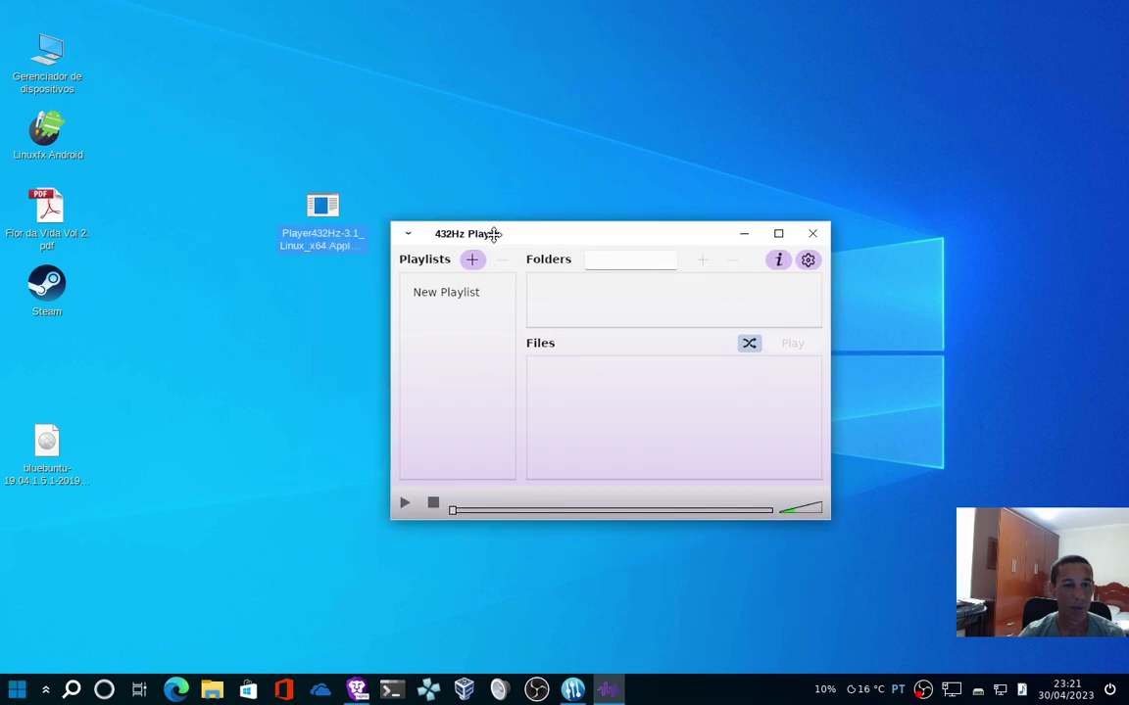
Examine the version, update status, license field and startup option in the player's Information window, close it and reposition the player.
{"action": "left_click", "coordinate": [780, 261]}
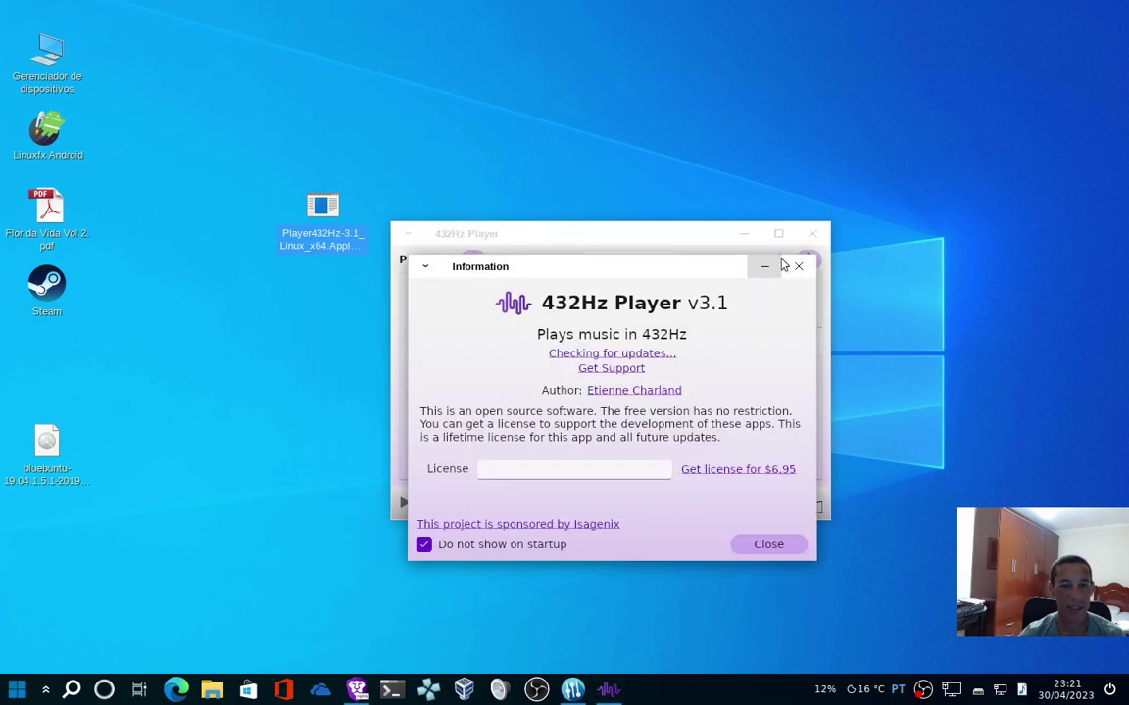
{"action": "left_click", "coordinate": [423, 547]}
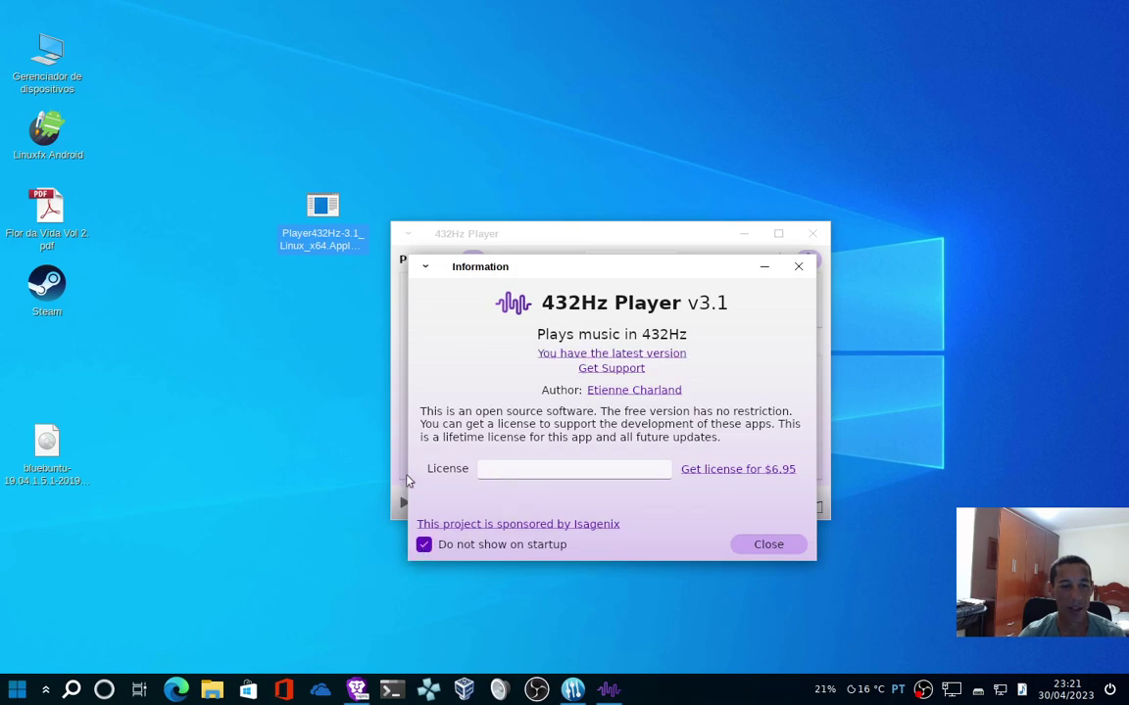
{"action": "left_click", "coordinate": [518, 468]}
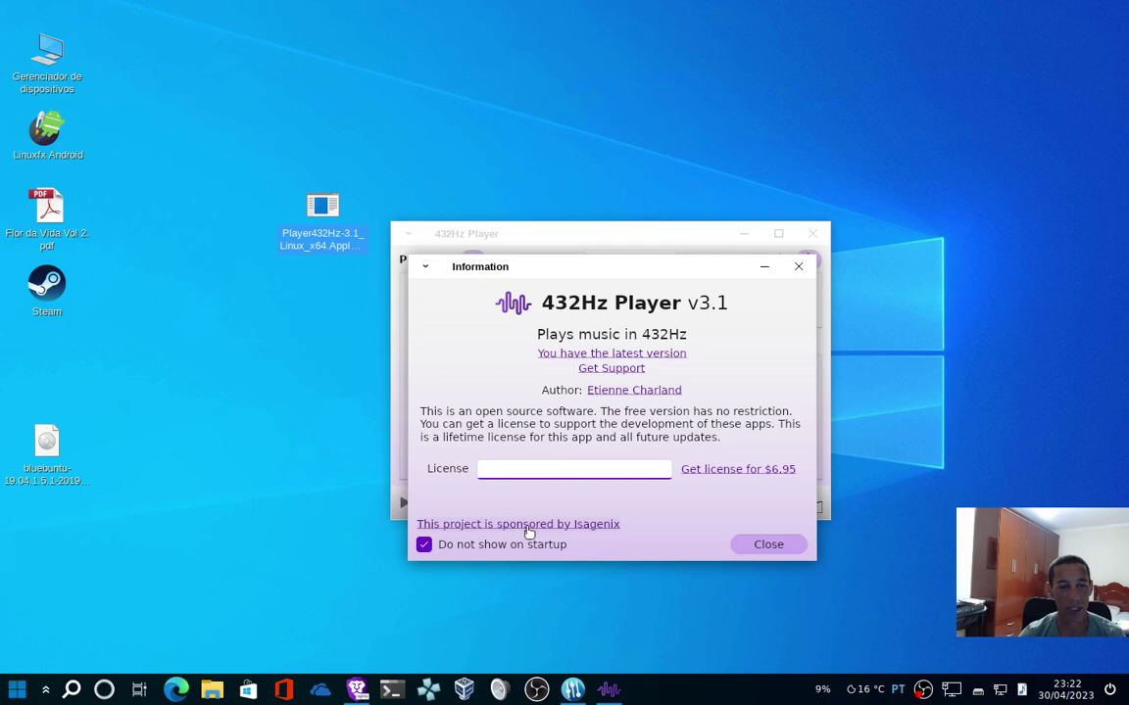
{"action": "left_click", "coordinate": [761, 545]}
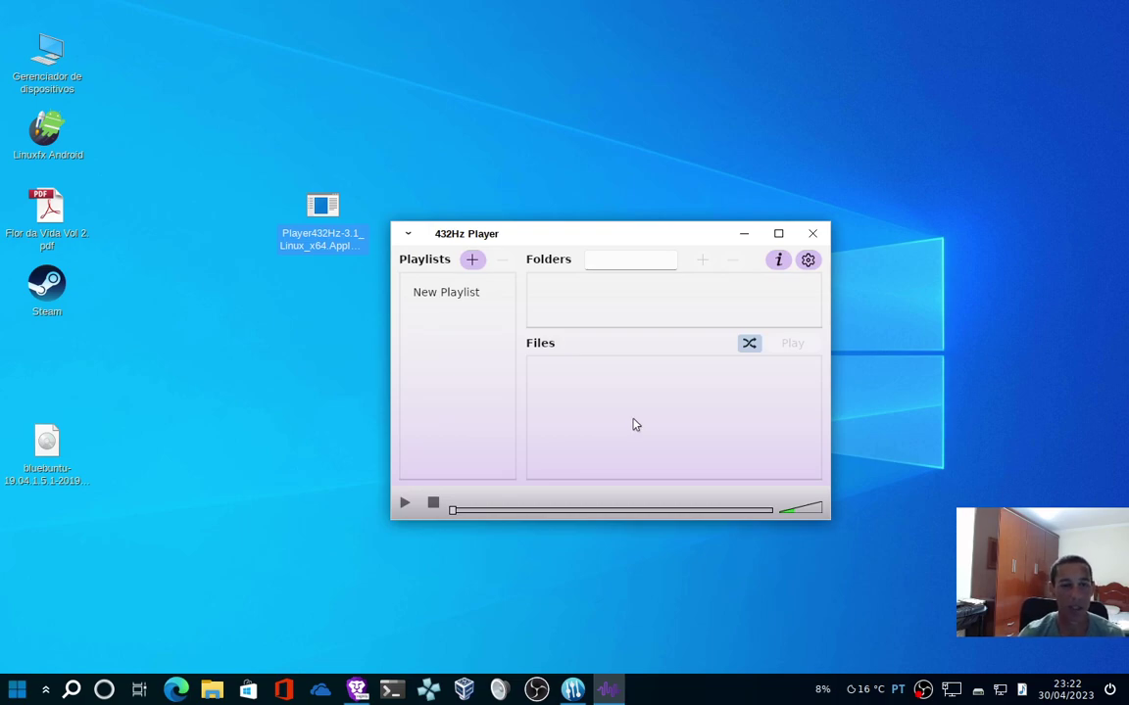
{"action": "left_click", "coordinate": [778, 260]}
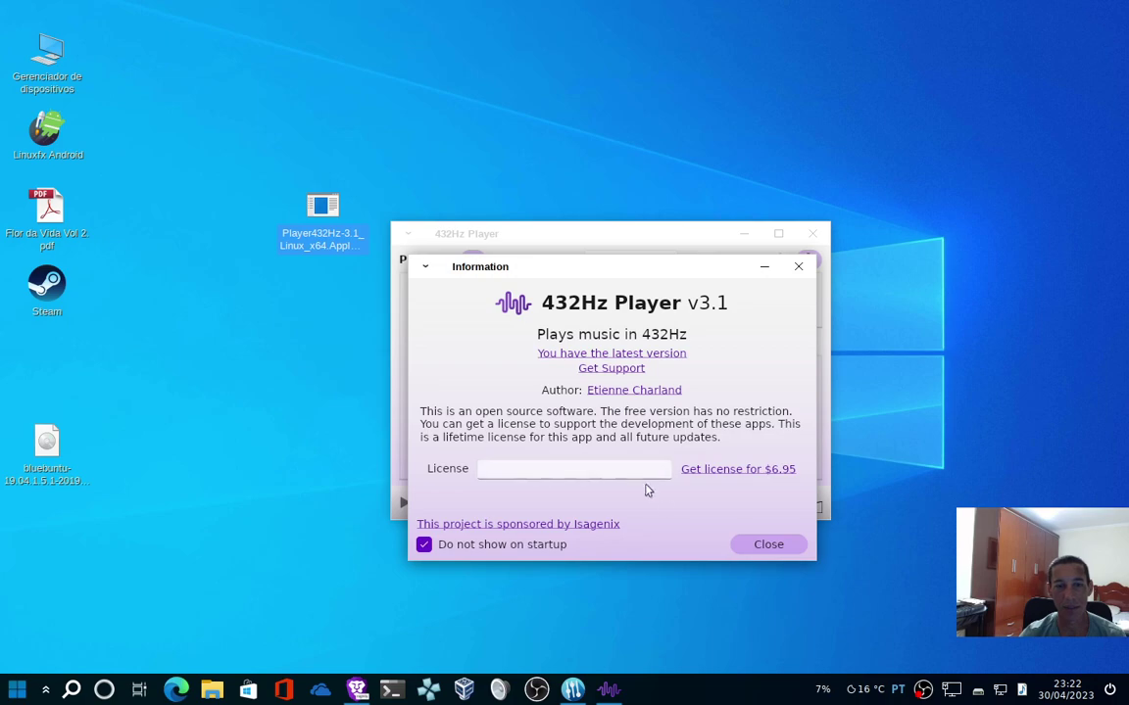
{"action": "left_click", "coordinate": [762, 545]}
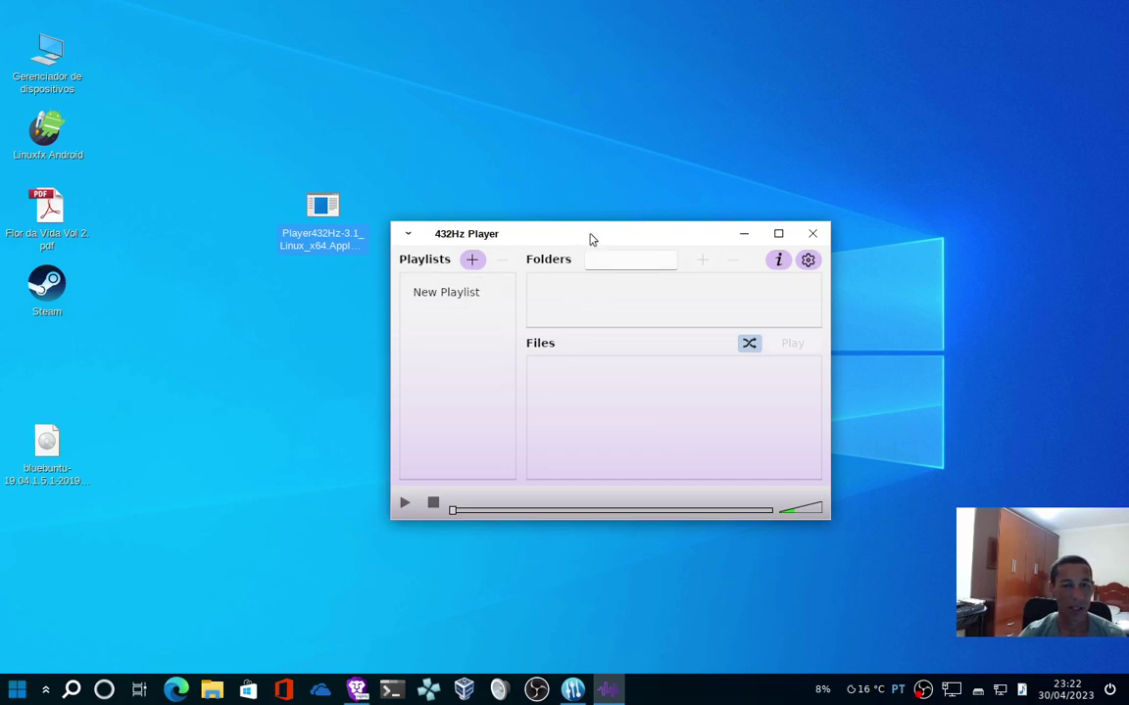
{"action": "left_click_drag", "start_coordinate": [588, 237], "coordinate": [529, 186]}
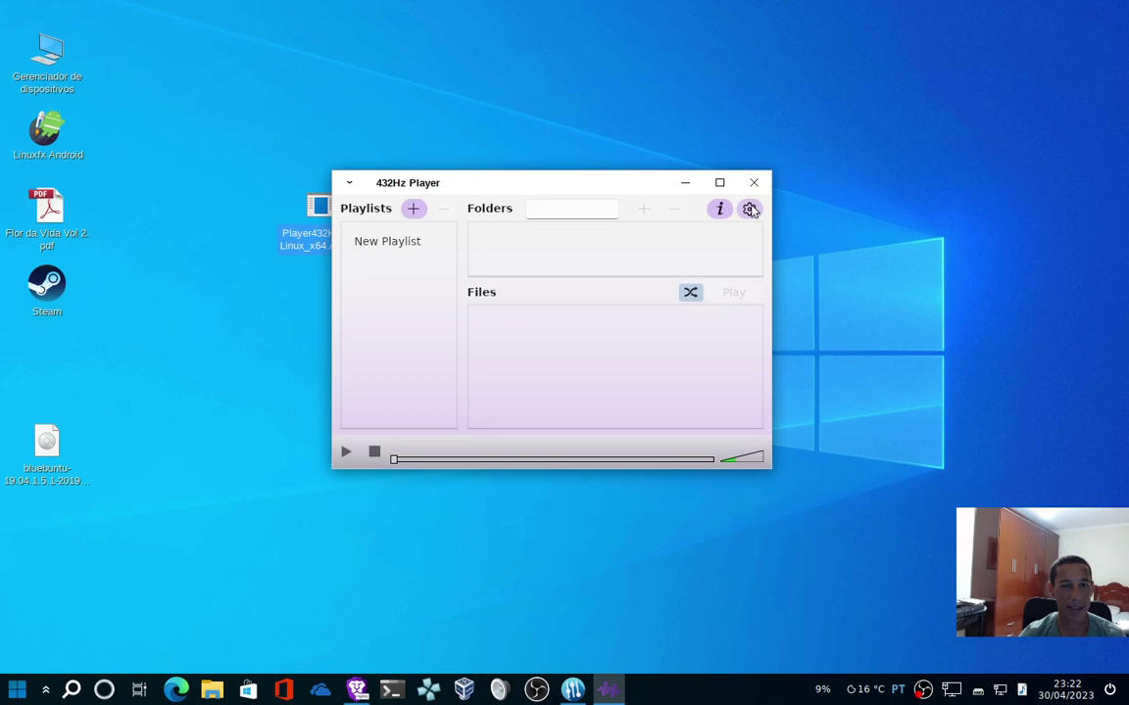
Open the player's settings and apply the Dark theme.
{"action": "left_click", "coordinate": [748, 209]}
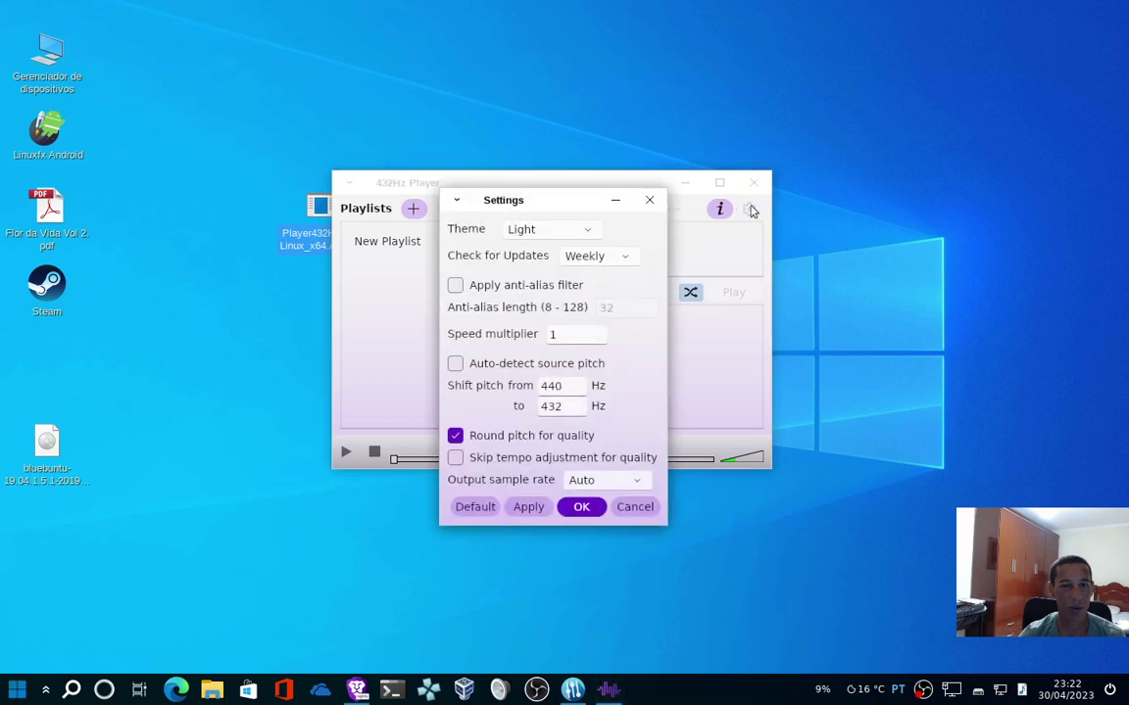
{"action": "left_click", "coordinate": [589, 234]}
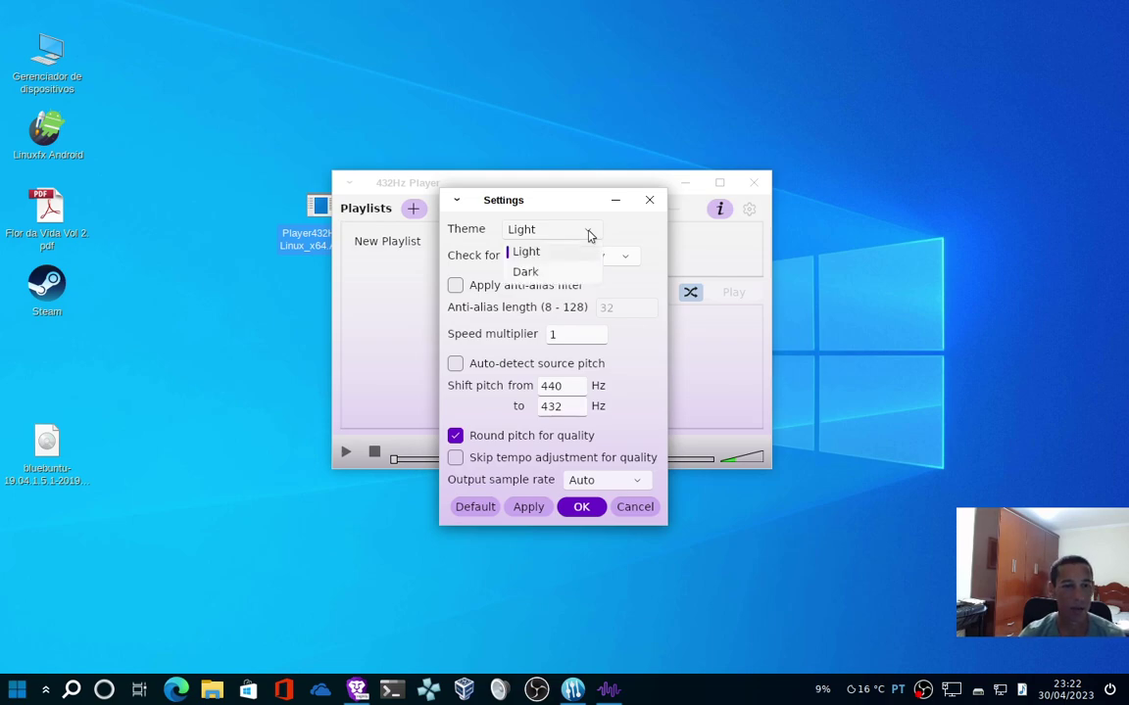
{"action": "left_click", "coordinate": [537, 270]}
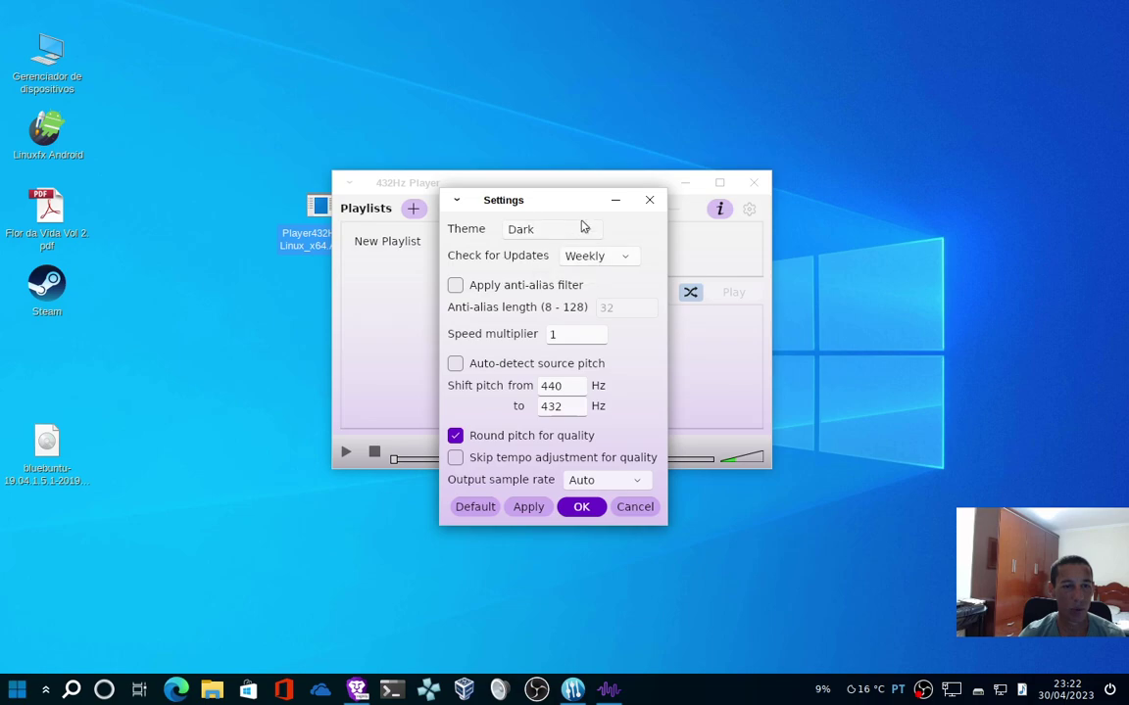
{"action": "left_click", "coordinate": [524, 506]}
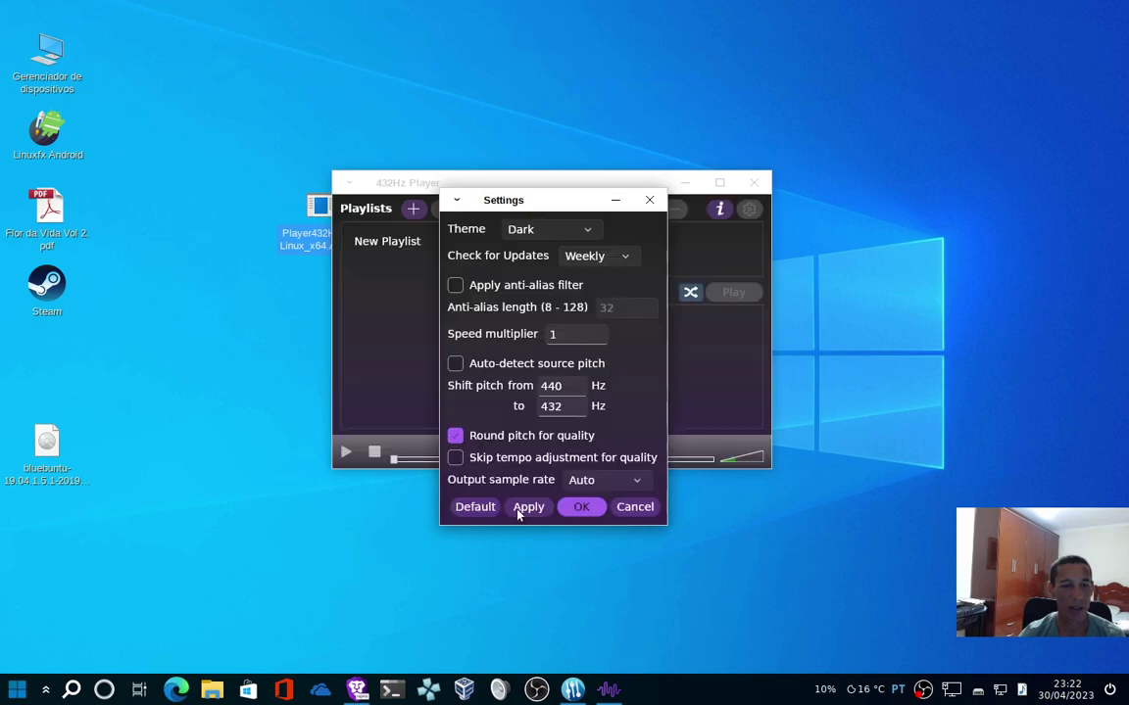
Examine the update-check intervals, the anti-alias filter with its length, and the speed multiplier in the settings.
{"action": "left_click", "coordinate": [623, 259]}
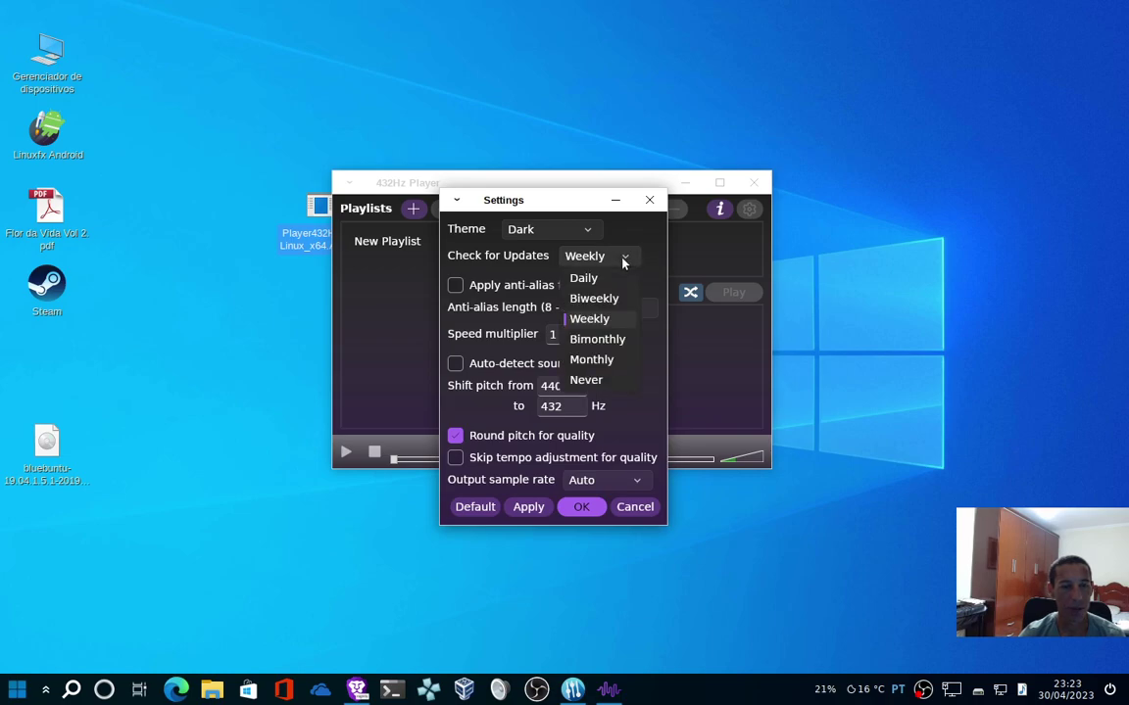
{"action": "left_click", "coordinate": [627, 259]}
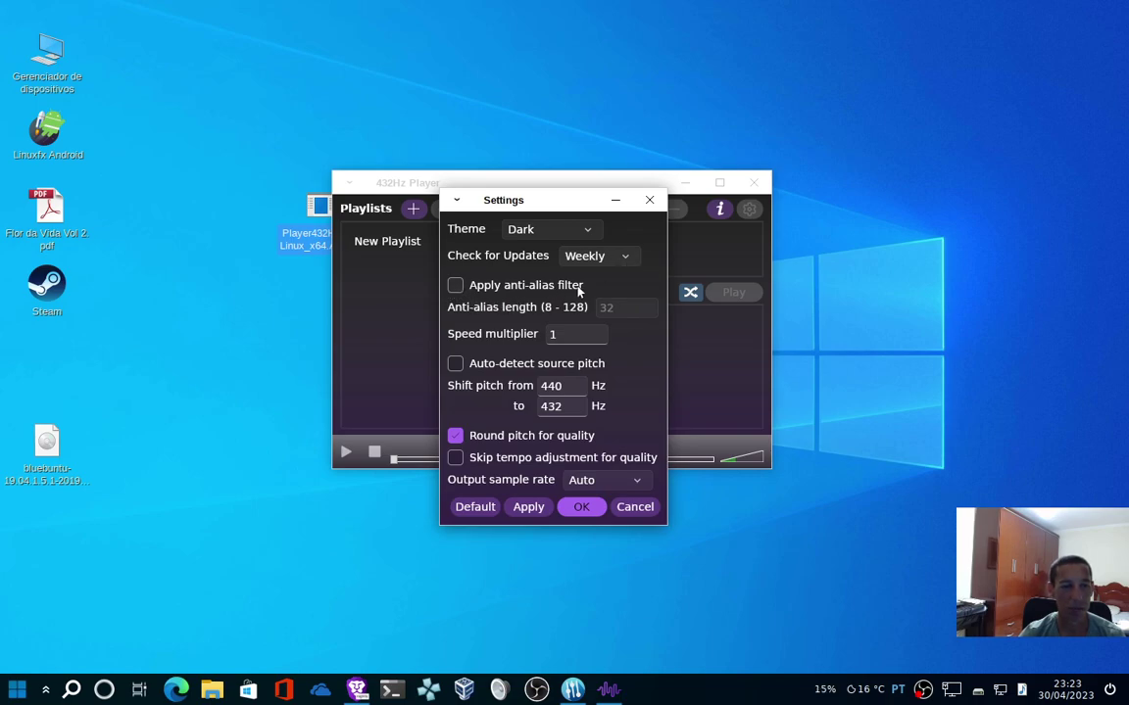
{"action": "left_click", "coordinate": [455, 285]}
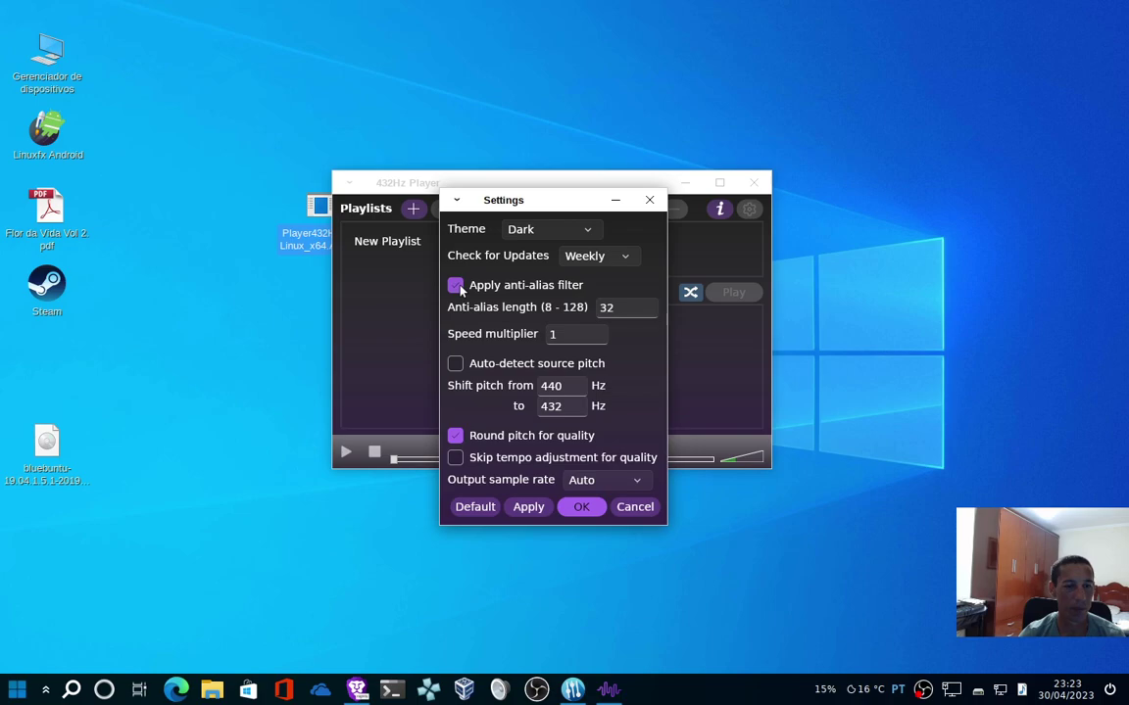
{"action": "double_click", "coordinate": [595, 319]}
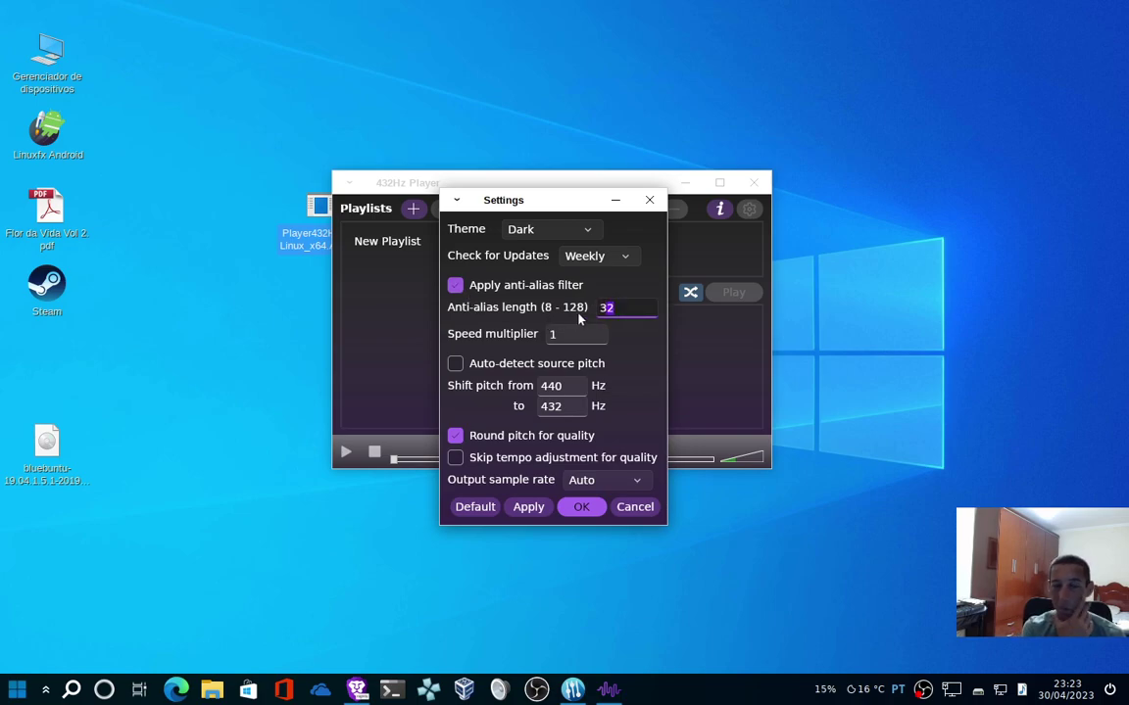
{"action": "left_click", "coordinate": [458, 286]}
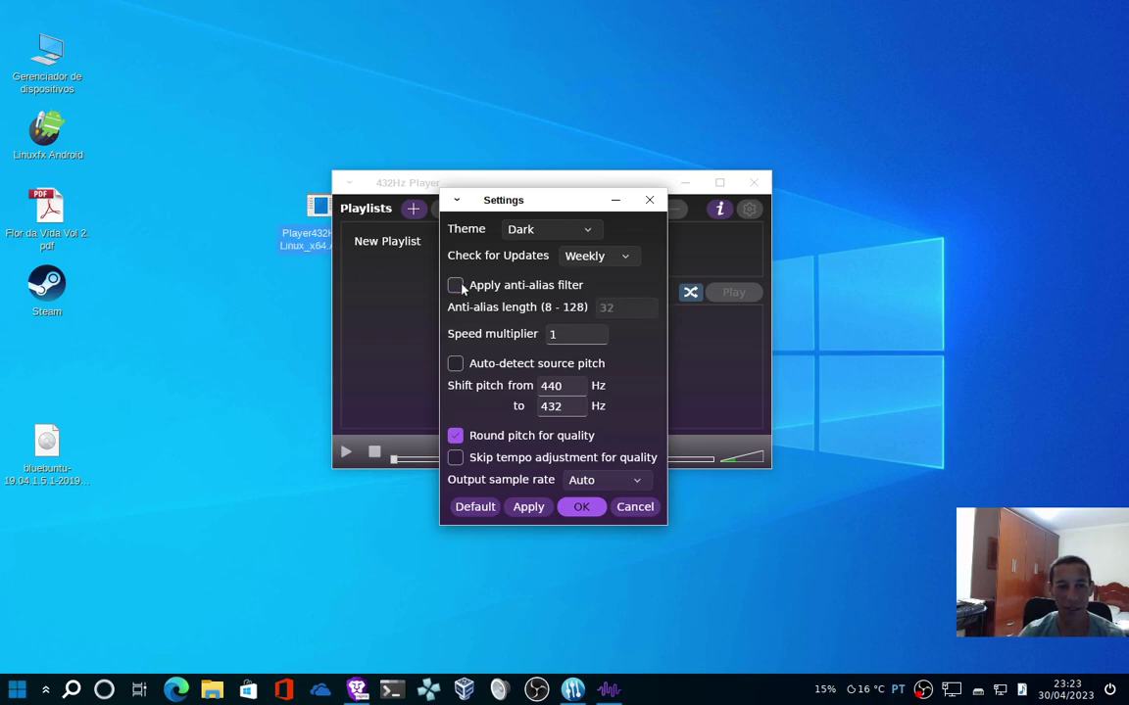
{"action": "double_click", "coordinate": [562, 336]}
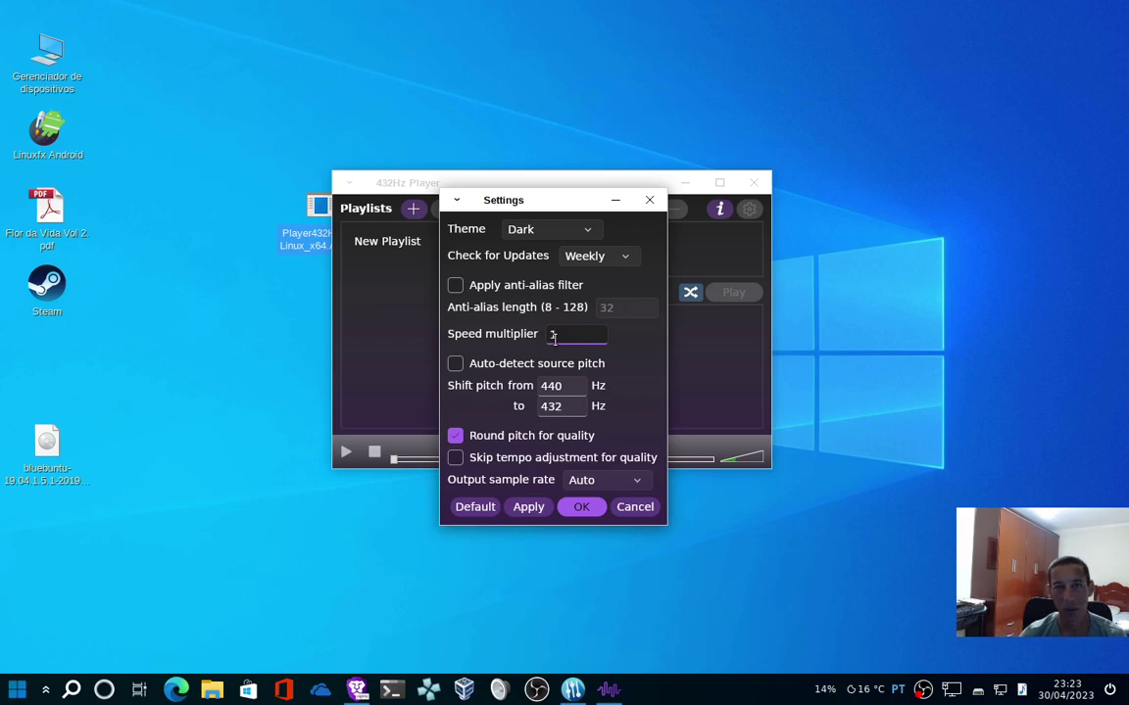
Enable "Auto-detect source pitch" and go to the target pitch value of the pitch shift.
{"action": "left_click", "coordinate": [454, 364]}
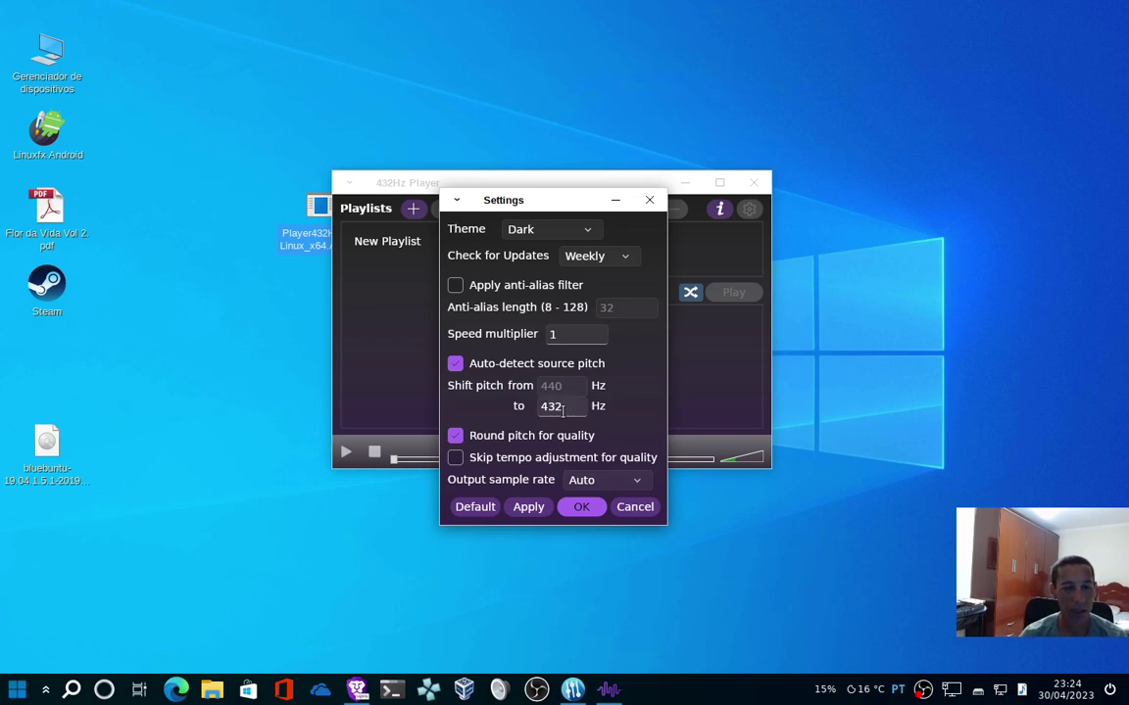
{"action": "left_click", "coordinate": [455, 365]}
{"action": "left_click_drag", "start_coordinate": [566, 386], "coordinate": [510, 388]}
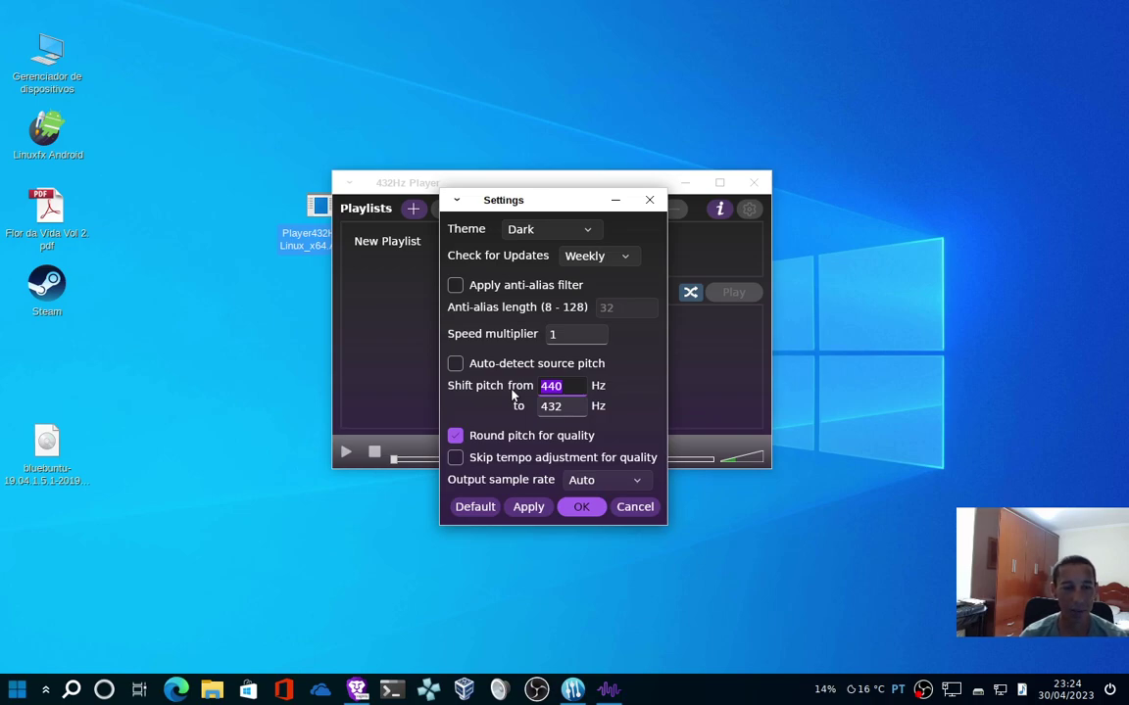
{"action": "left_click", "coordinate": [454, 364]}
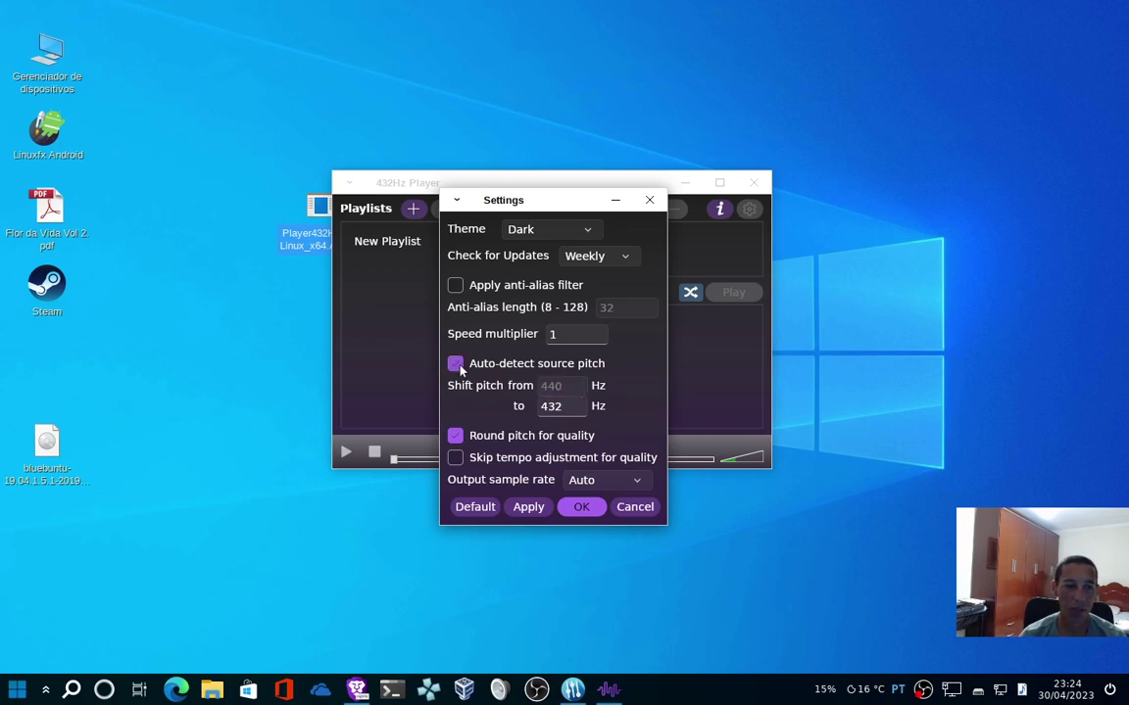
{"action": "left_click", "coordinate": [564, 405]}
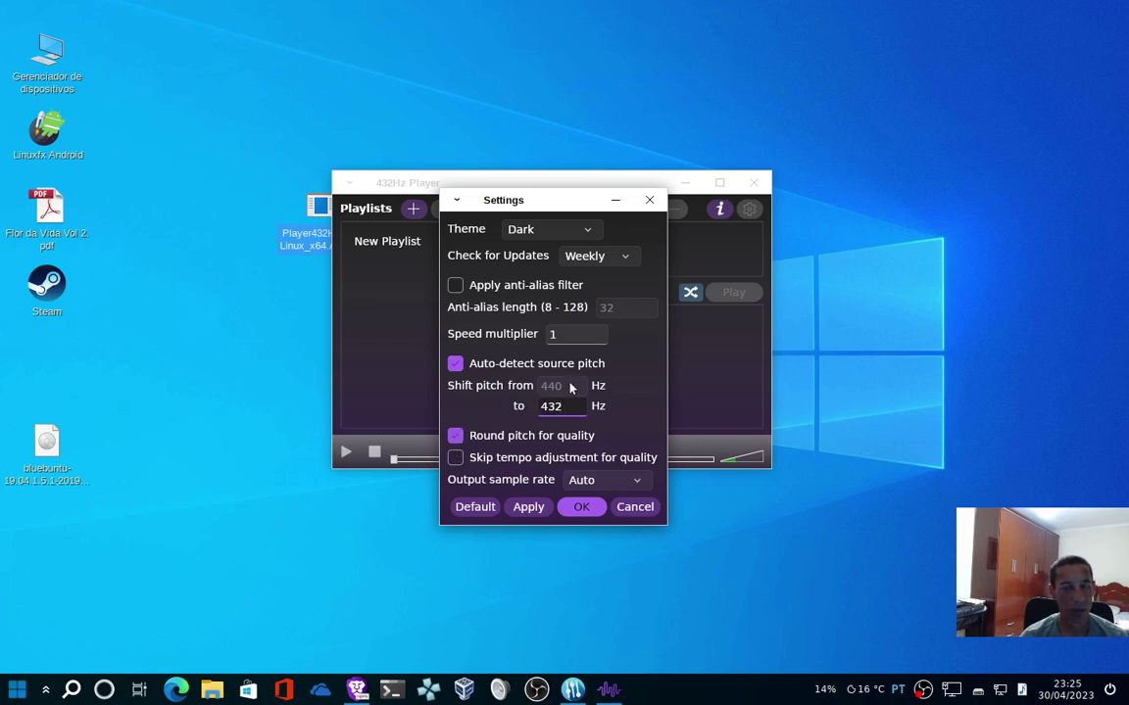
Try toggling the "Round pitch for quality" and "Skip tempo adjustment for quality" options and restore both.
{"action": "left_click", "coordinate": [455, 440]}
{"action": "left_click", "coordinate": [456, 436]}
{"action": "left_click", "coordinate": [456, 457]}
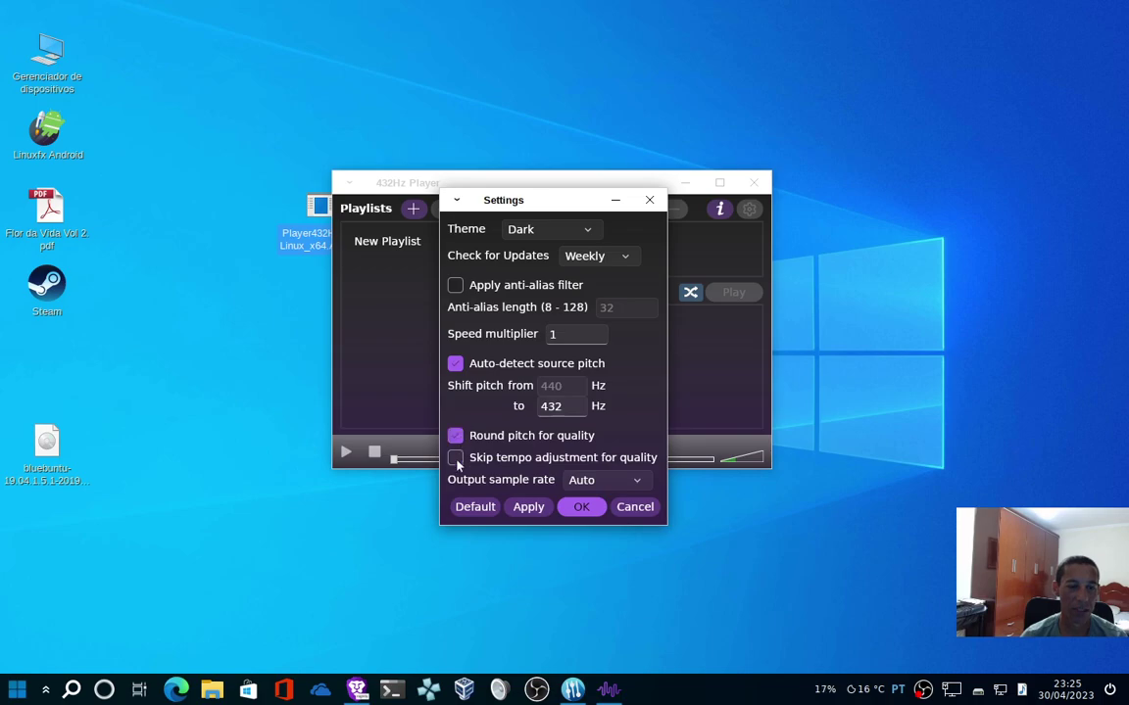
{"action": "left_click", "coordinate": [455, 460]}
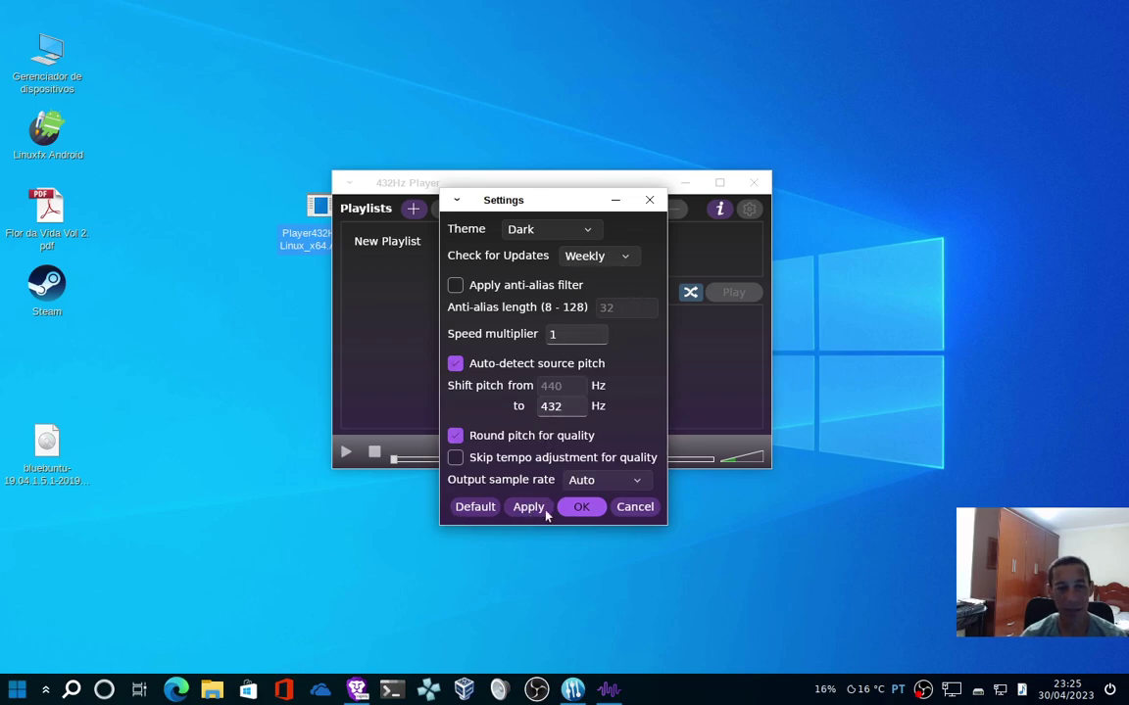
Review the available output sample rates, keep Auto, and accept the player settings.
{"action": "left_click", "coordinate": [638, 482]}
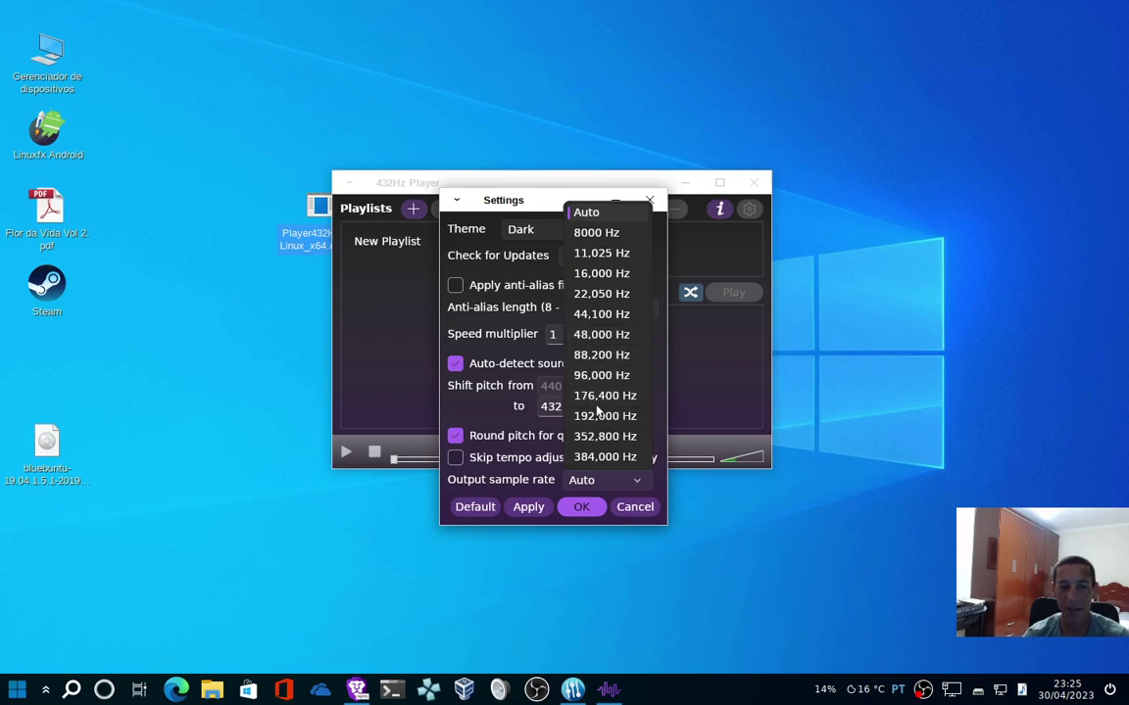
{"action": "left_click", "coordinate": [653, 443]}
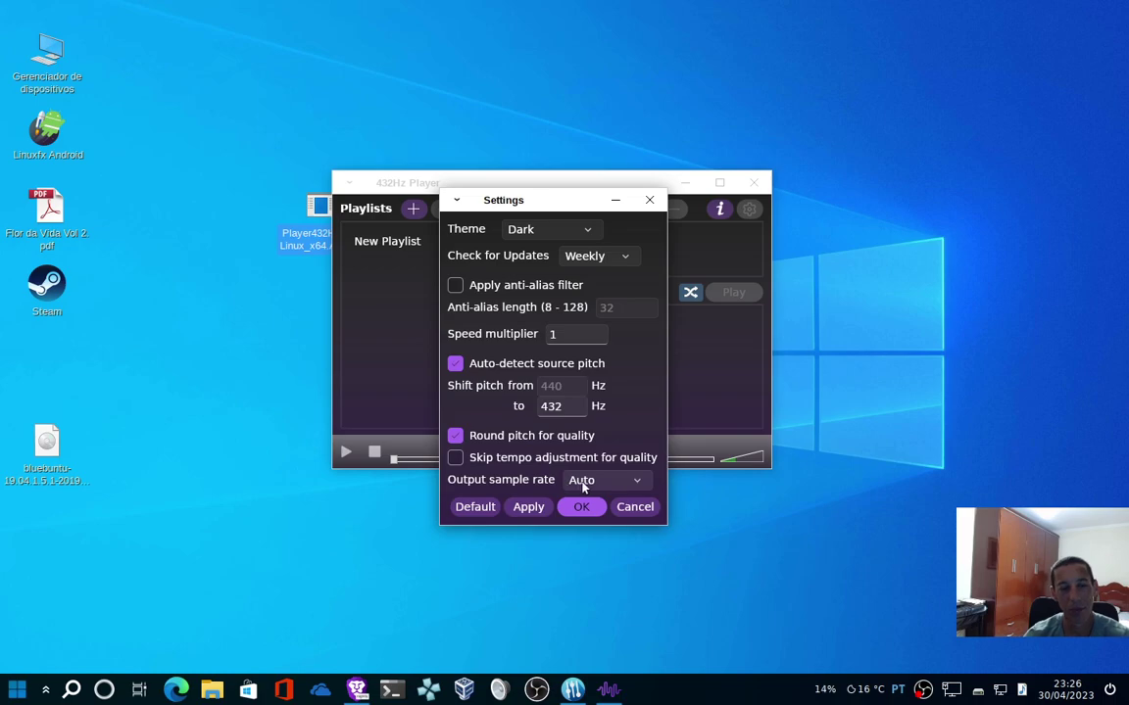
{"action": "left_click", "coordinate": [639, 484]}
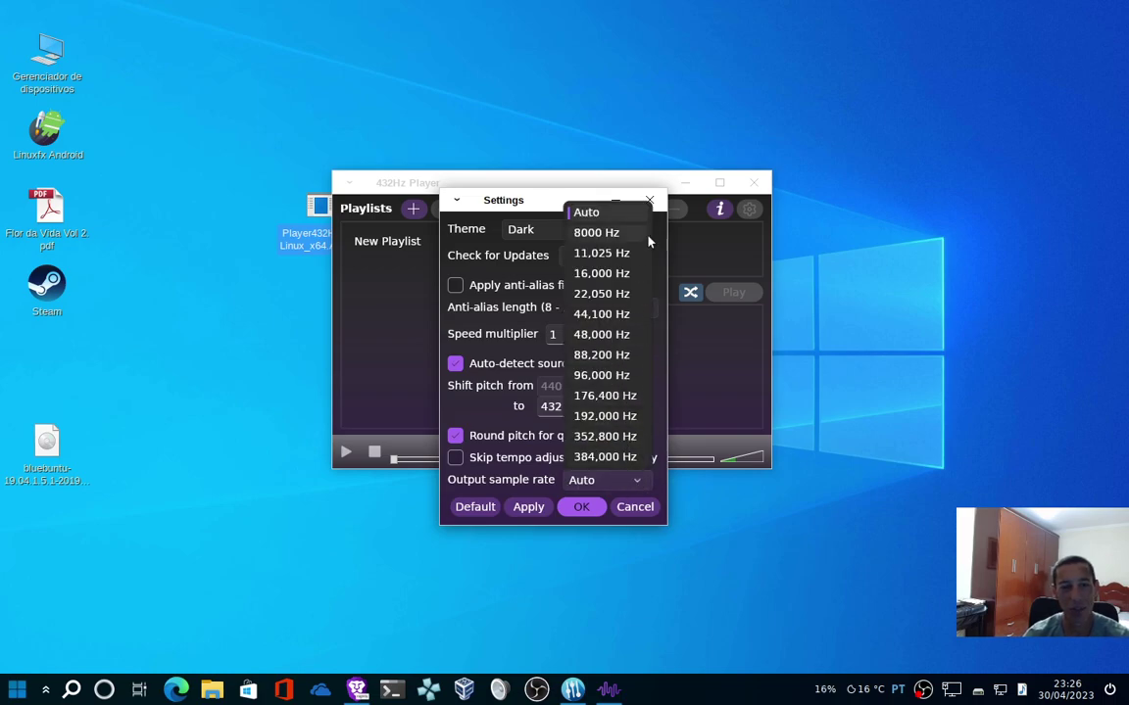
{"action": "left_click", "coordinate": [695, 446]}
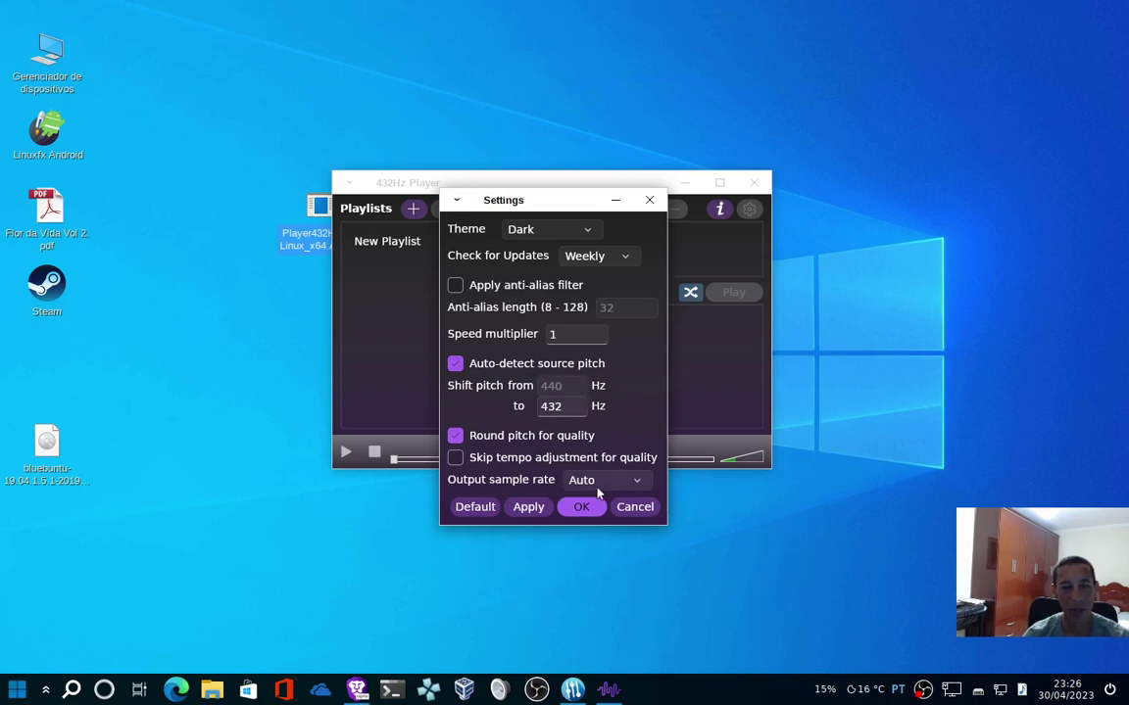
{"action": "left_click", "coordinate": [645, 484]}
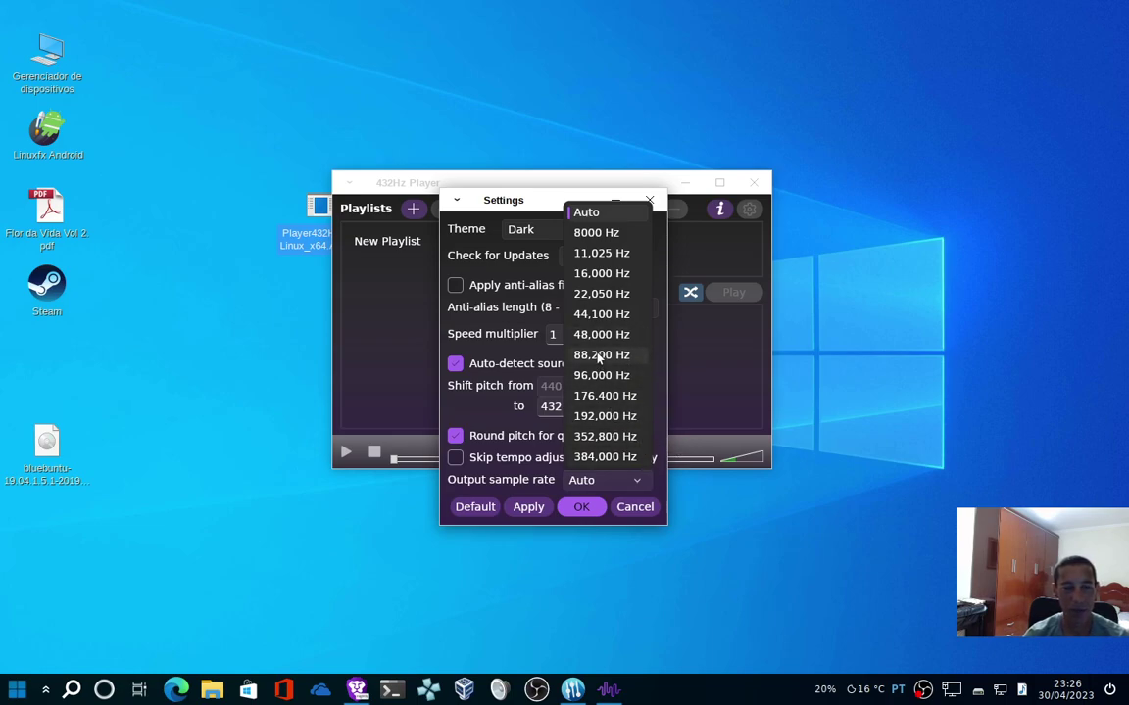
{"action": "left_click", "coordinate": [674, 456]}
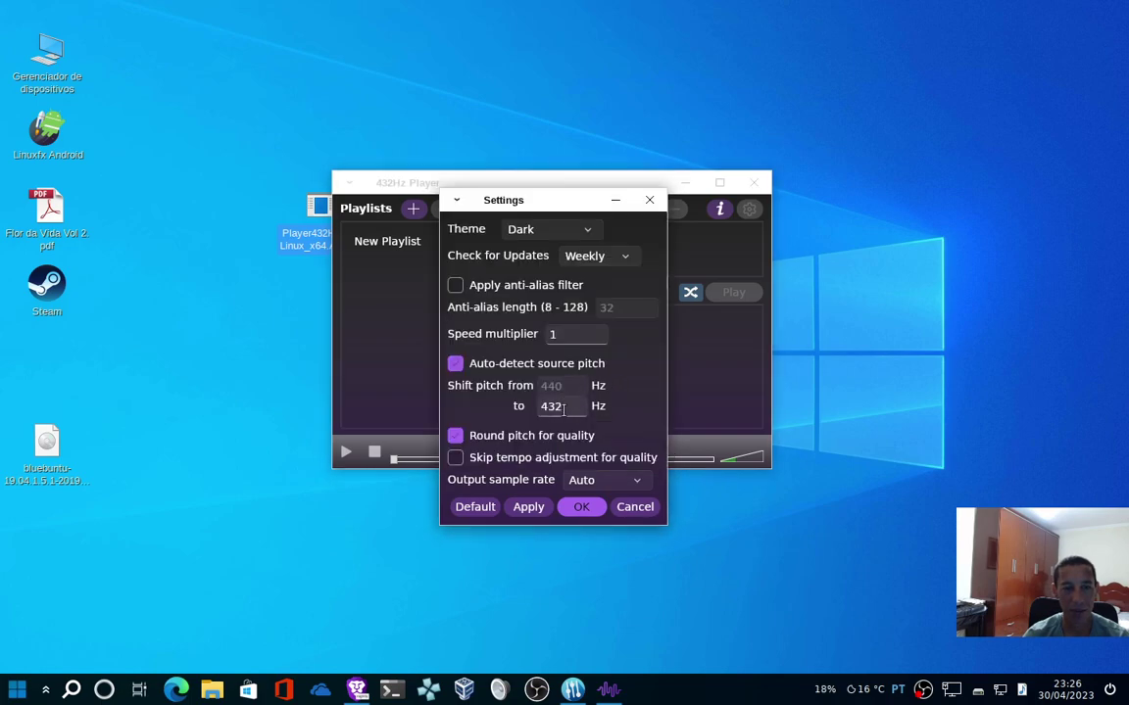
{"action": "left_click", "coordinate": [575, 405]}
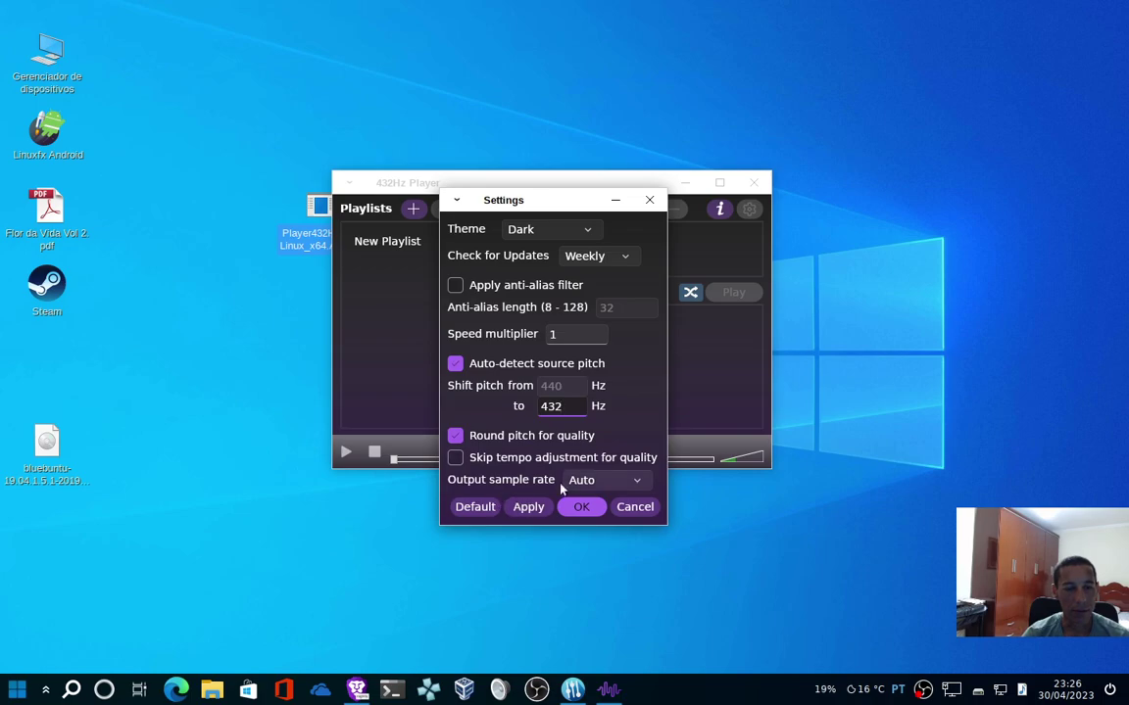
{"action": "left_click", "coordinate": [599, 511]}
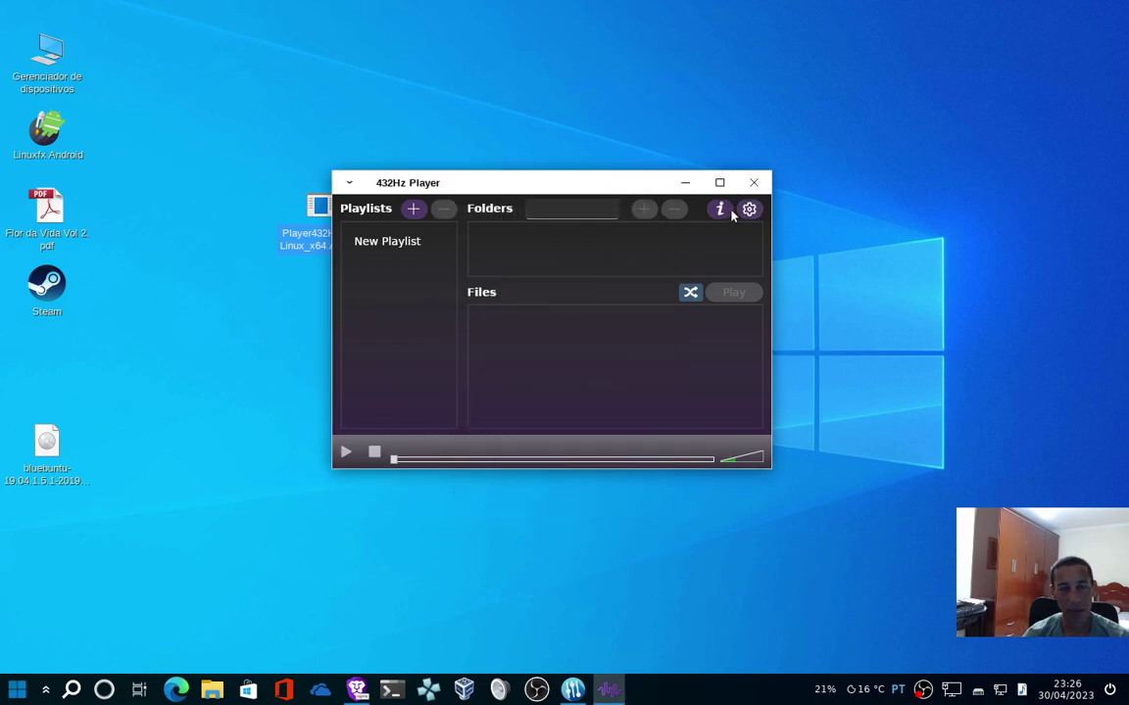
Open the existing New Playlist, look through its files and select CRYSTAL SECRET New Age.mp3.
{"action": "left_click", "coordinate": [391, 242]}
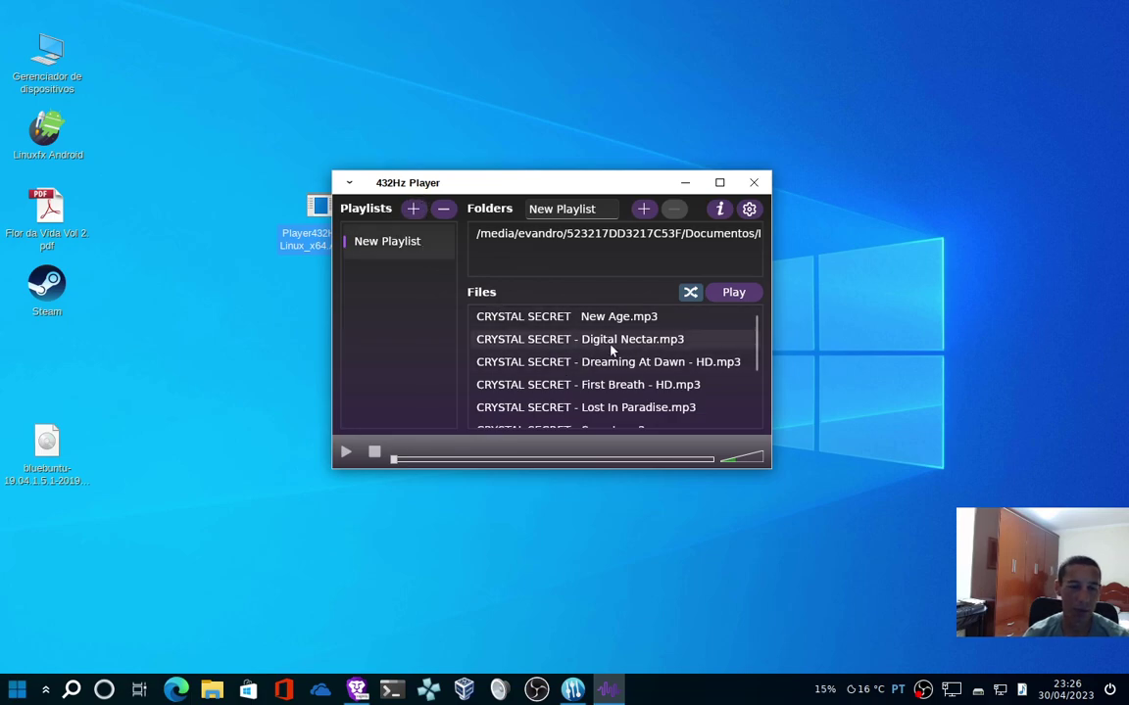
{"action": "scroll", "coordinate": [610, 347], "scroll_direction": "down", "scroll_amount": 4}
{"action": "scroll", "coordinate": [566, 363], "scroll_direction": "up", "scroll_amount": 4}
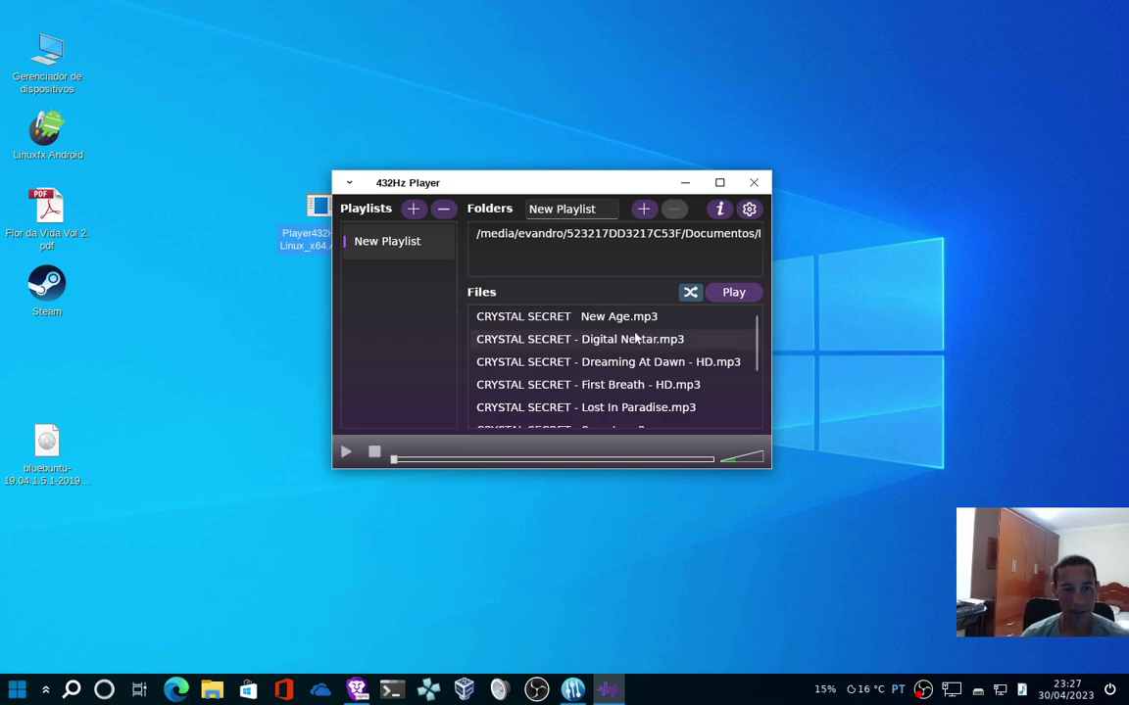
{"action": "left_click", "coordinate": [592, 326]}
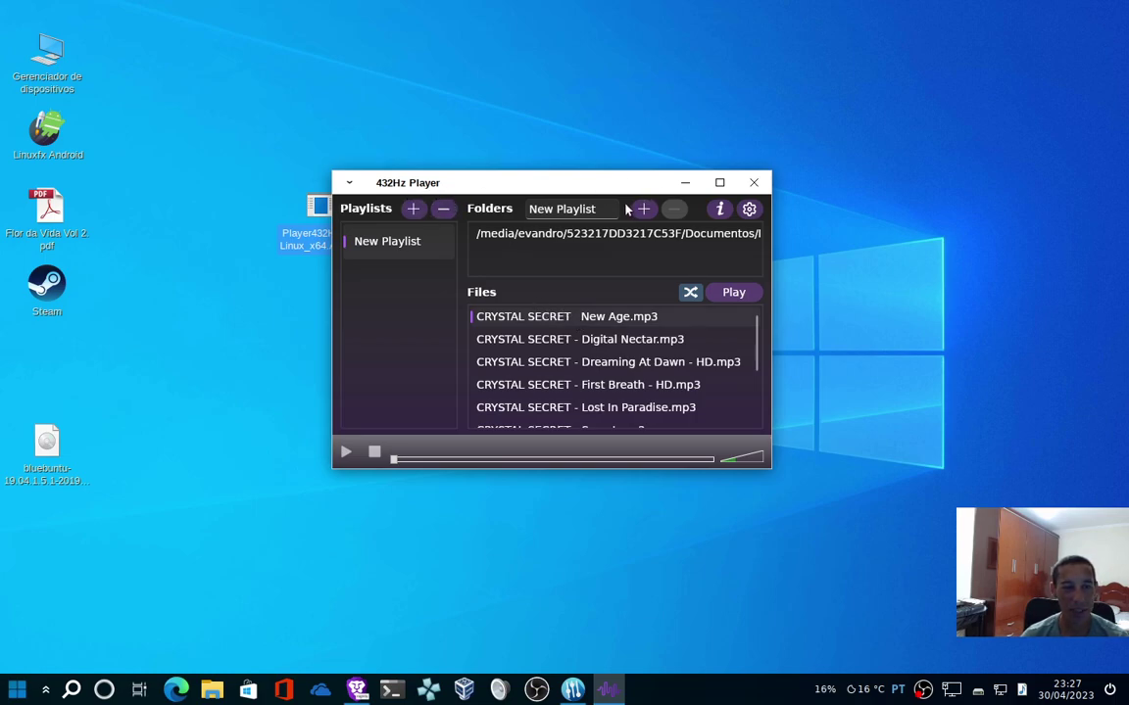
Add a second playlist and name it "teste".
{"action": "left_click", "coordinate": [416, 209]}
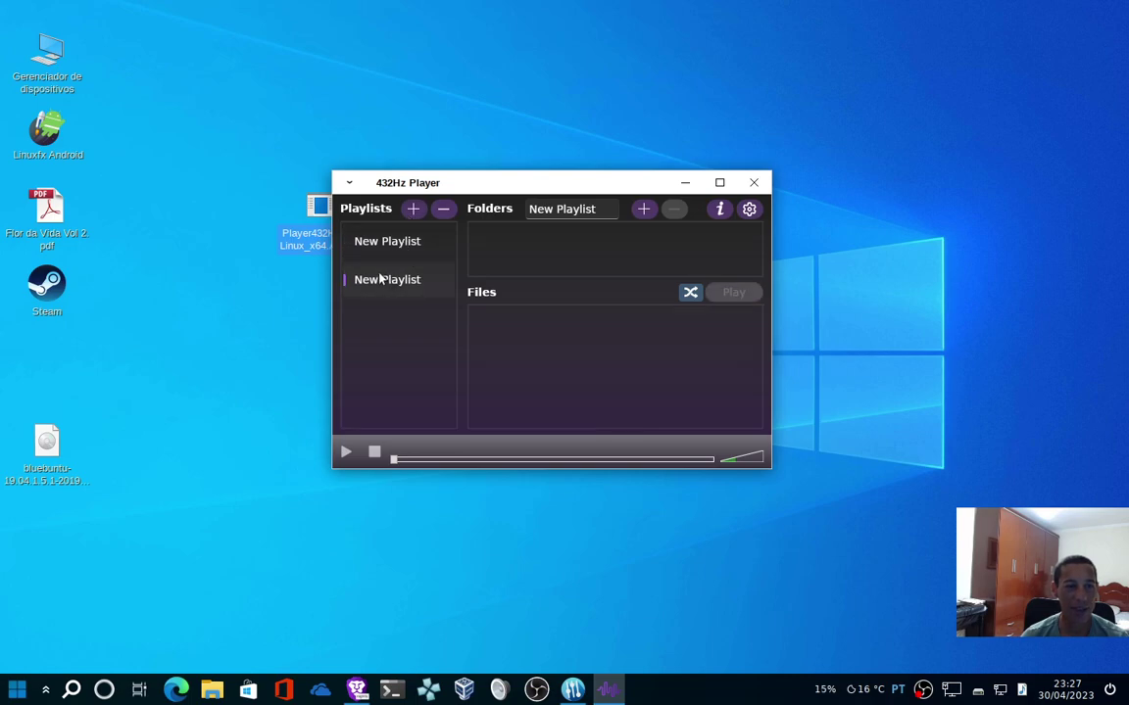
{"action": "left_click", "coordinate": [379, 242]}
{"action": "left_click", "coordinate": [384, 279]}
{"action": "triple_click", "coordinate": [588, 206]}
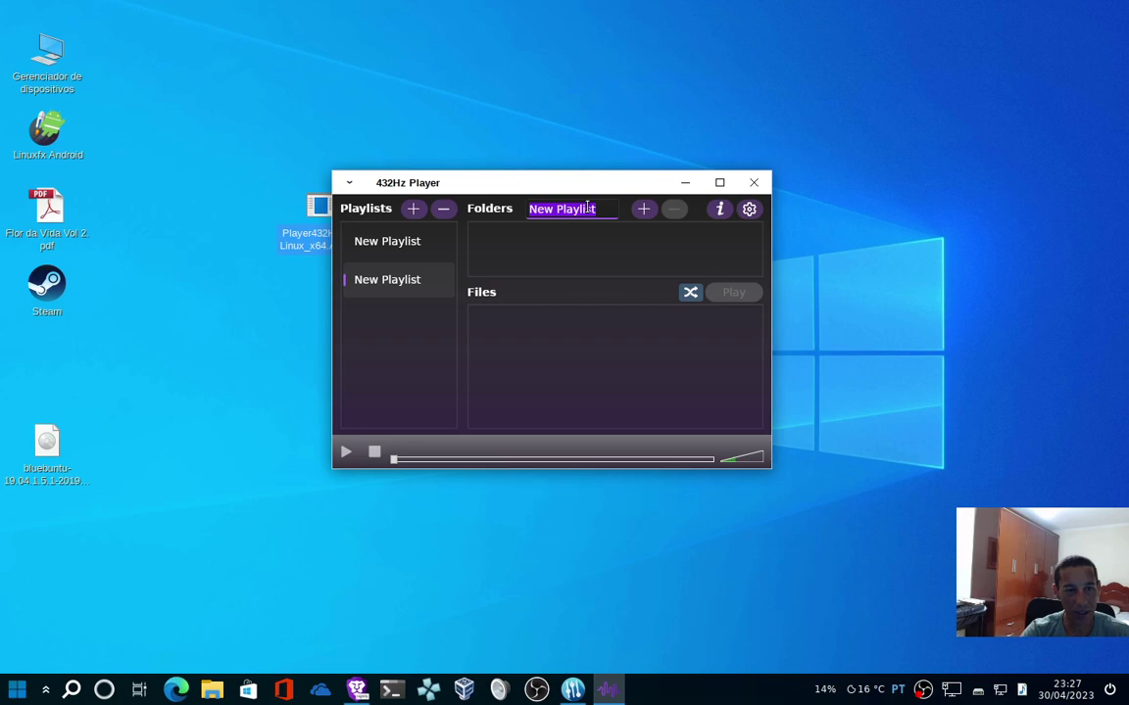
{"action": "type", "text": "teste"}
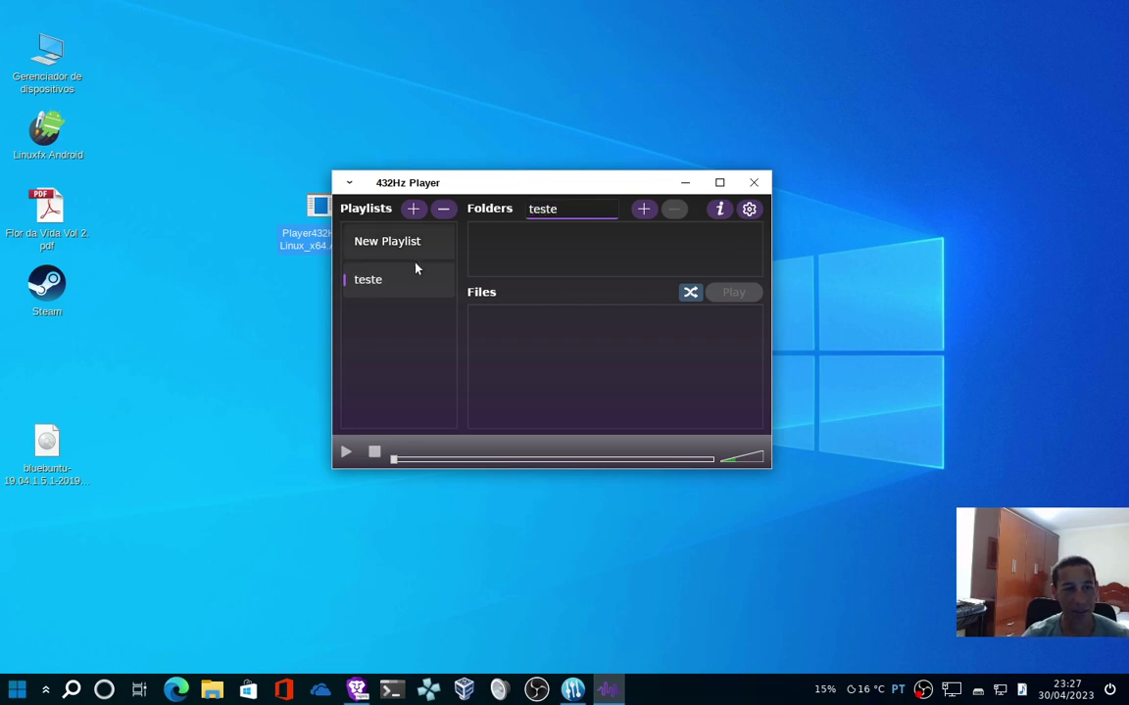
{"action": "left_click", "coordinate": [405, 294]}
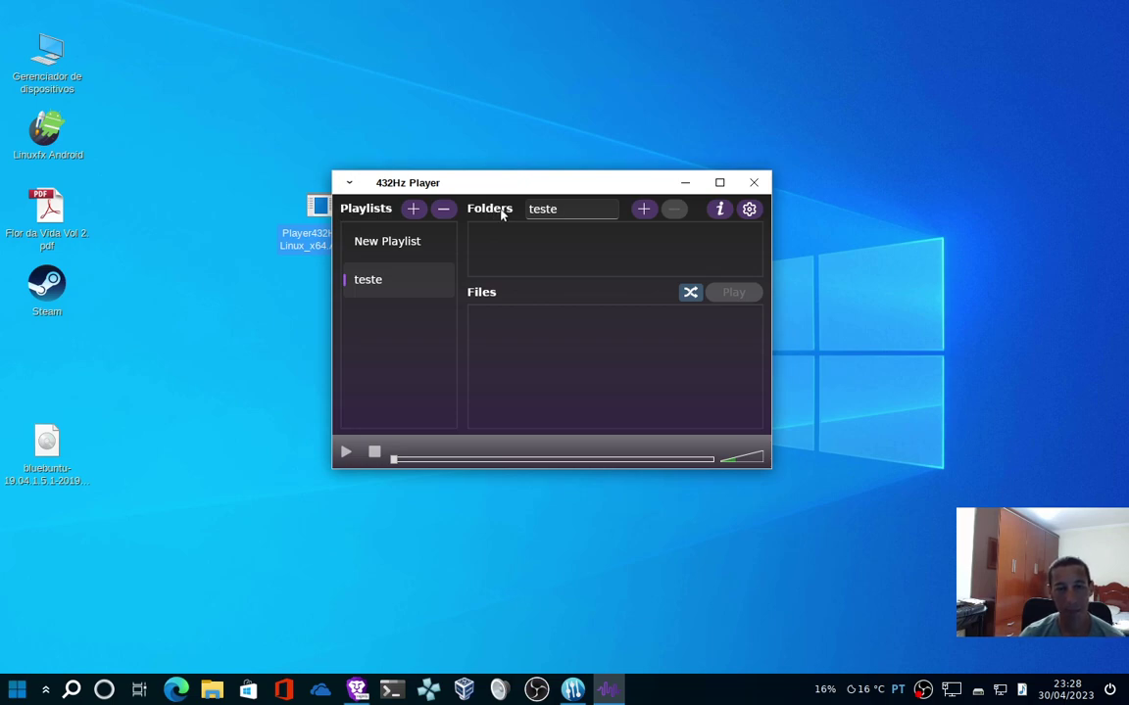
Add the "Dire Straits The best" folder from Músicas to the teste playlist.
{"action": "left_click", "coordinate": [645, 212]}
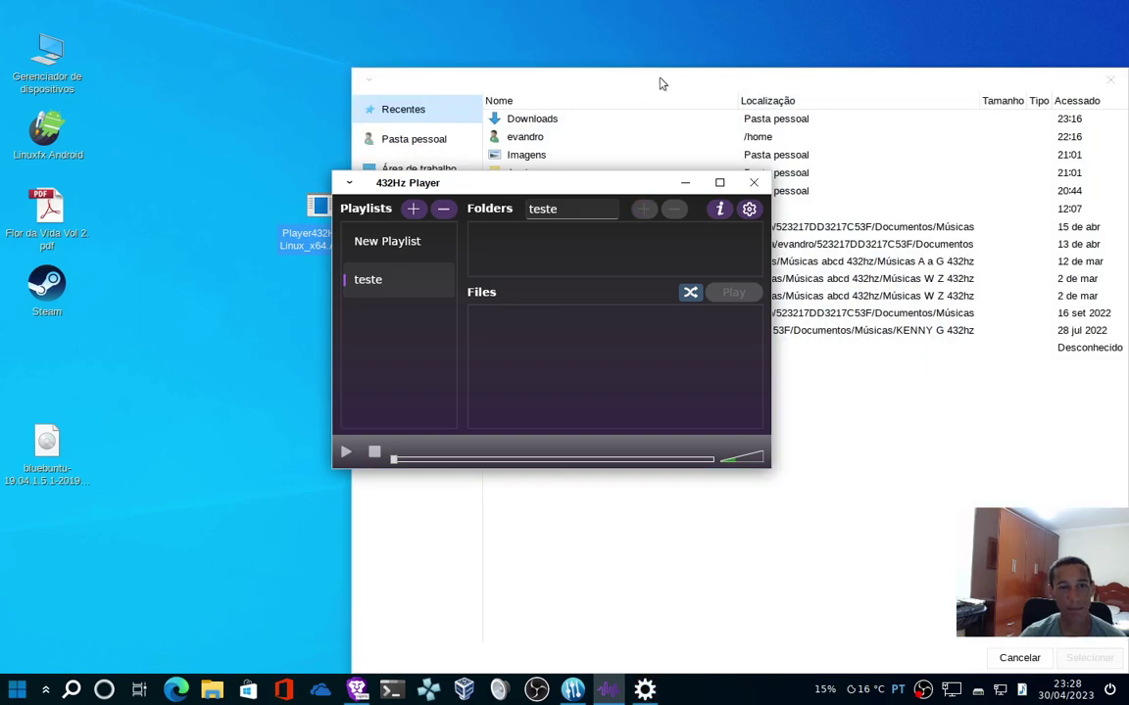
{"action": "left_click", "coordinate": [661, 84]}
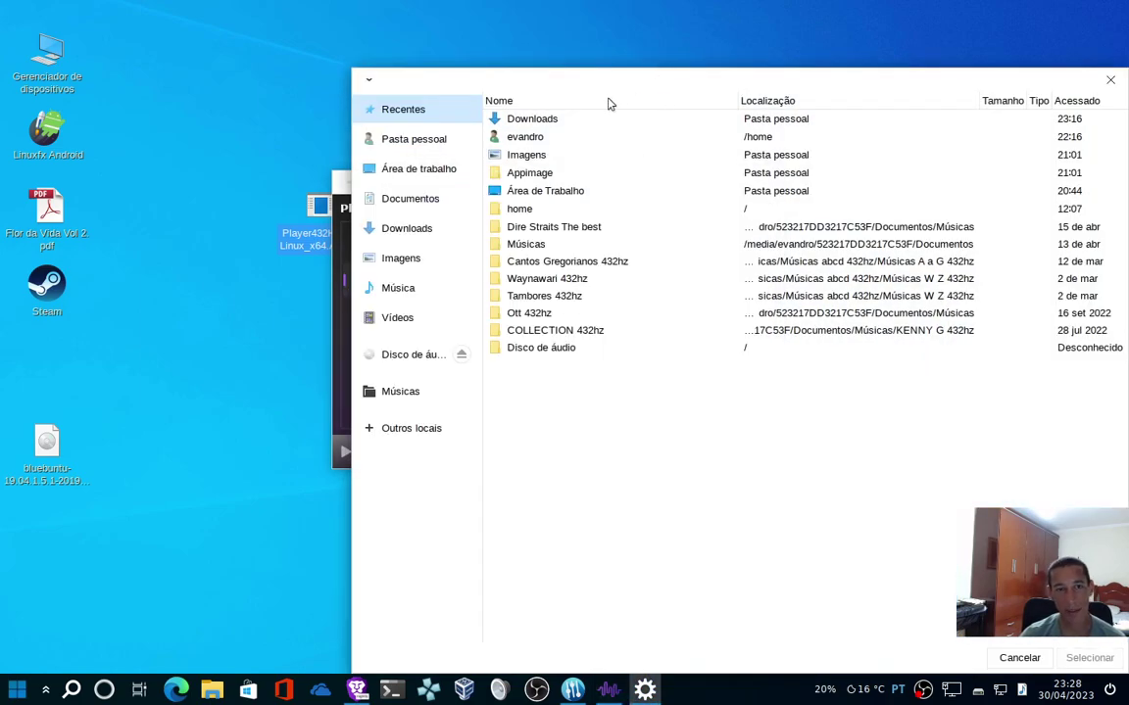
{"action": "left_click_drag", "start_coordinate": [621, 78], "coordinate": [560, 56]}
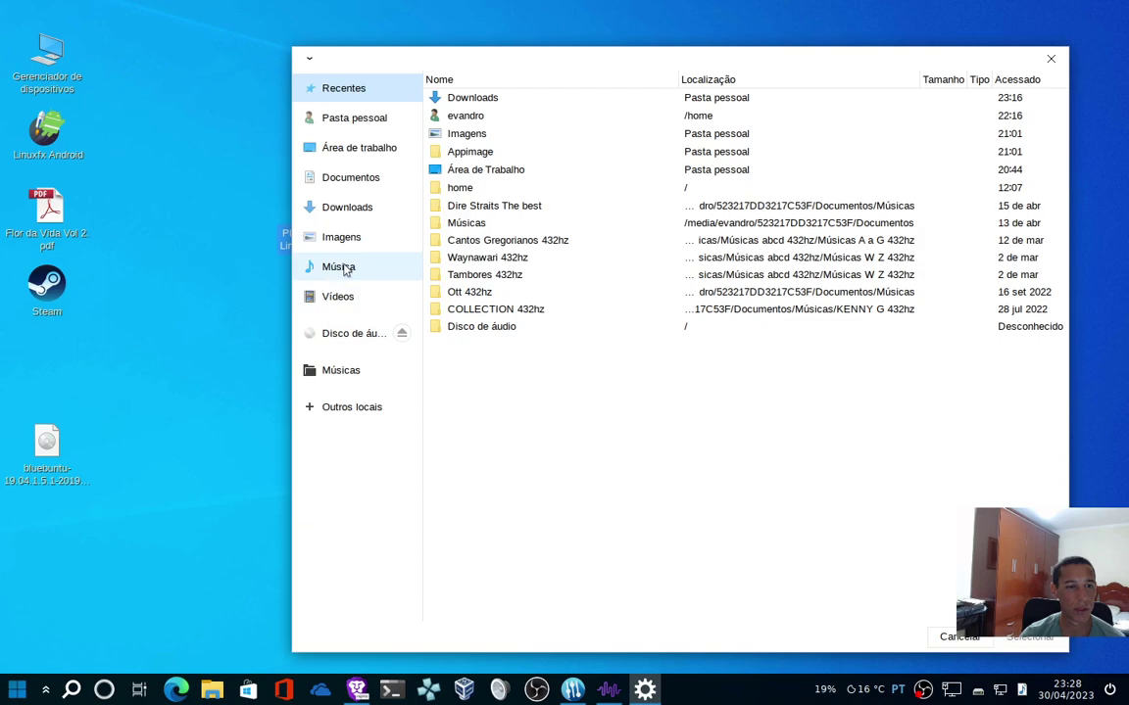
{"action": "left_click", "coordinate": [348, 372]}
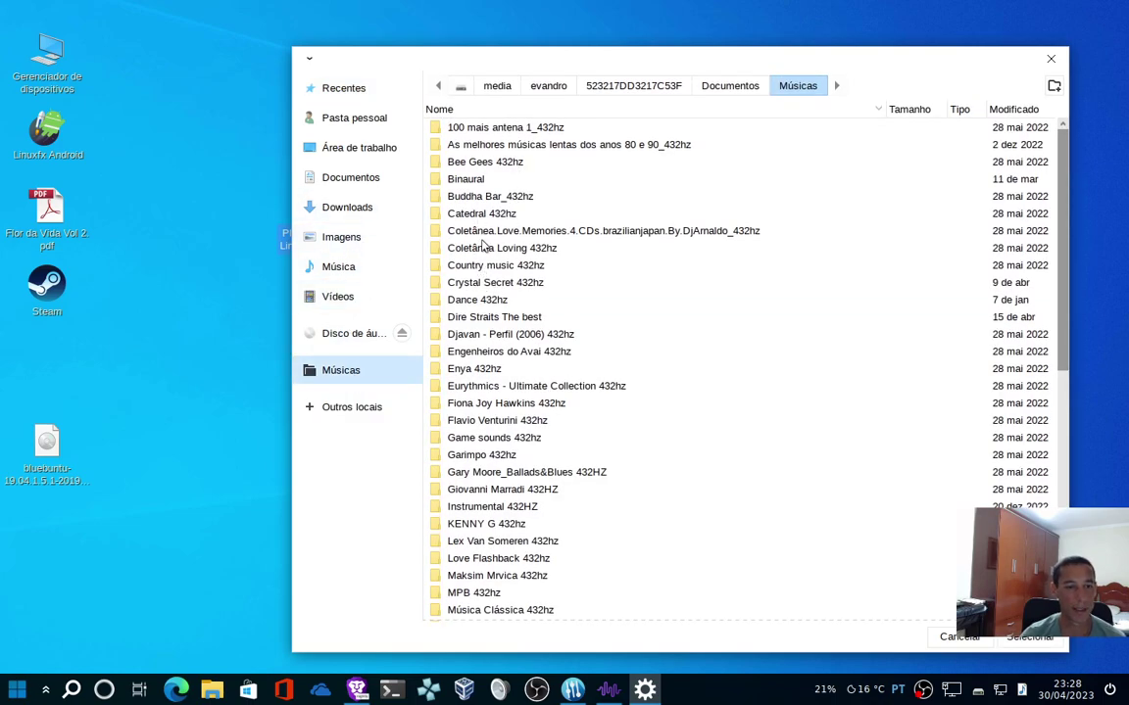
{"action": "double_click", "coordinate": [477, 316]}
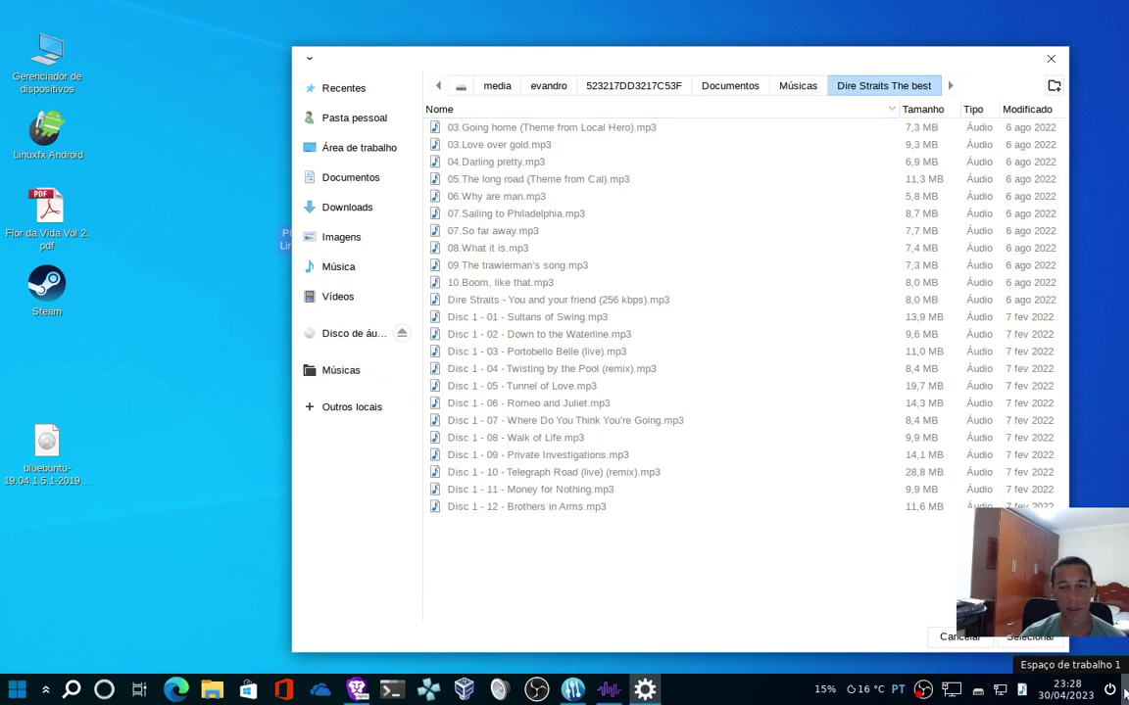
{"action": "left_click", "coordinate": [1027, 636]}
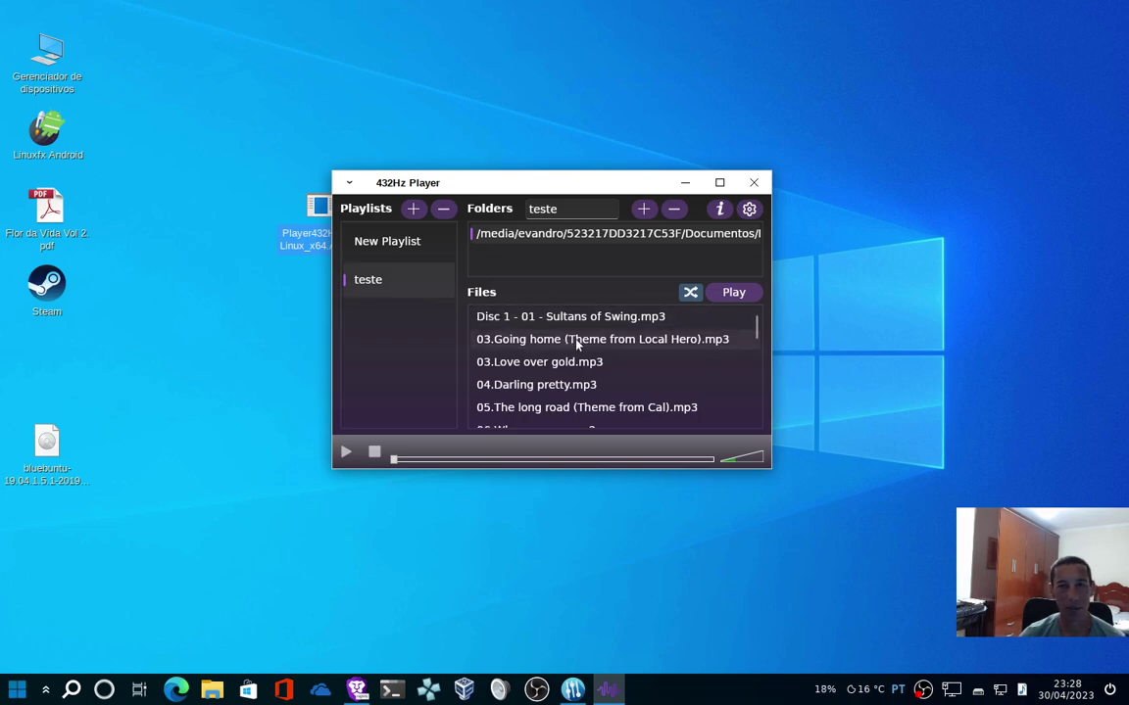
Play "Disc 1 - 01 - Sultans of Swing.mp3" briefly, pause it, and check its pitch rounding in the settings without changing anything.
{"action": "scroll", "coordinate": [577, 343], "scroll_direction": "down", "scroll_amount": 1}
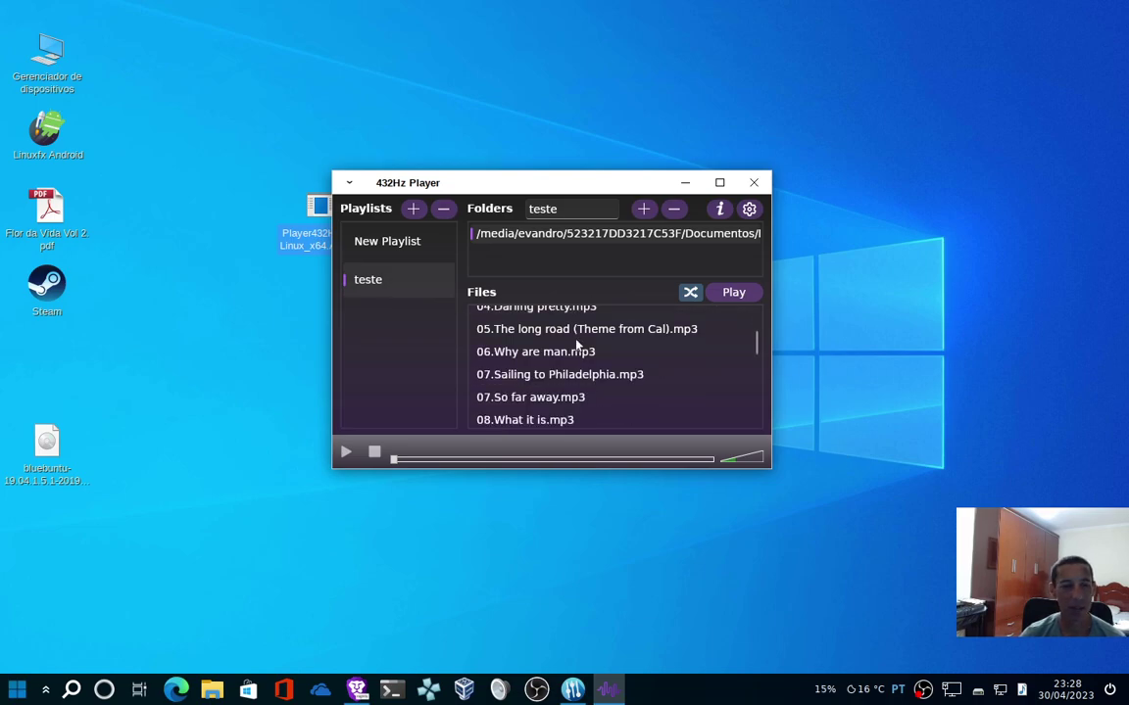
{"action": "scroll", "coordinate": [577, 345], "scroll_direction": "up", "scroll_amount": 2}
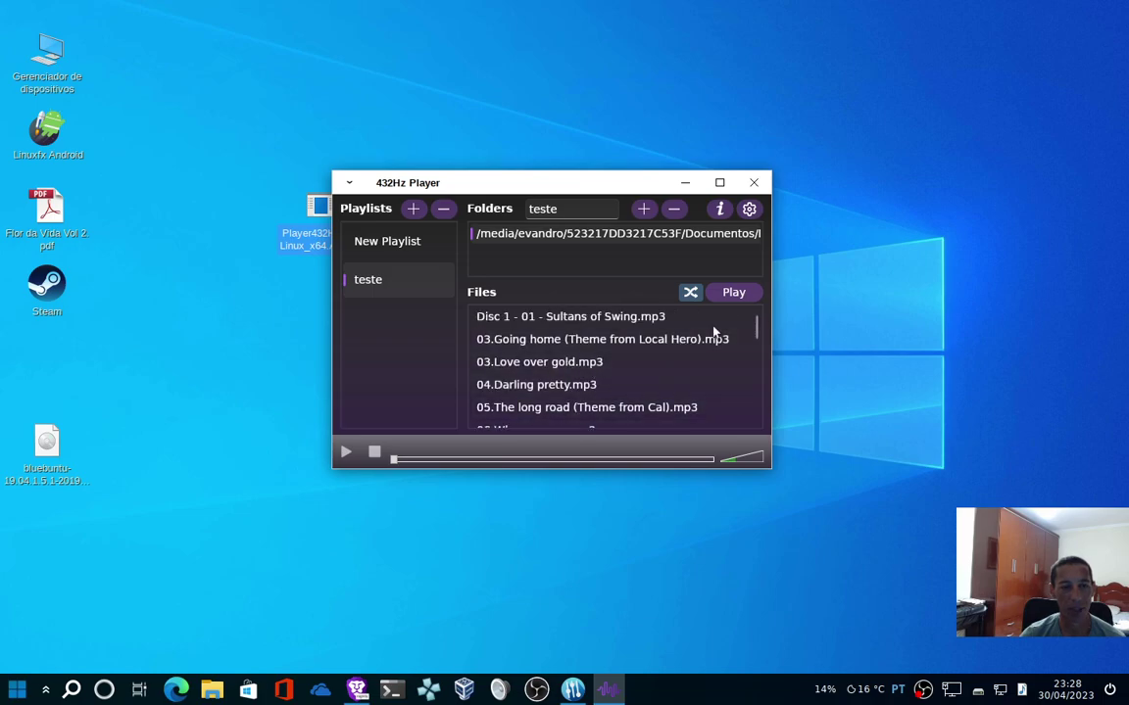
{"action": "left_click_drag", "start_coordinate": [757, 325], "coordinate": [776, 297]}
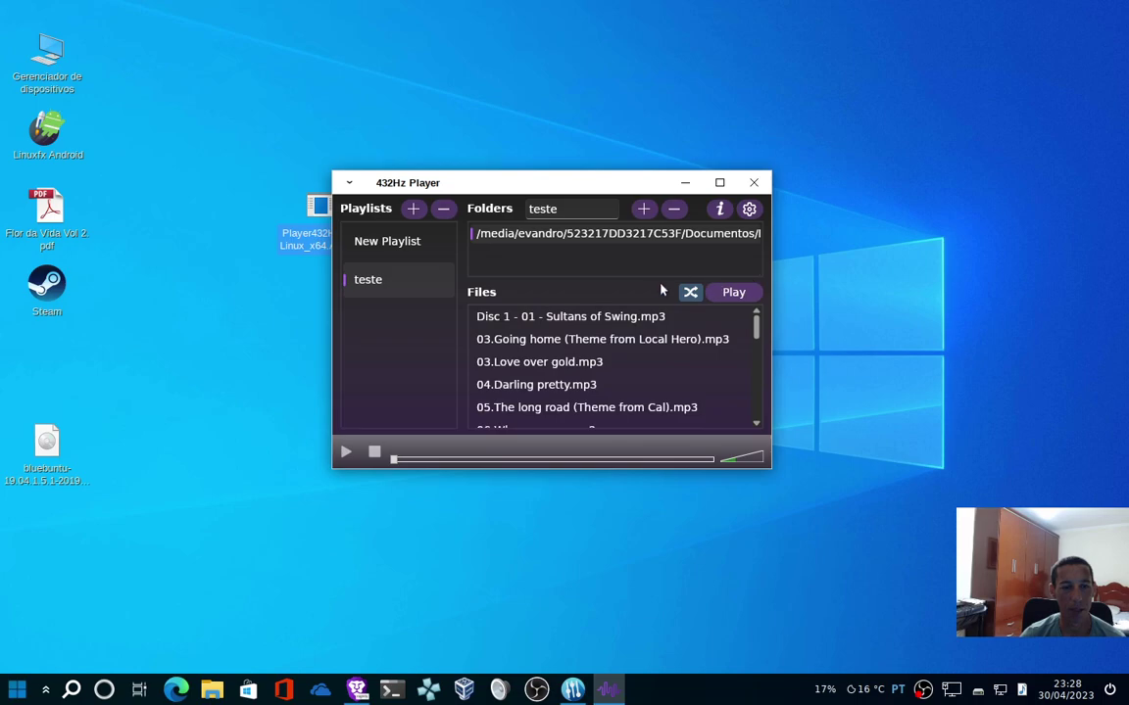
{"action": "left_click", "coordinate": [592, 320]}
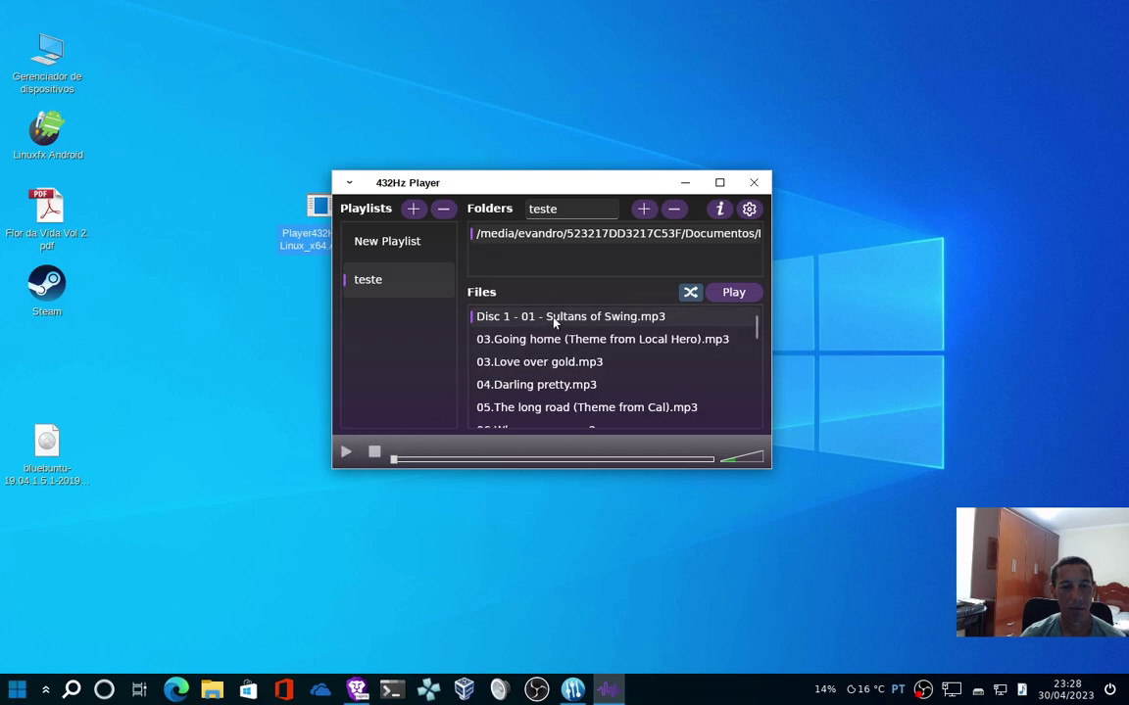
{"action": "left_click", "coordinate": [345, 452]}
{"action": "left_click", "coordinate": [347, 453]}
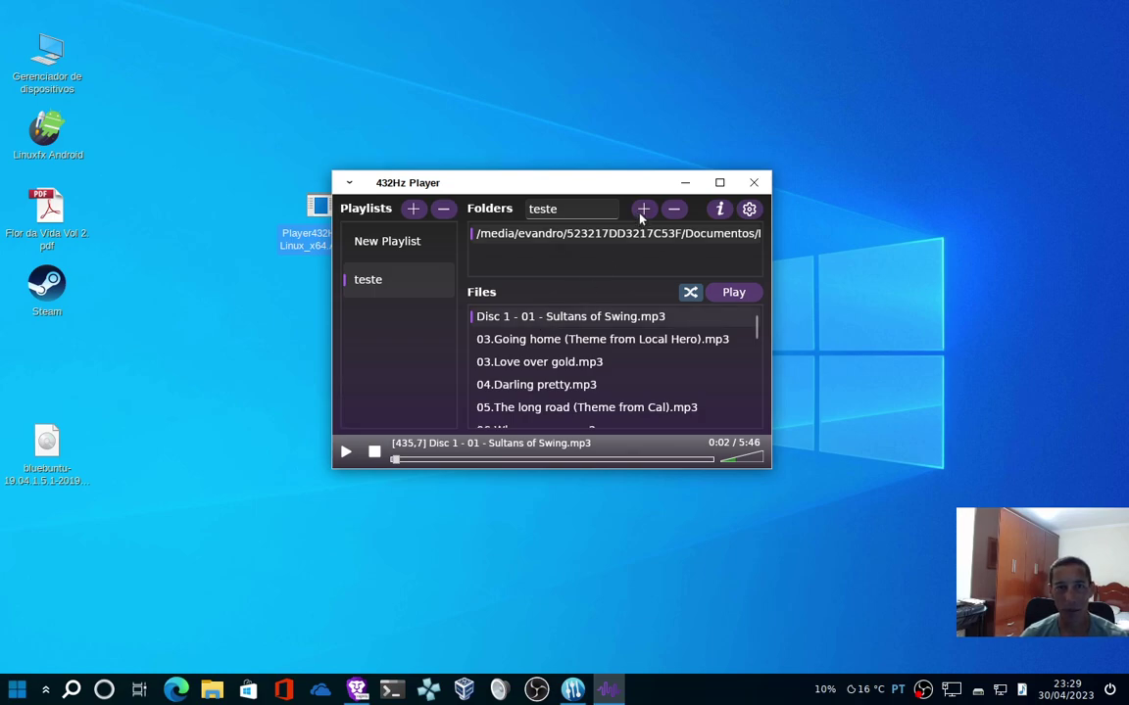
{"action": "left_click", "coordinate": [747, 210]}
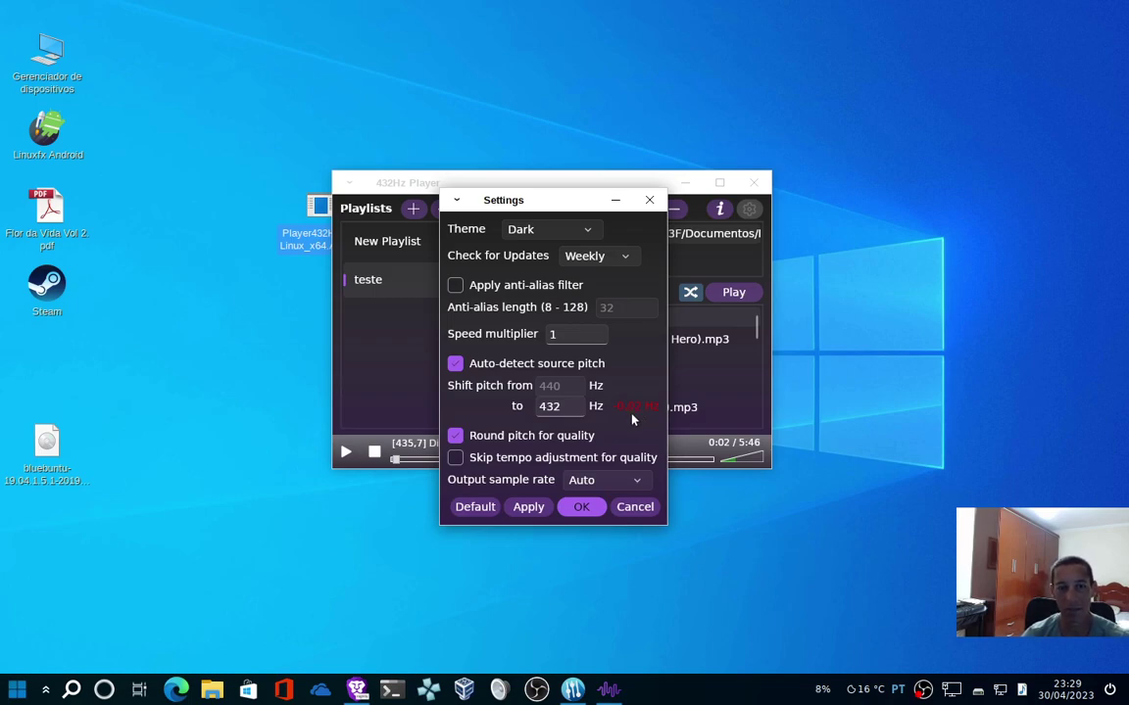
{"action": "left_click", "coordinate": [633, 508]}
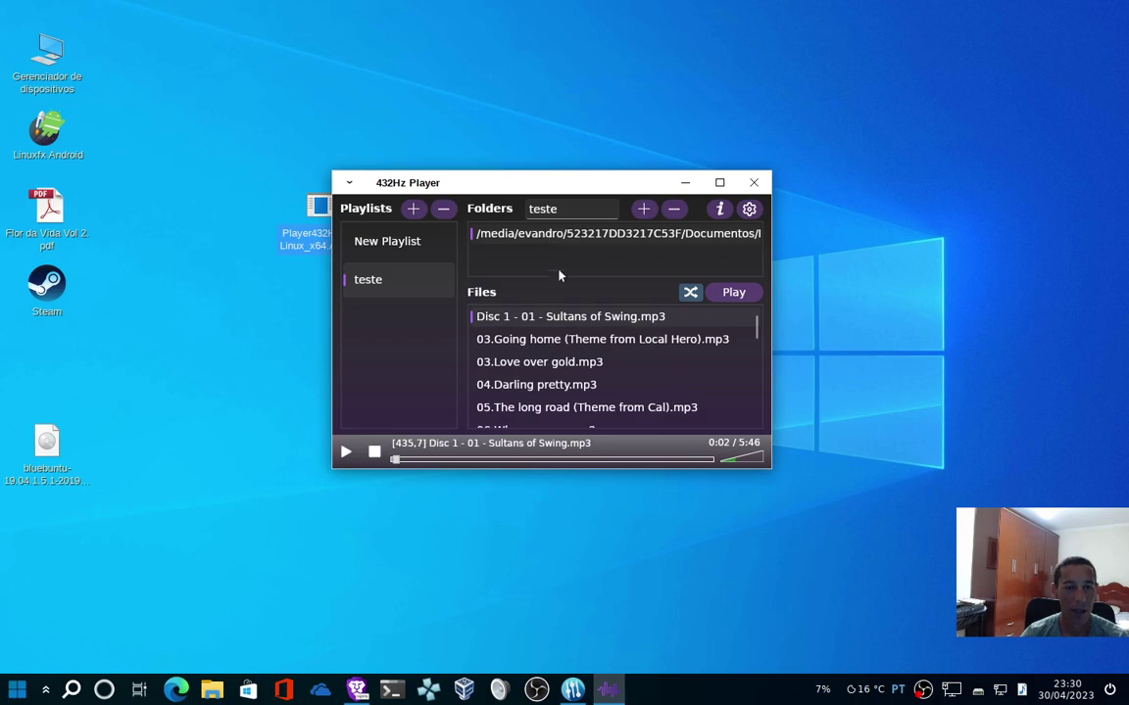
Play "03.Going home (Theme from Local Hero).mp3" briefly and check its pitch rounding in the settings.
{"action": "double_click", "coordinate": [556, 339]}
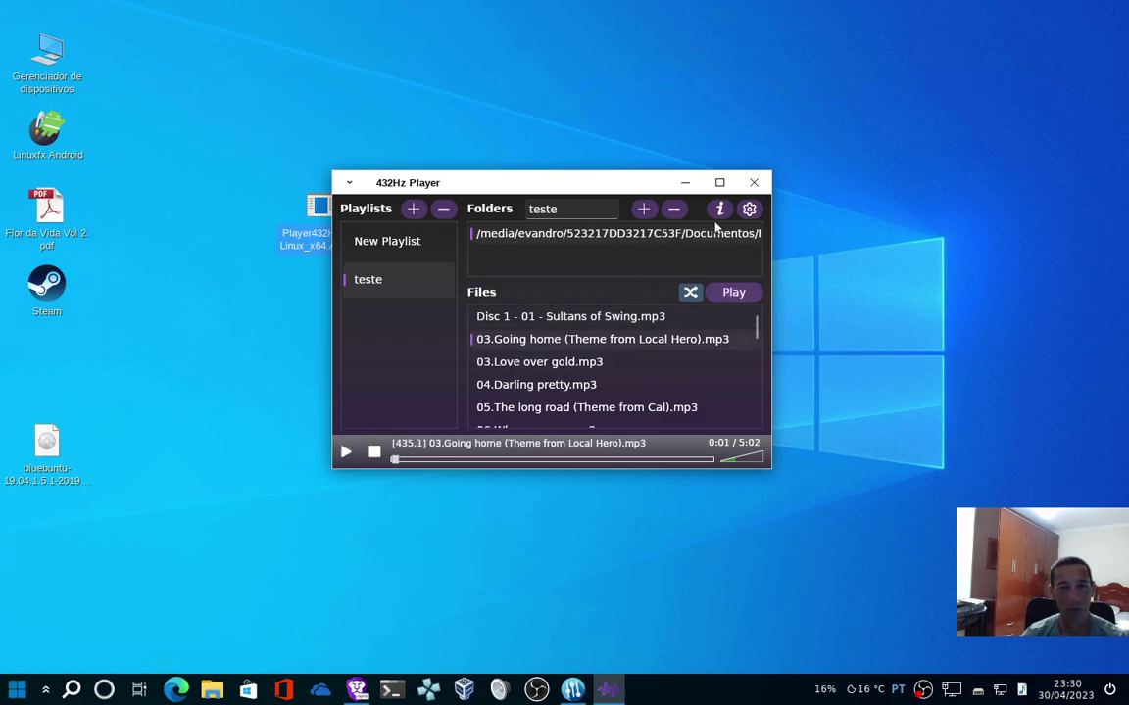
{"action": "left_click", "coordinate": [748, 209]}
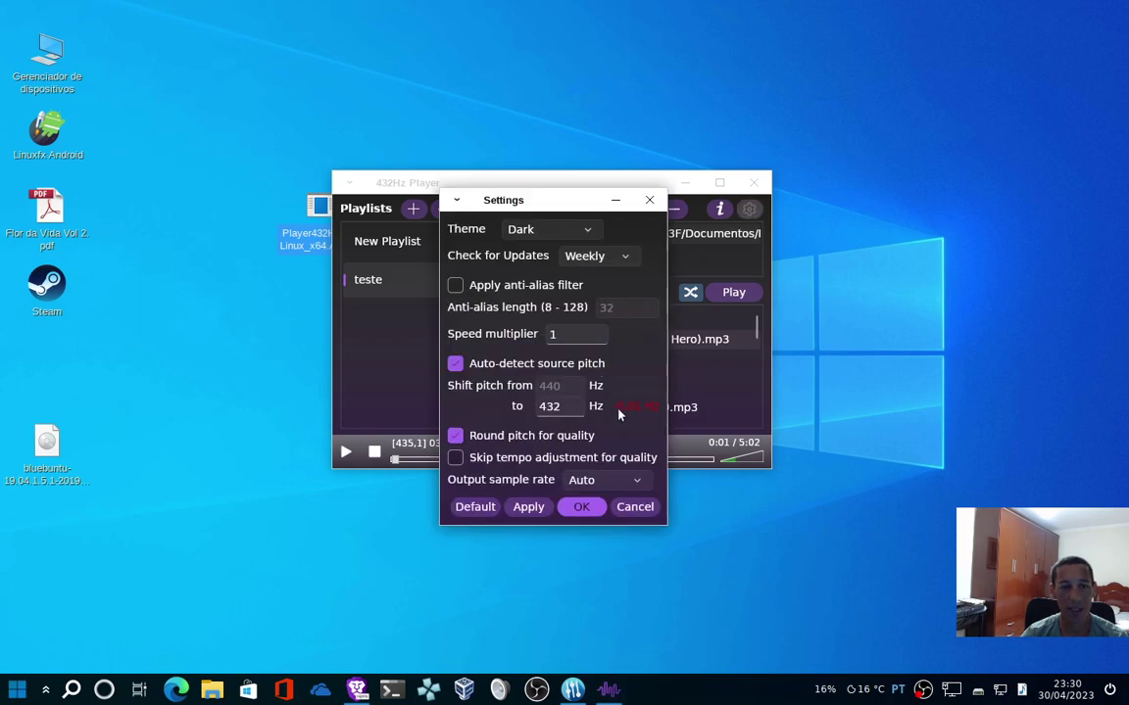
{"action": "left_click", "coordinate": [581, 506]}
Play "03.Love over gold.mp3" briefly, pause it, and check its pitch rounding in the settings without changing anything.
{"action": "double_click", "coordinate": [560, 363]}
{"action": "left_click", "coordinate": [346, 452]}
{"action": "left_click", "coordinate": [748, 209]}
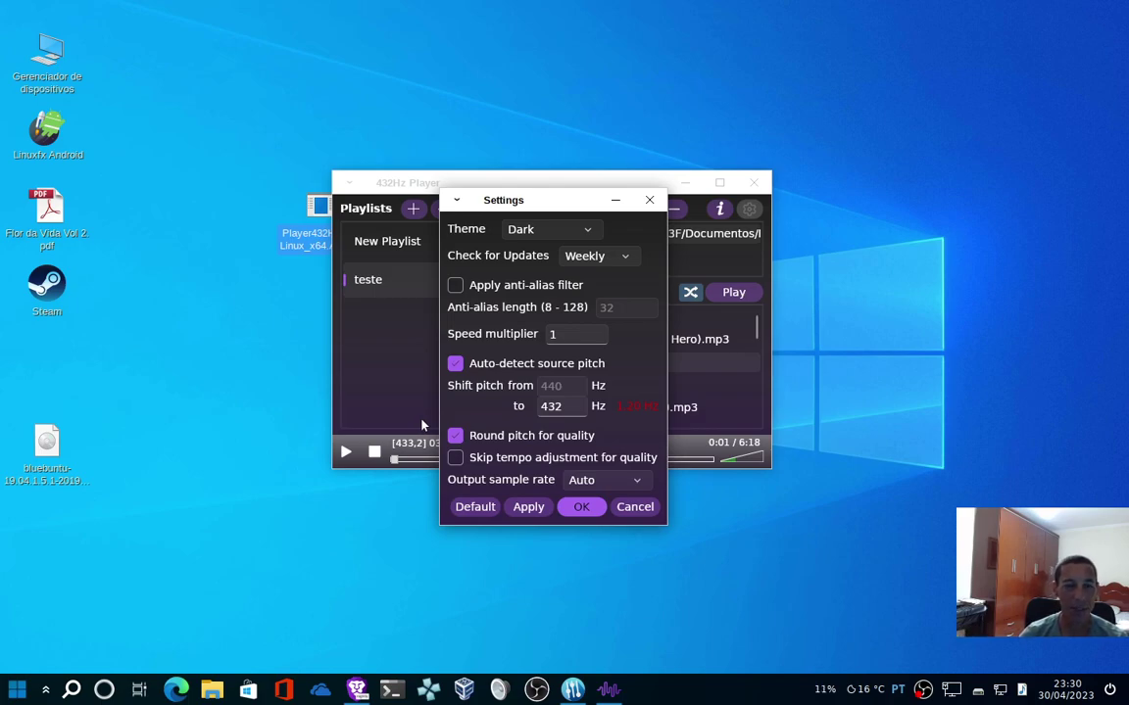
{"action": "left_click", "coordinate": [635, 508]}
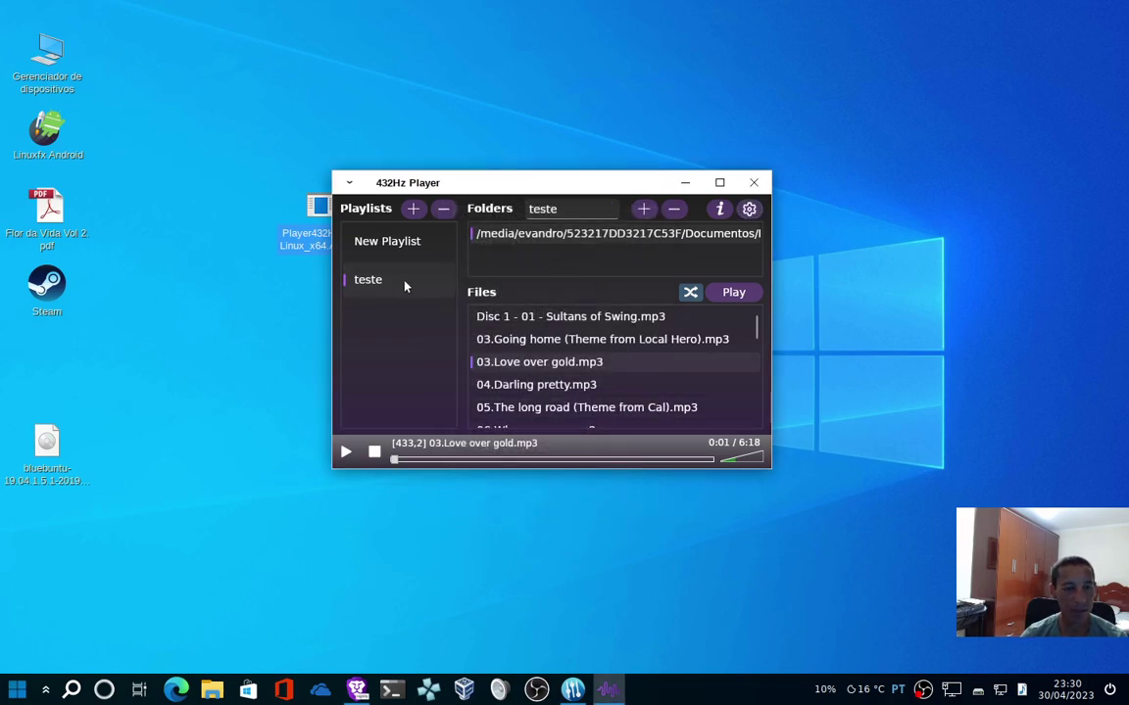
Play and pause "CRYSTAL SECRET New Age.mp3" from New Playlist, and check its pitch rounding in the settings.
{"action": "left_click", "coordinate": [385, 243]}
{"action": "double_click", "coordinate": [524, 316]}
{"action": "left_click", "coordinate": [345, 451]}
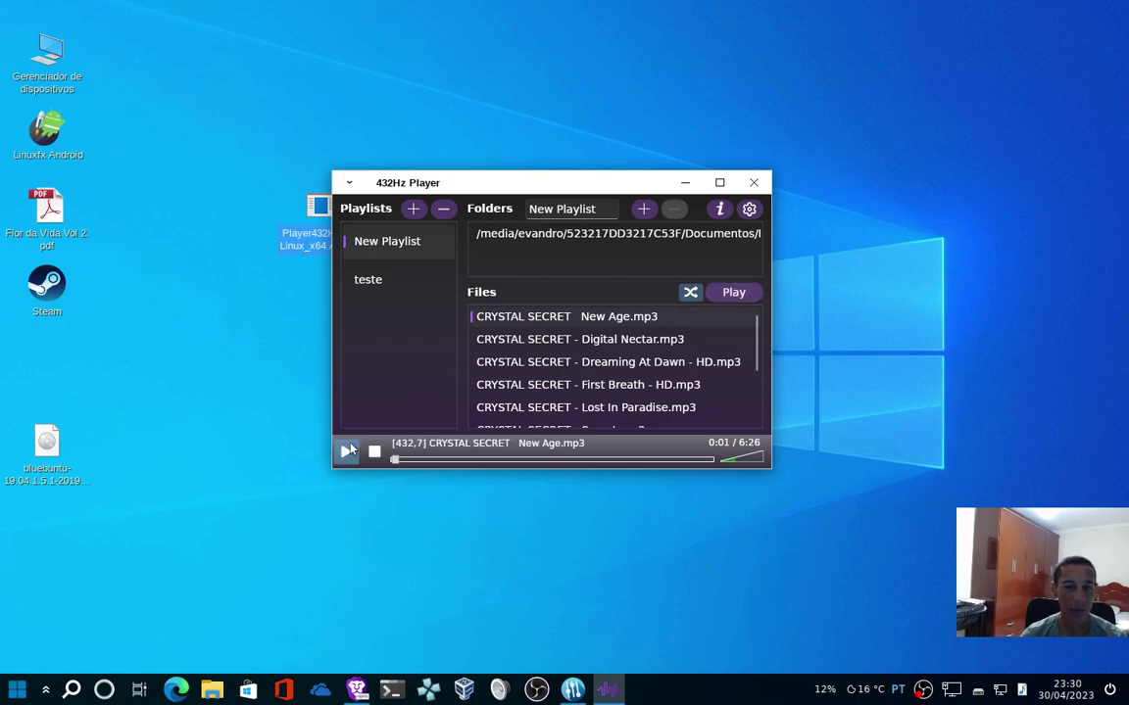
{"action": "left_click", "coordinate": [749, 209]}
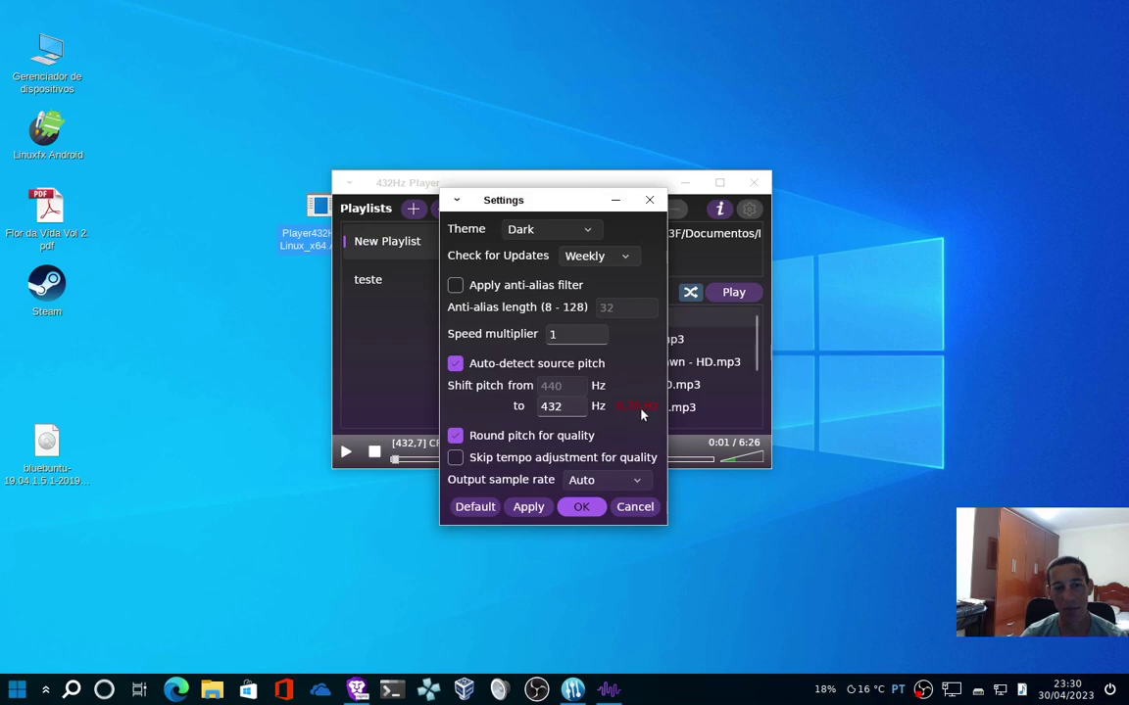
{"action": "left_click", "coordinate": [635, 508]}
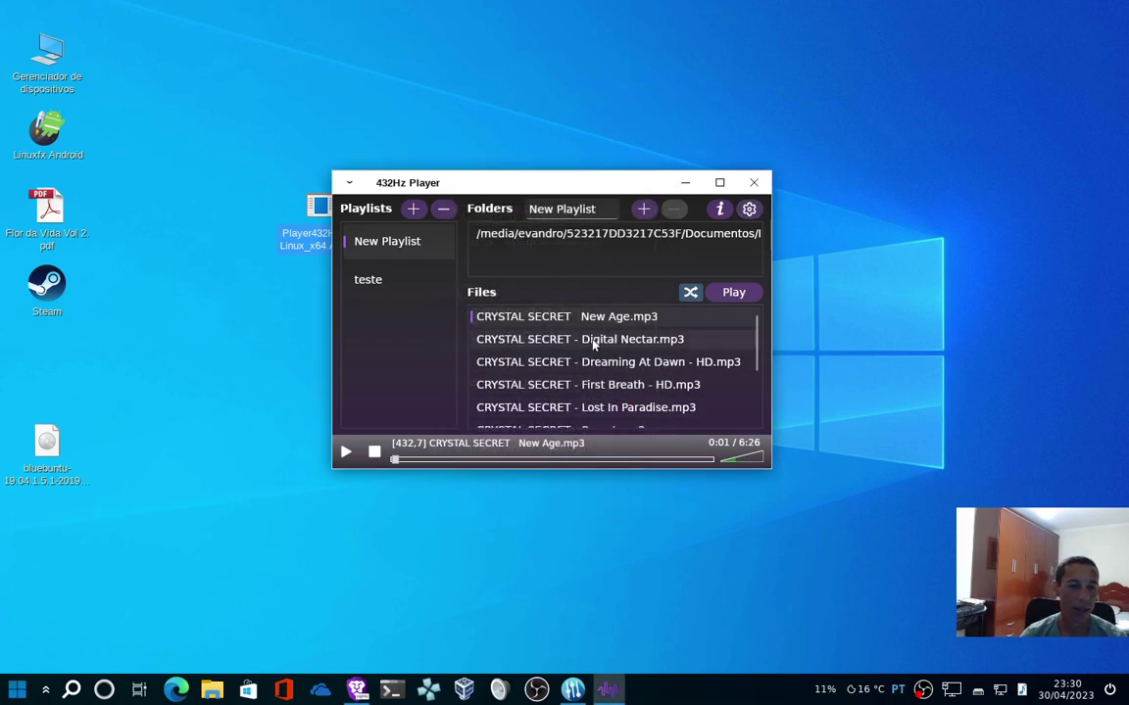
Look through the CRYSTAL SECRET tracks in New Playlist, highlighting several from Digital Nectar to Lost In Paradise.
{"action": "left_click", "coordinate": [596, 338]}
{"action": "left_click", "coordinate": [604, 368]}
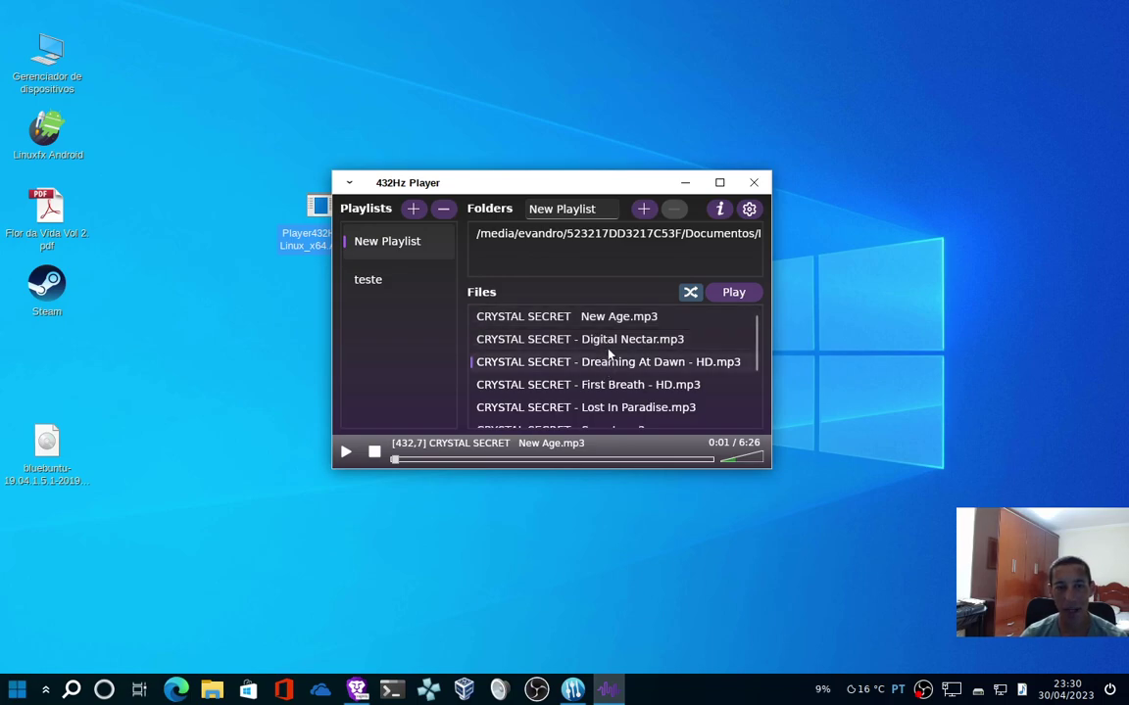
{"action": "left_click", "coordinate": [612, 348]}
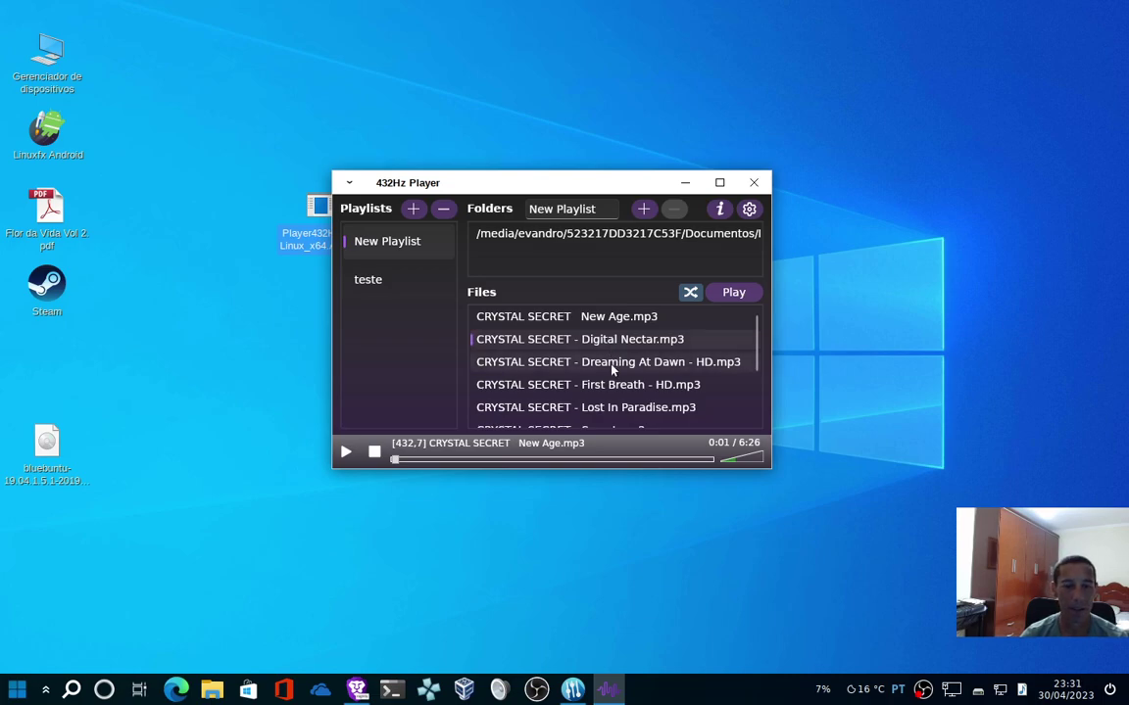
{"action": "left_click", "coordinate": [610, 387]}
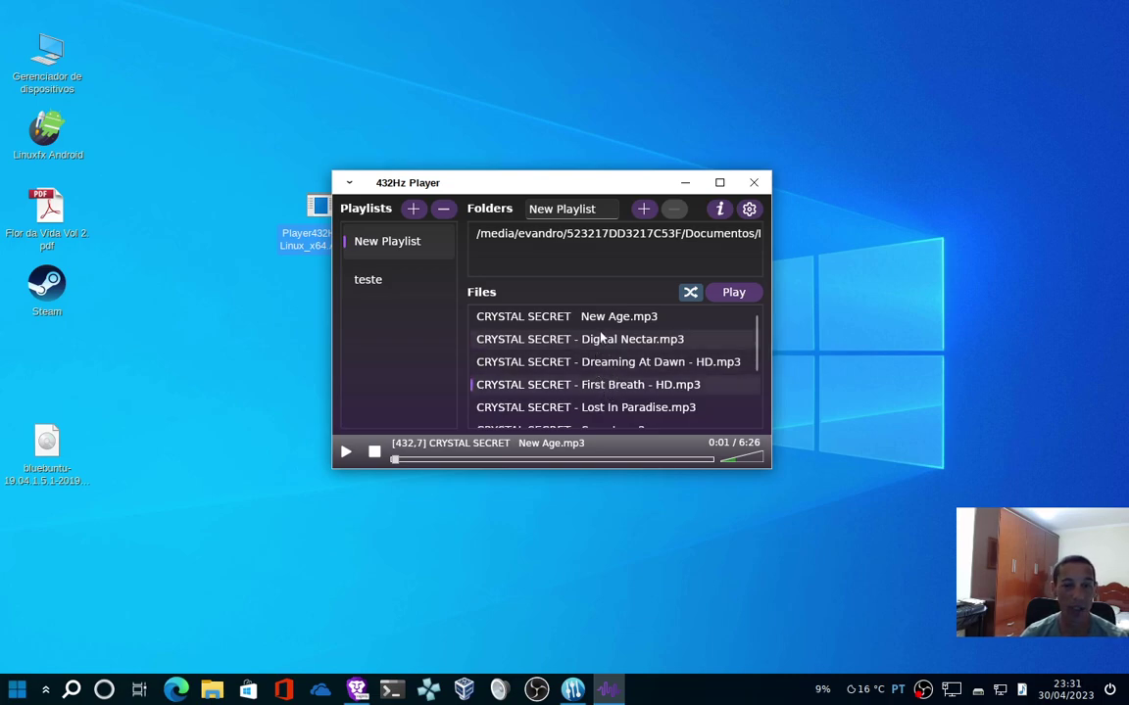
{"action": "left_click", "coordinate": [607, 407]}
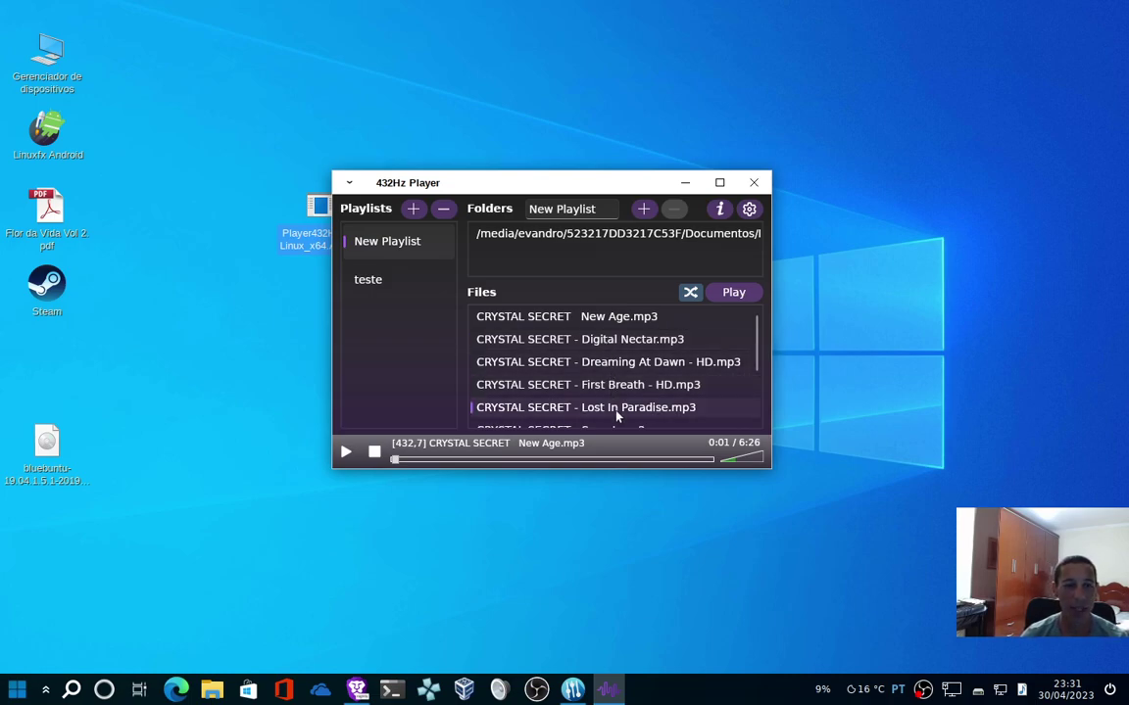
{"action": "scroll", "coordinate": [603, 418], "scroll_direction": "down", "scroll_amount": 1}
{"action": "scroll", "coordinate": [603, 419], "scroll_direction": "down", "scroll_amount": 1}
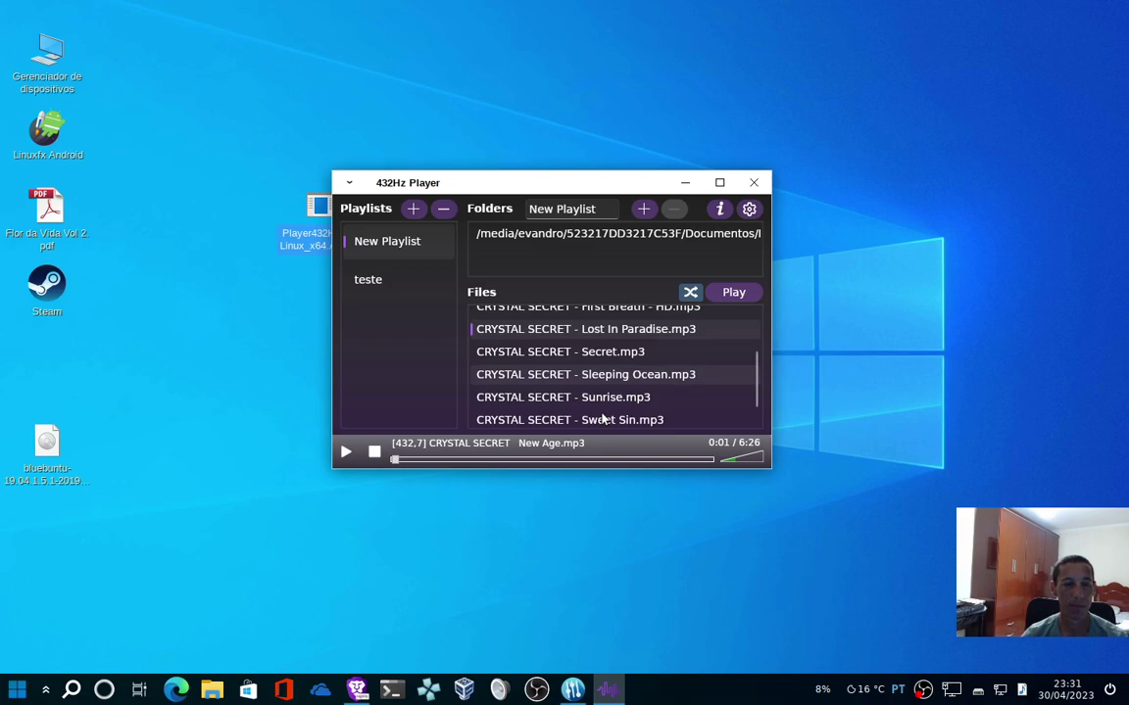
{"action": "scroll", "coordinate": [608, 391], "scroll_direction": "up", "scroll_amount": 2}
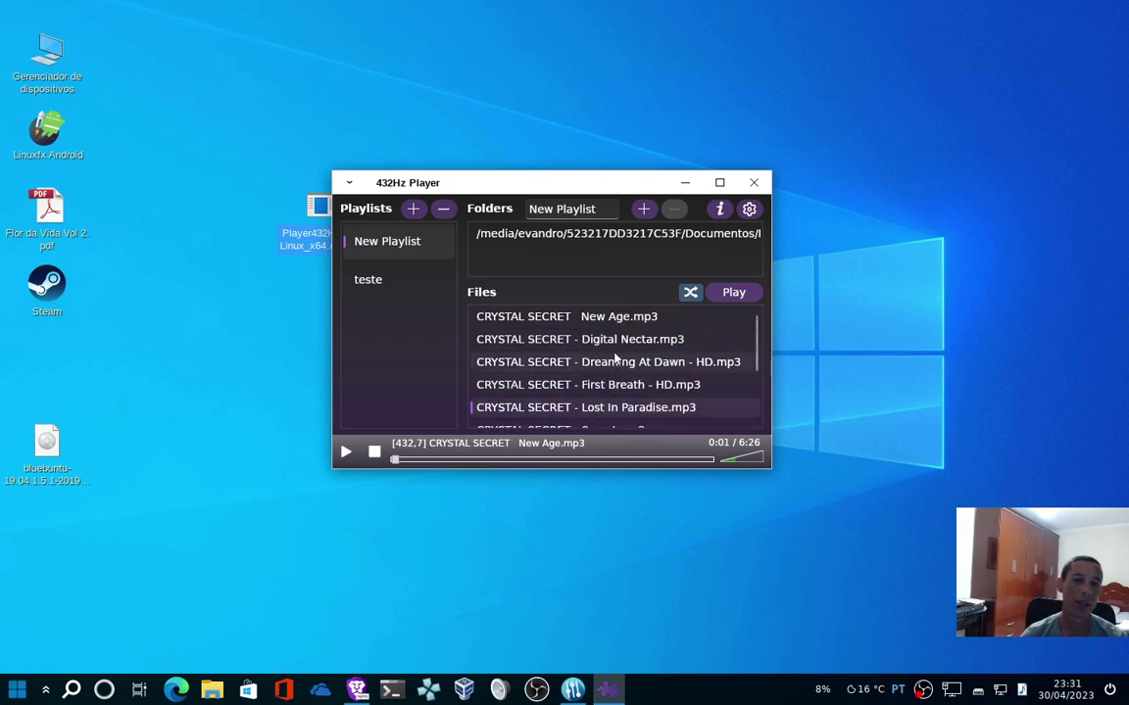
Add another playlist and name it "teste2".
{"action": "left_click", "coordinate": [414, 289]}
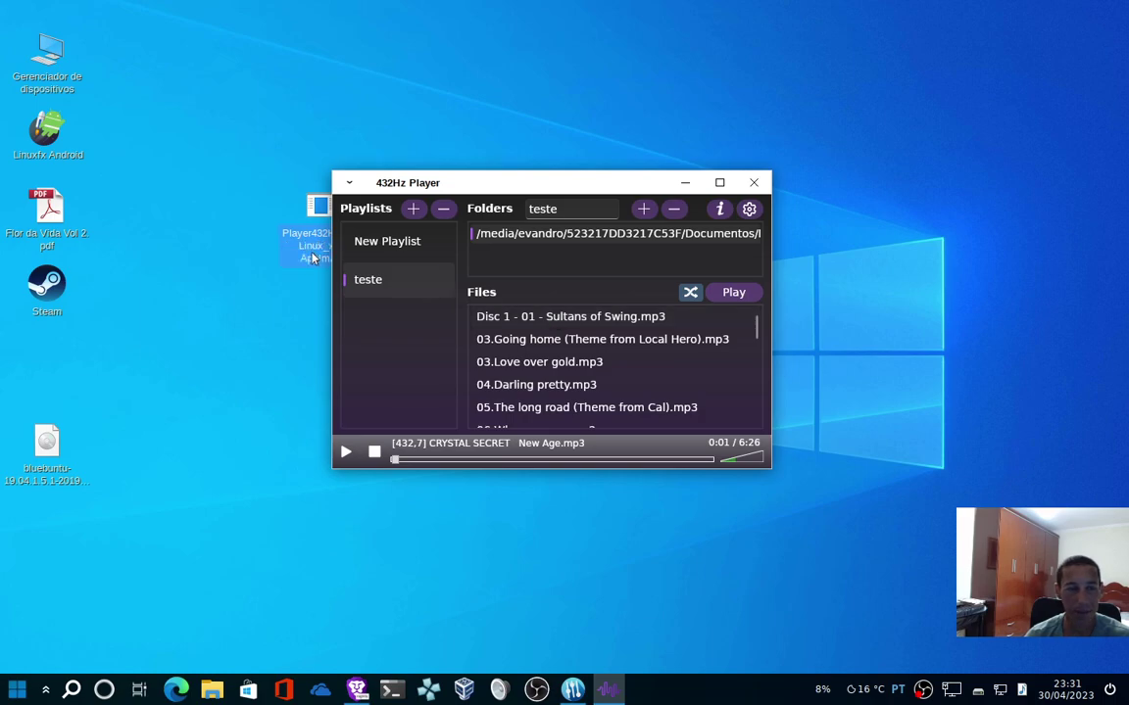
{"action": "left_click", "coordinate": [413, 209]}
{"action": "left_click", "coordinate": [584, 208]}
{"action": "type", "text": "teste2"}
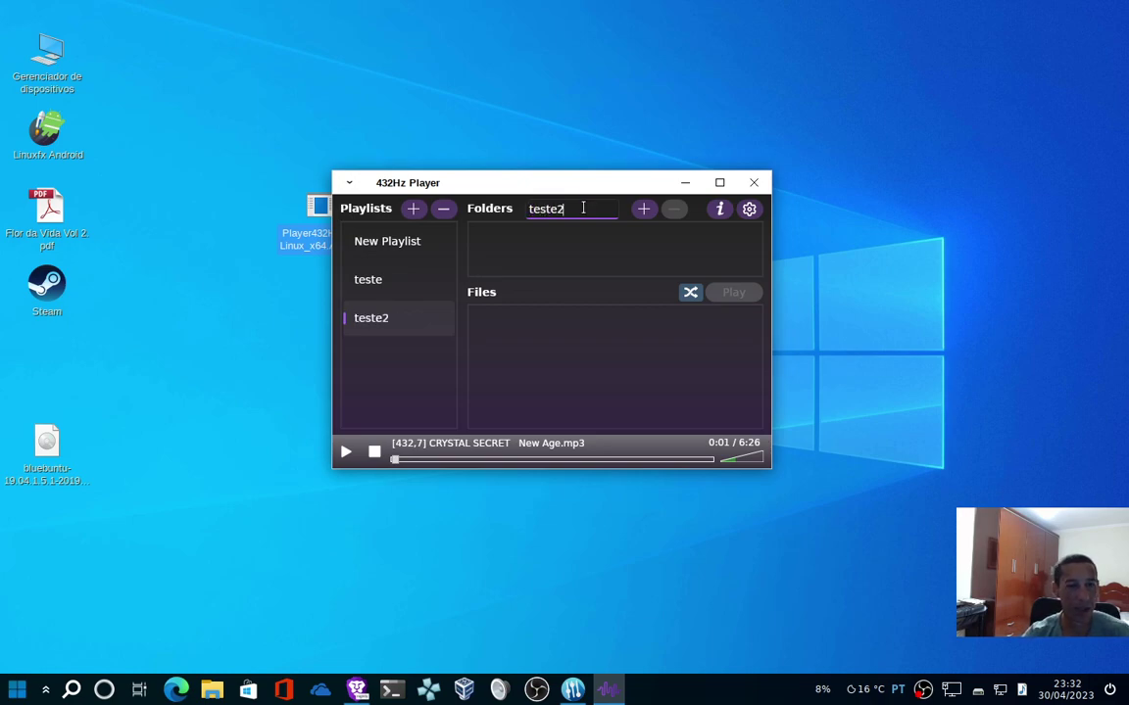
Add the Downloads folder to the teste2 playlist.
{"action": "left_click", "coordinate": [643, 208]}
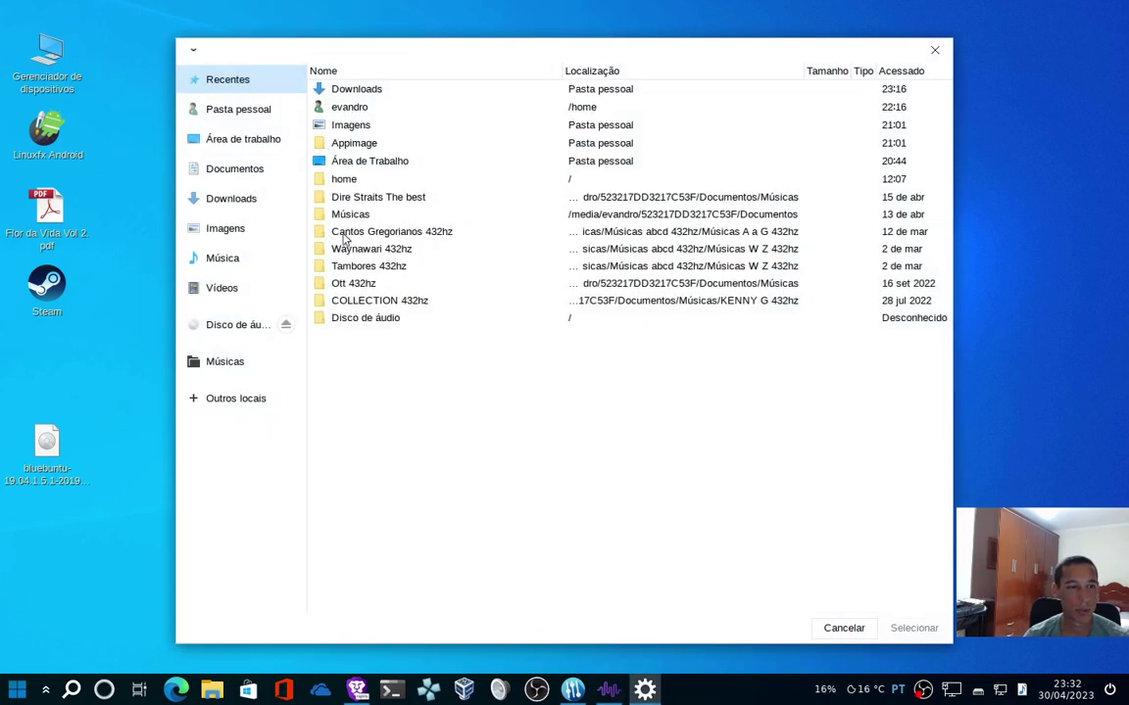
{"action": "left_click", "coordinate": [372, 93]}
{"action": "double_click", "coordinate": [420, 88]}
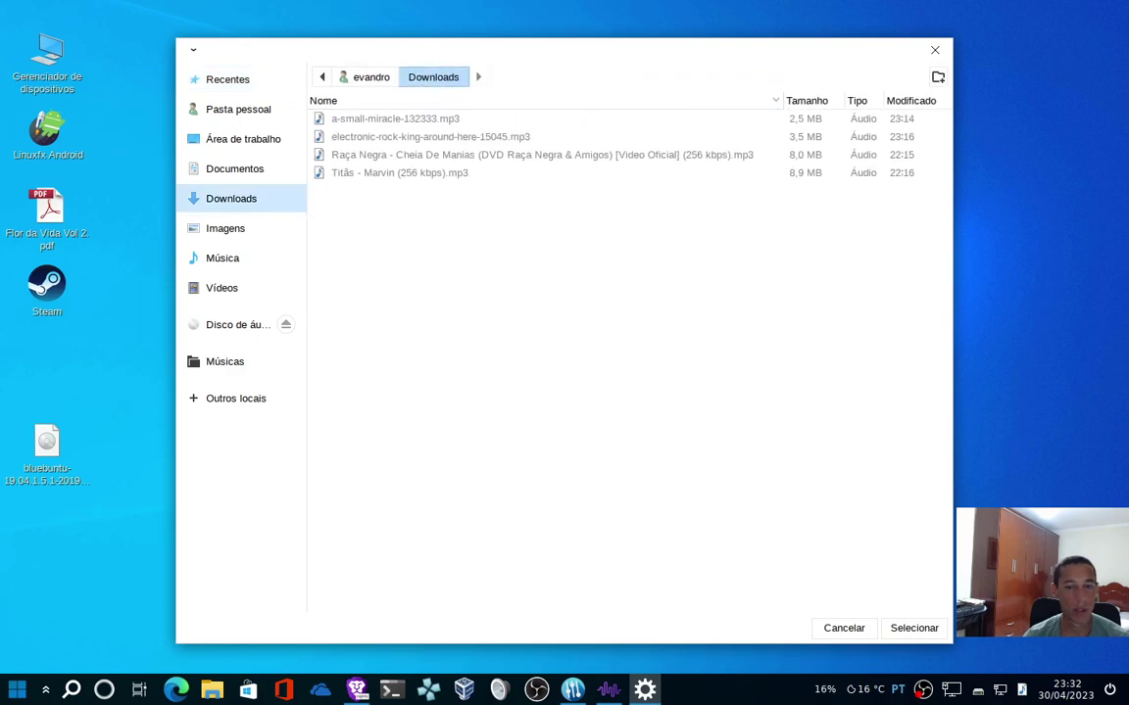
{"action": "left_click", "coordinate": [921, 632]}
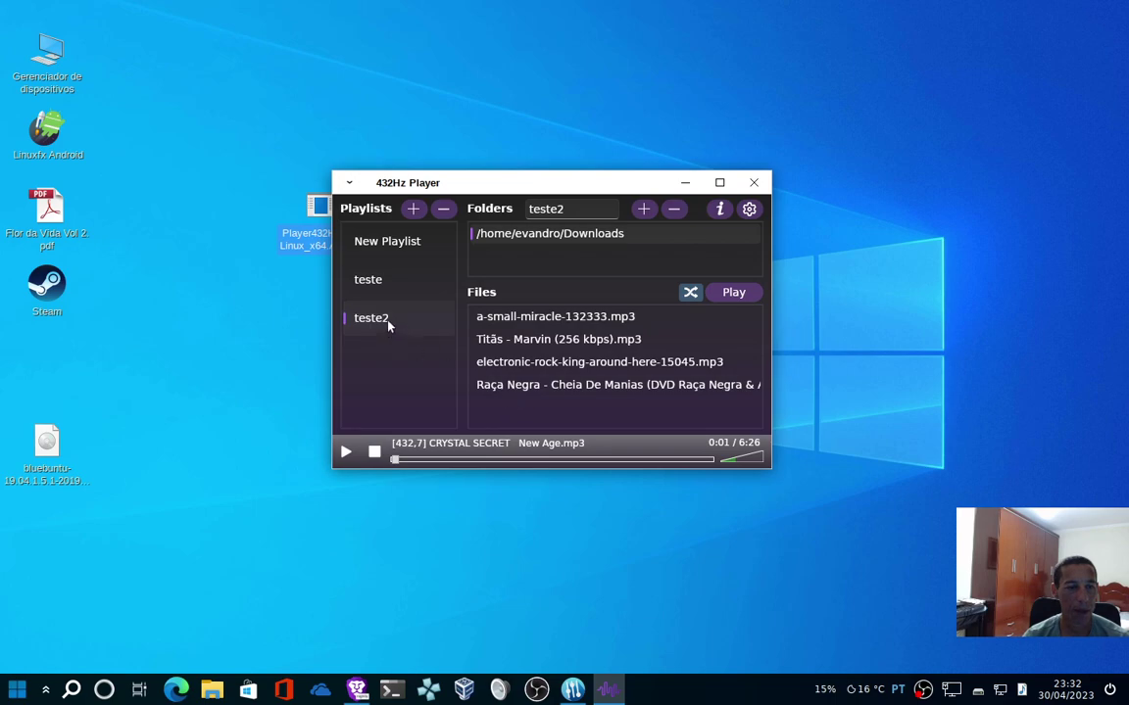
Look over the teste2 tracks, then play "Titãs - Marvin (256 kbps).mp3" briefly and pause it to check its detected pitch.
{"action": "left_click", "coordinate": [507, 359]}
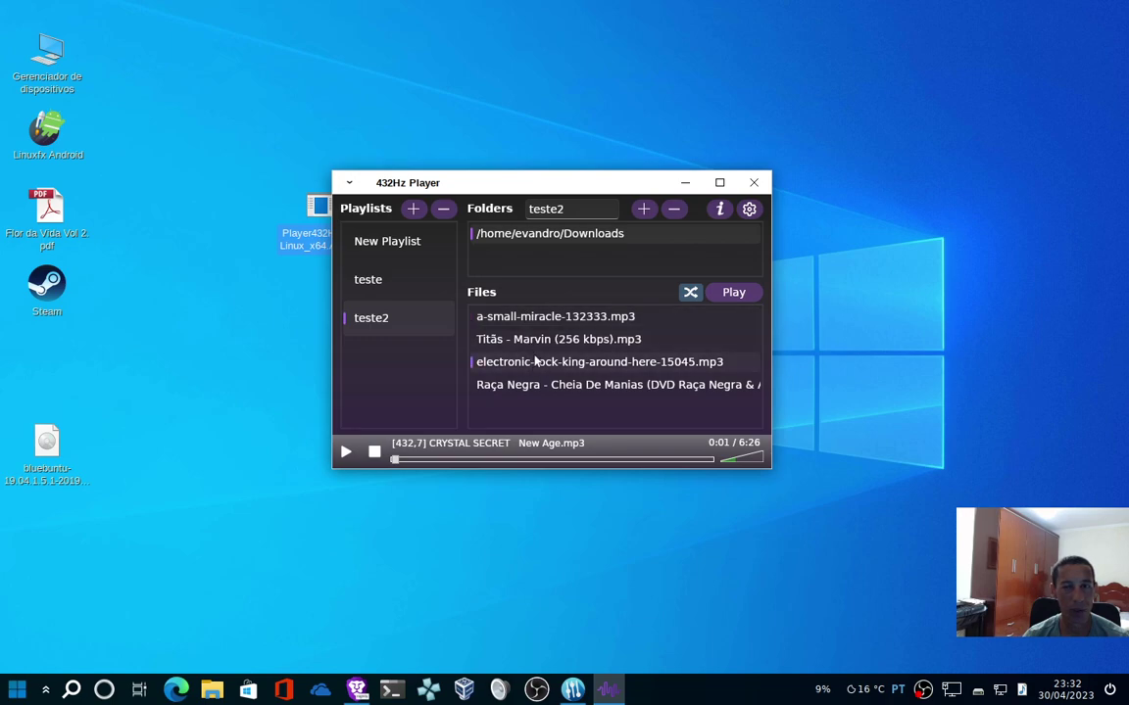
{"action": "left_click", "coordinate": [577, 316]}
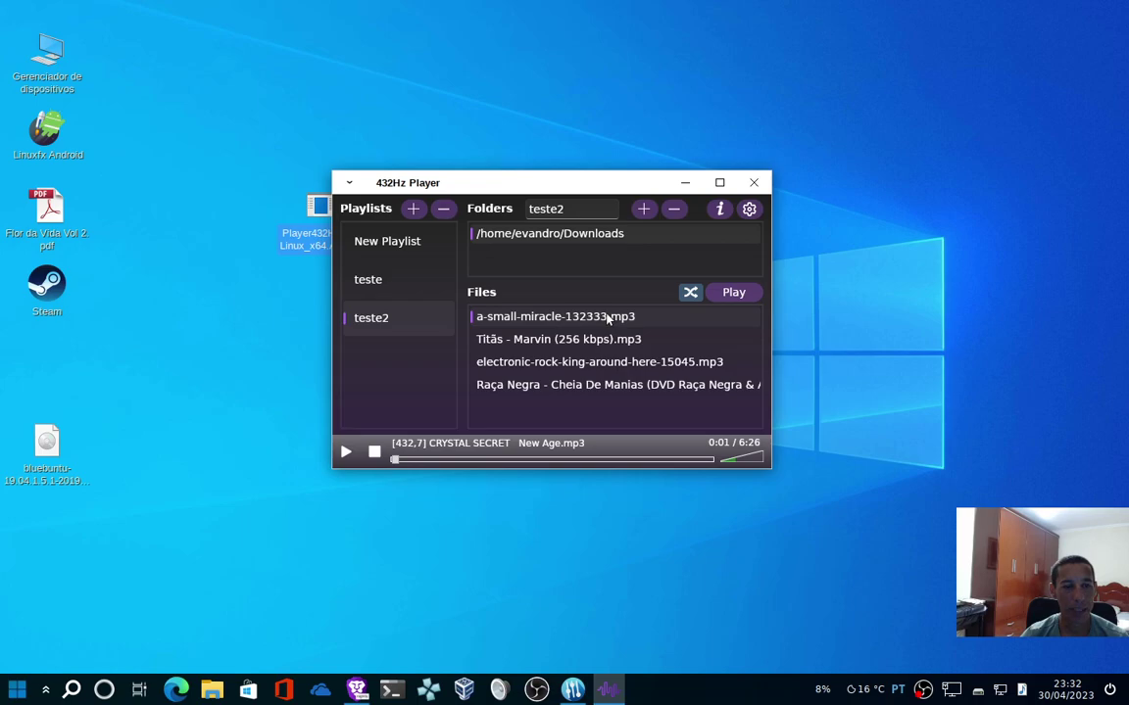
{"action": "double_click", "coordinate": [614, 342]}
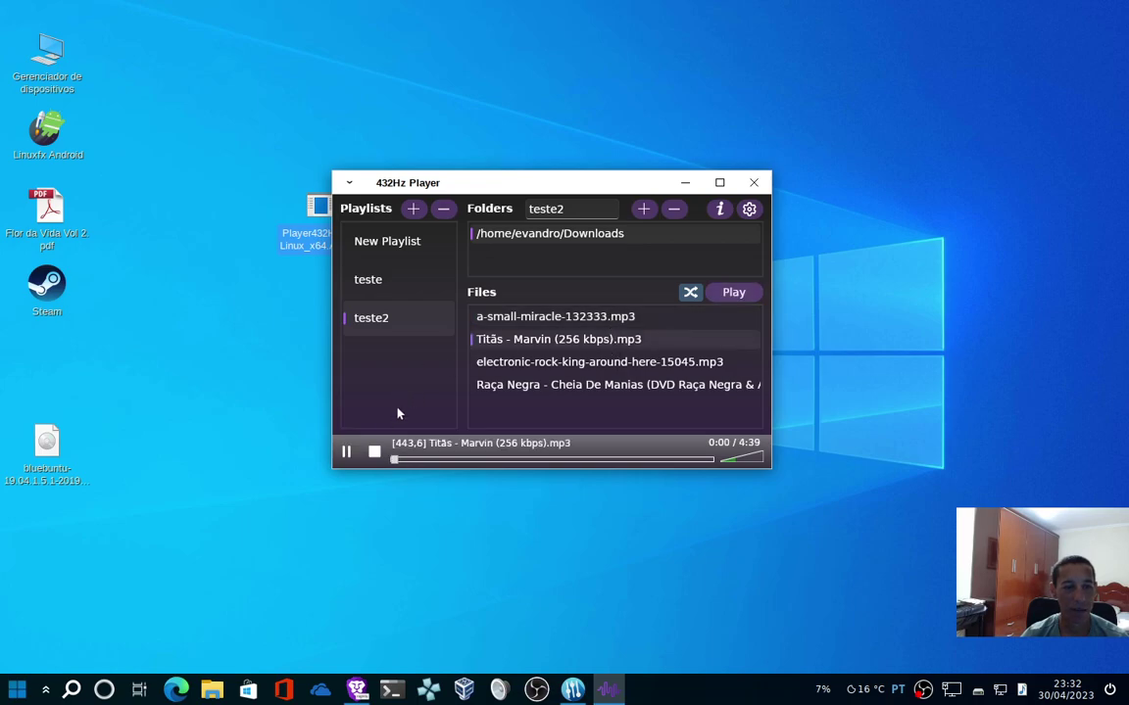
{"action": "left_click", "coordinate": [347, 450]}
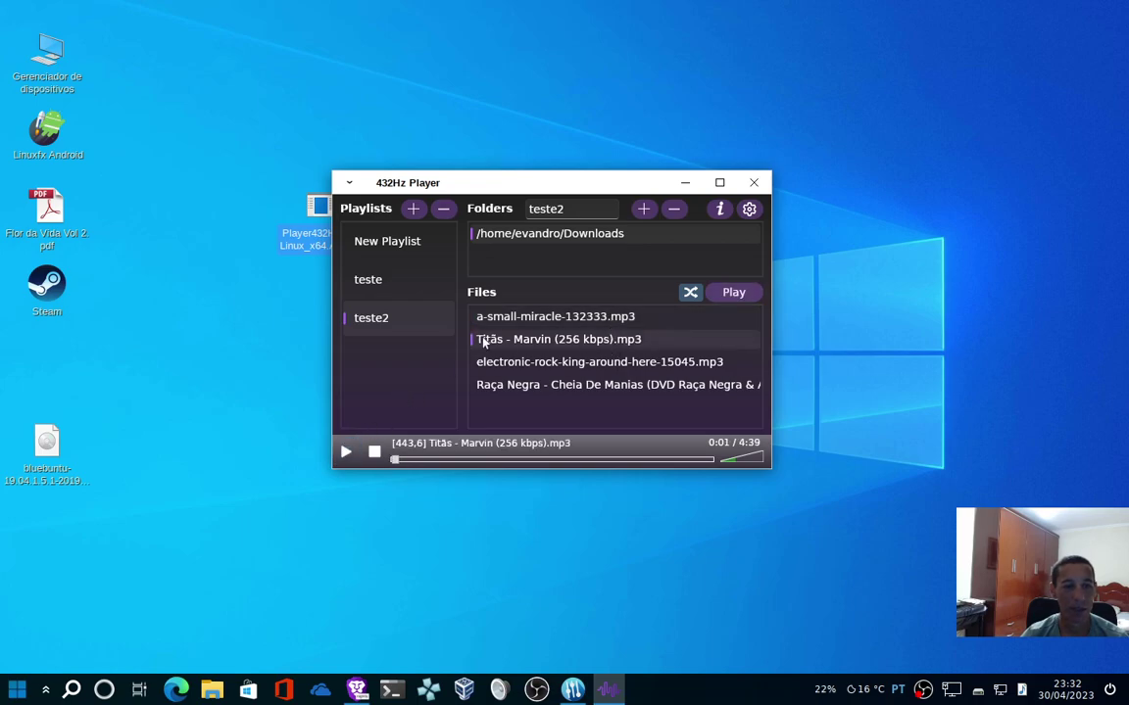
Check the pitch shift in the settings for "Titãs - Marvin (256 kbps).mp3", then for "Raça Negra - Cheia De Manias" after playing it briefly.
{"action": "left_click", "coordinate": [751, 210]}
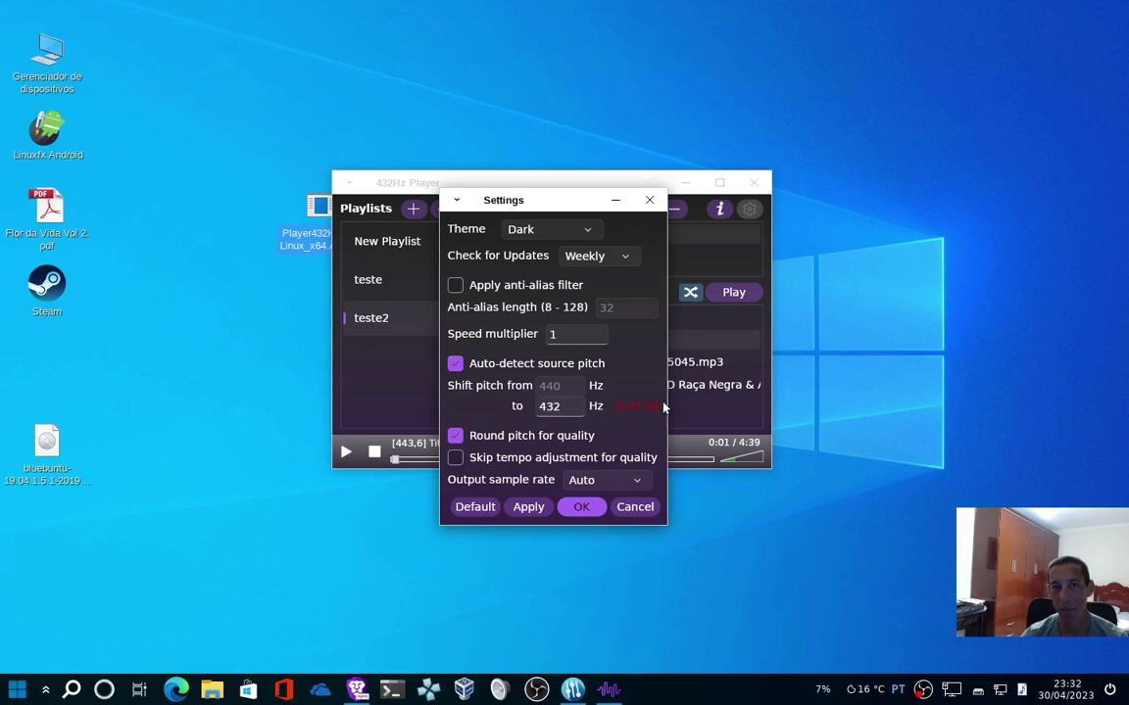
{"action": "left_click", "coordinate": [631, 512]}
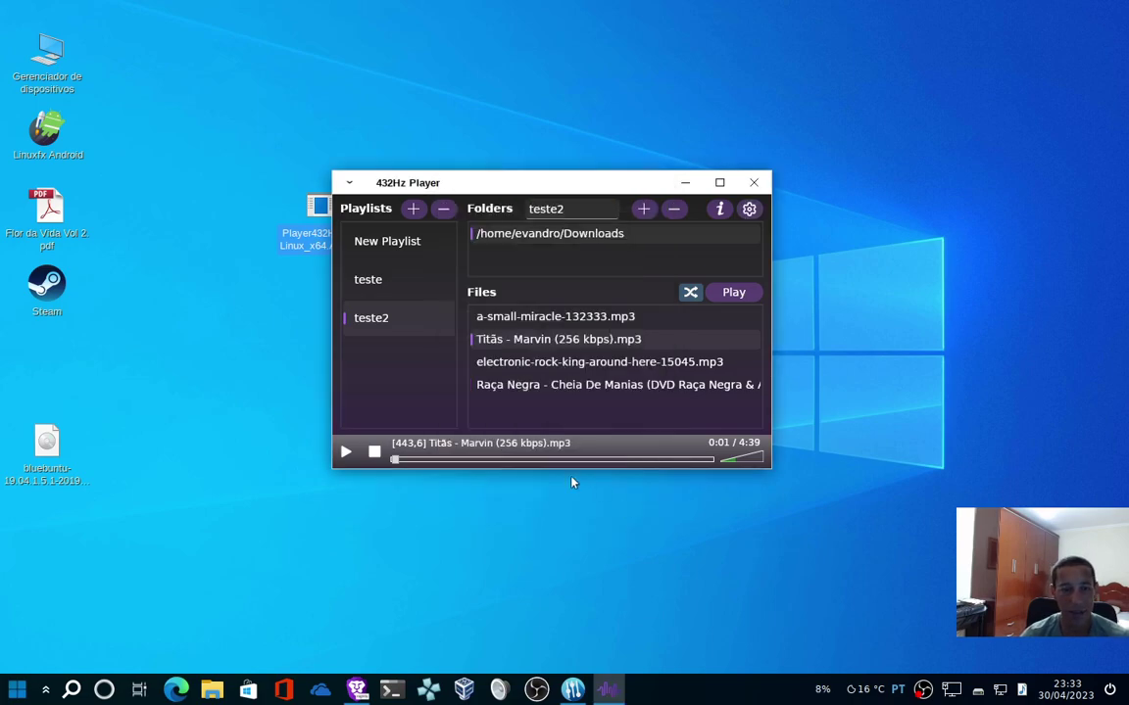
{"action": "left_click", "coordinate": [529, 384]}
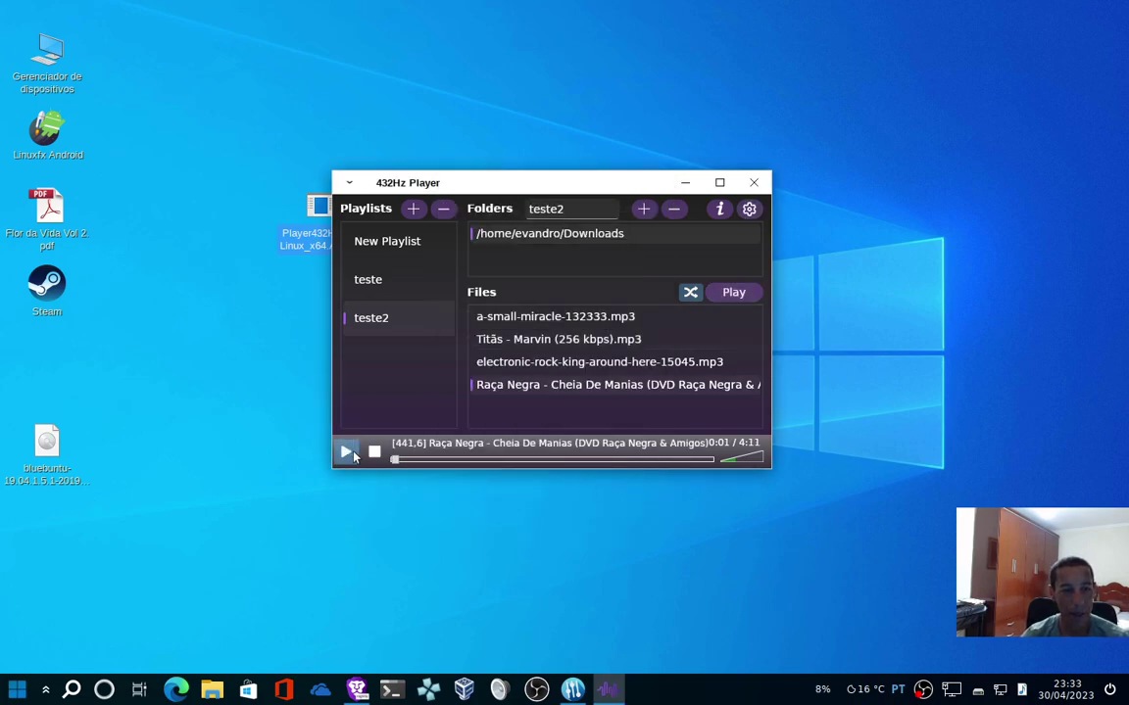
{"action": "left_click", "coordinate": [747, 210]}
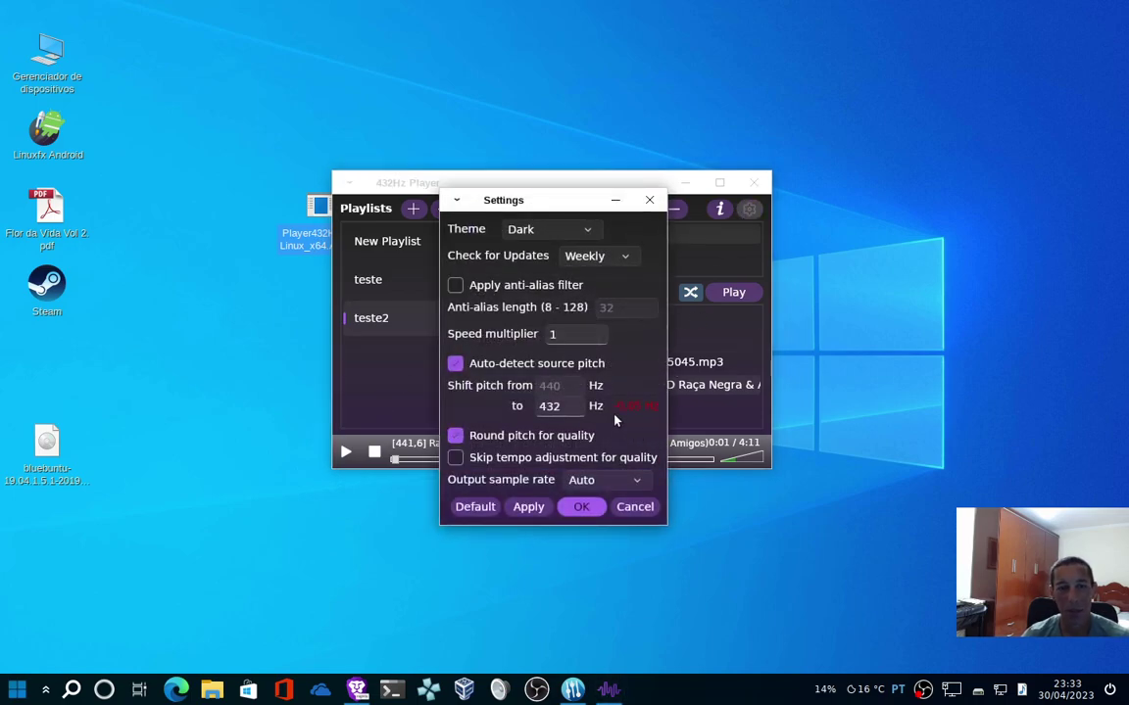
{"action": "left_click", "coordinate": [638, 507]}
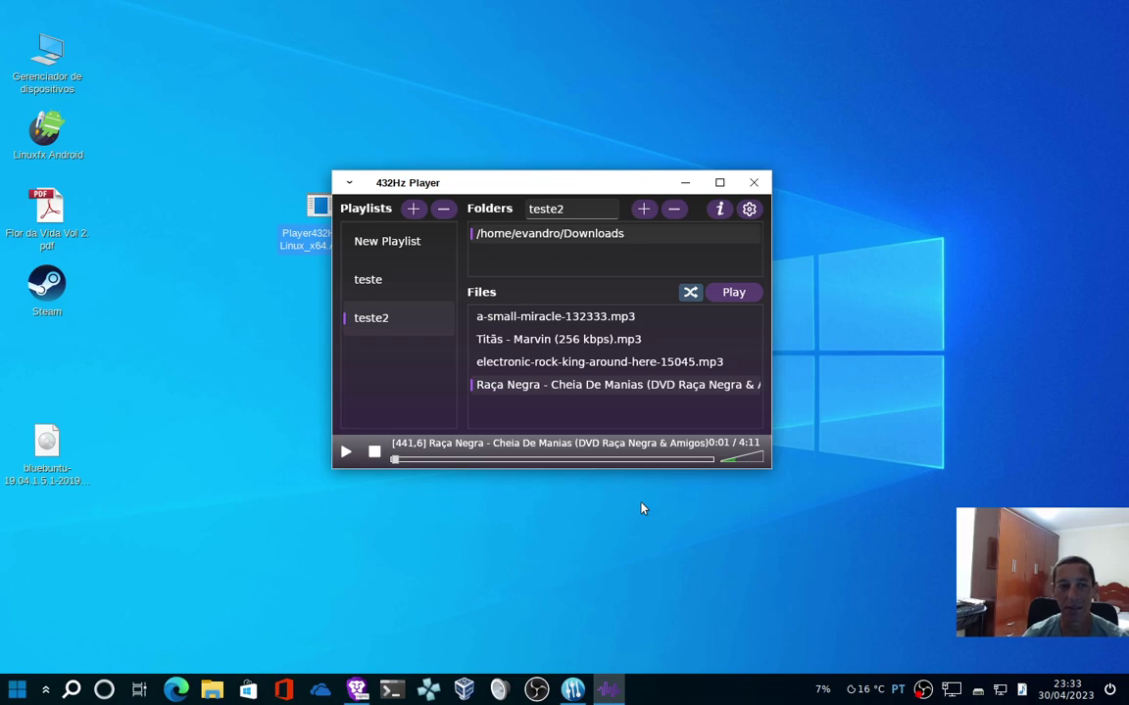
In New Playlist, briefly play "CRYSTAL SECRET - Sunrise.mp3" and "CRYSTAL SECRET - Unattainable Feeling.mp3", checking each one's pitch shift in the settings.
{"action": "left_click", "coordinate": [377, 240]}
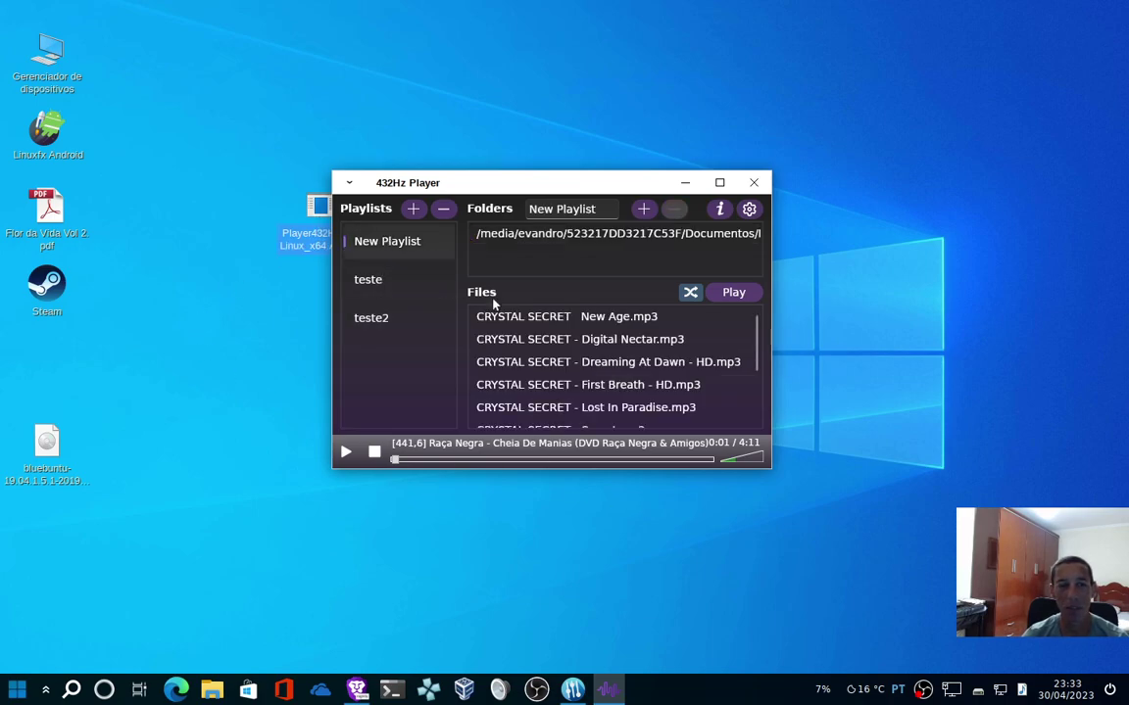
{"action": "scroll", "coordinate": [574, 393], "scroll_direction": "down", "scroll_amount": 3}
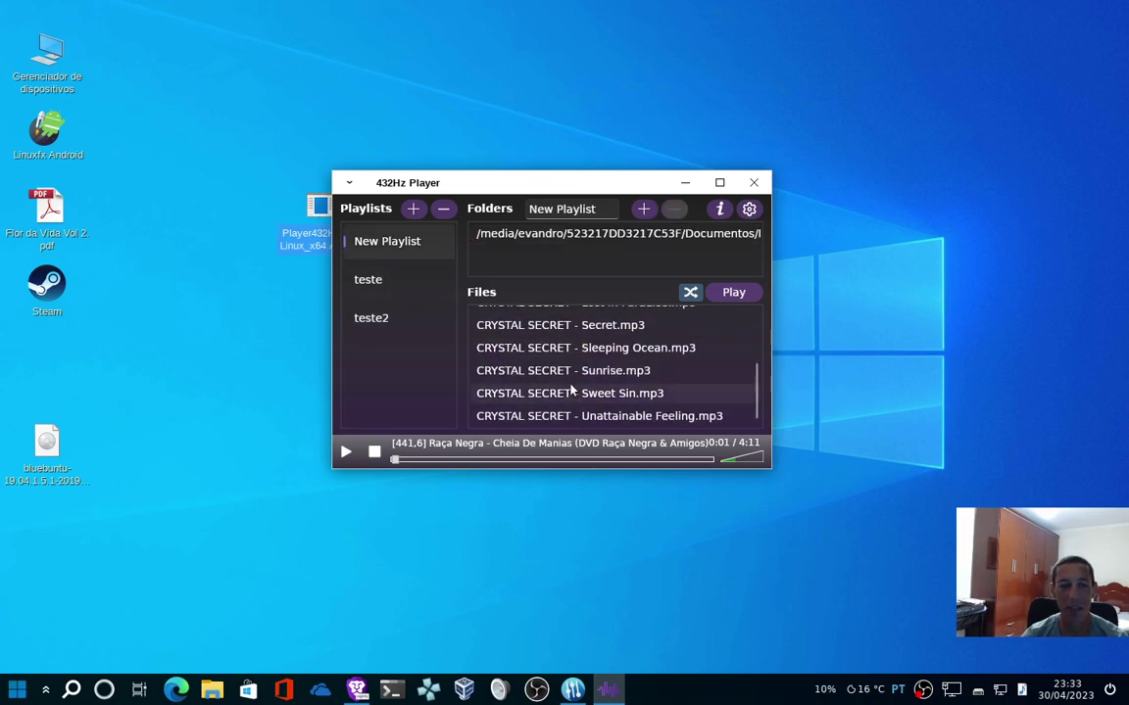
{"action": "double_click", "coordinate": [566, 370]}
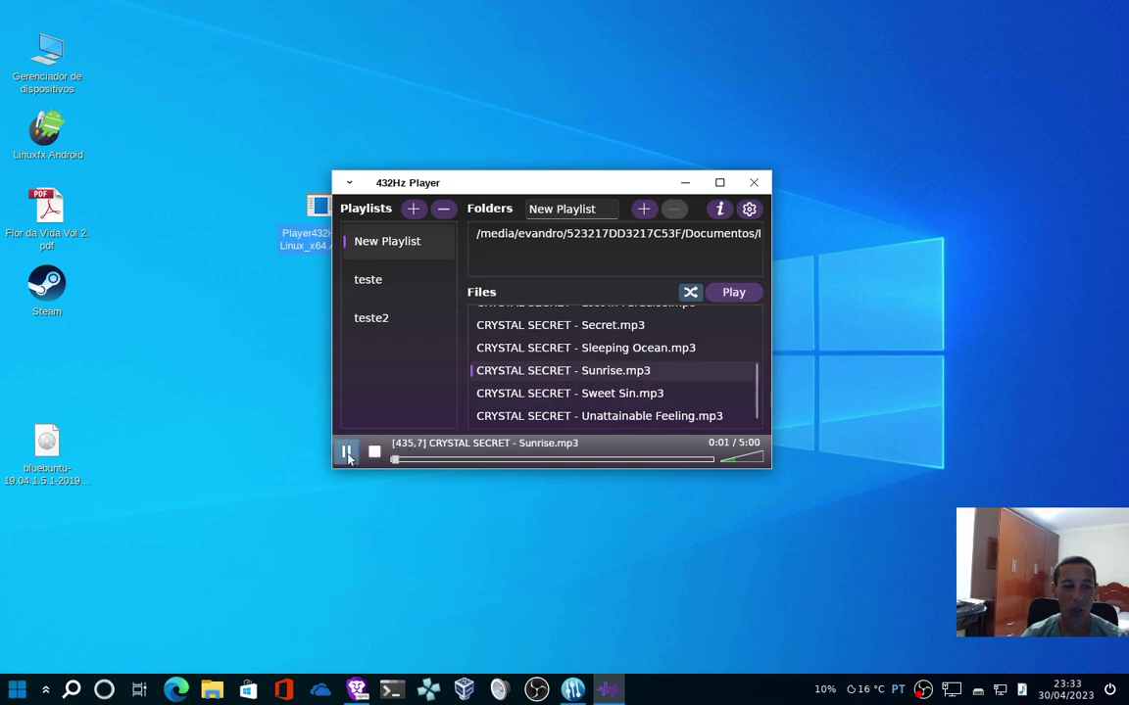
{"action": "left_click", "coordinate": [750, 211]}
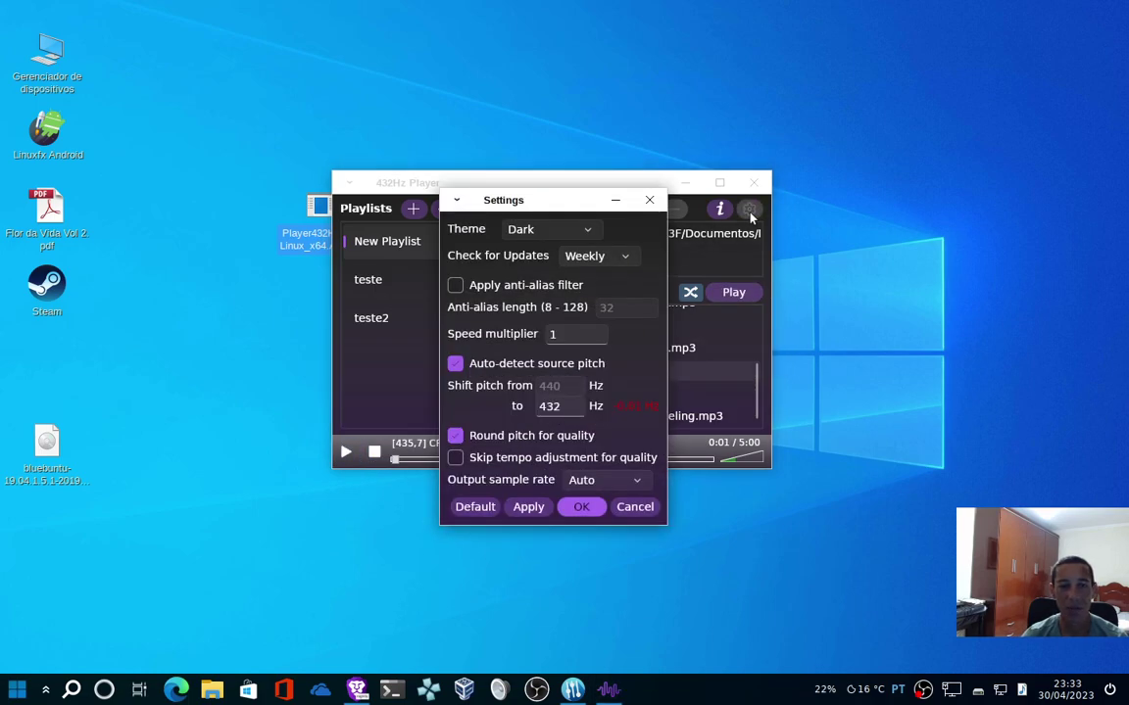
{"action": "left_click", "coordinate": [635, 507]}
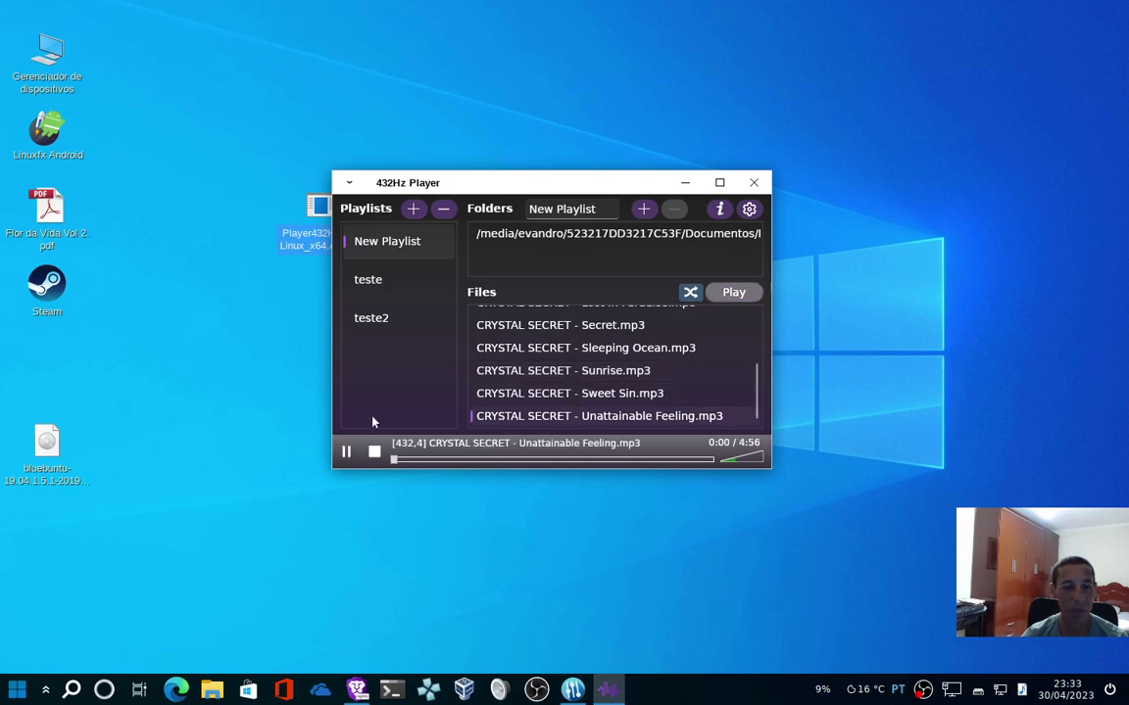
{"action": "left_click", "coordinate": [749, 210]}
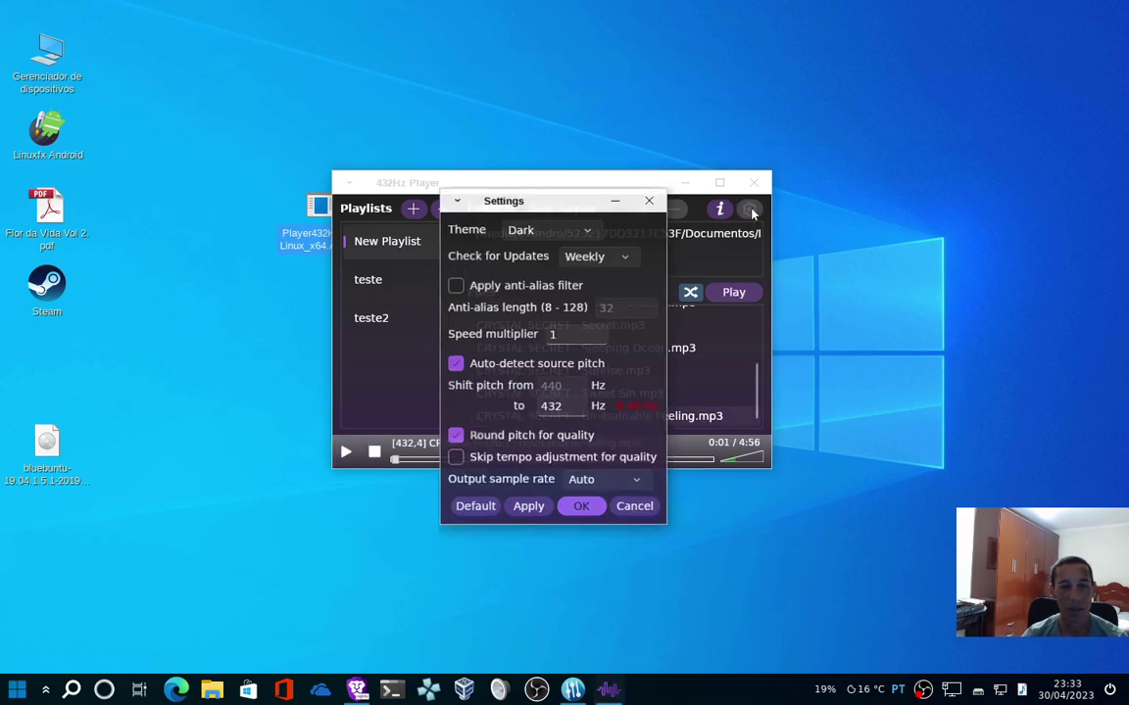
{"action": "left_click", "coordinate": [632, 507]}
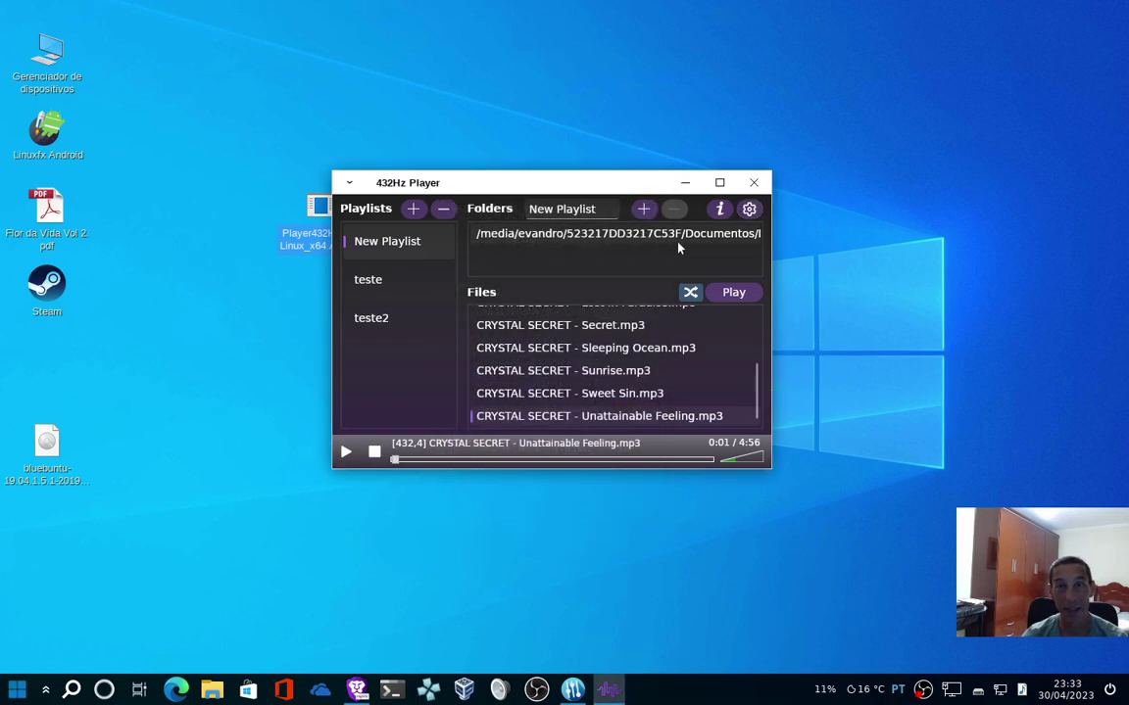
Play "CRYSTAL SECRET - Sweet Sin.mp3" briefly and pause it to check its detected pitch, then highlight "CRYSTAL SECRET - Unattainable Feeling.mp3".
{"action": "left_click", "coordinate": [552, 372]}
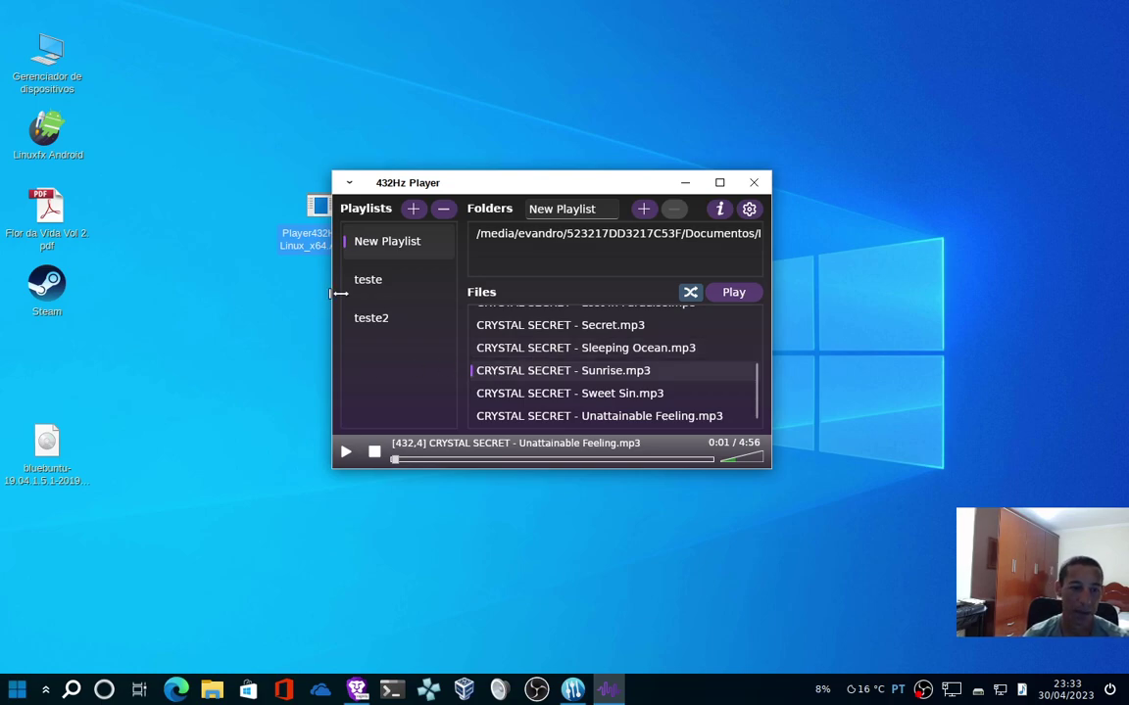
{"action": "left_click", "coordinate": [558, 394]}
{"action": "double_click", "coordinate": [558, 395]}
{"action": "left_click", "coordinate": [348, 453]}
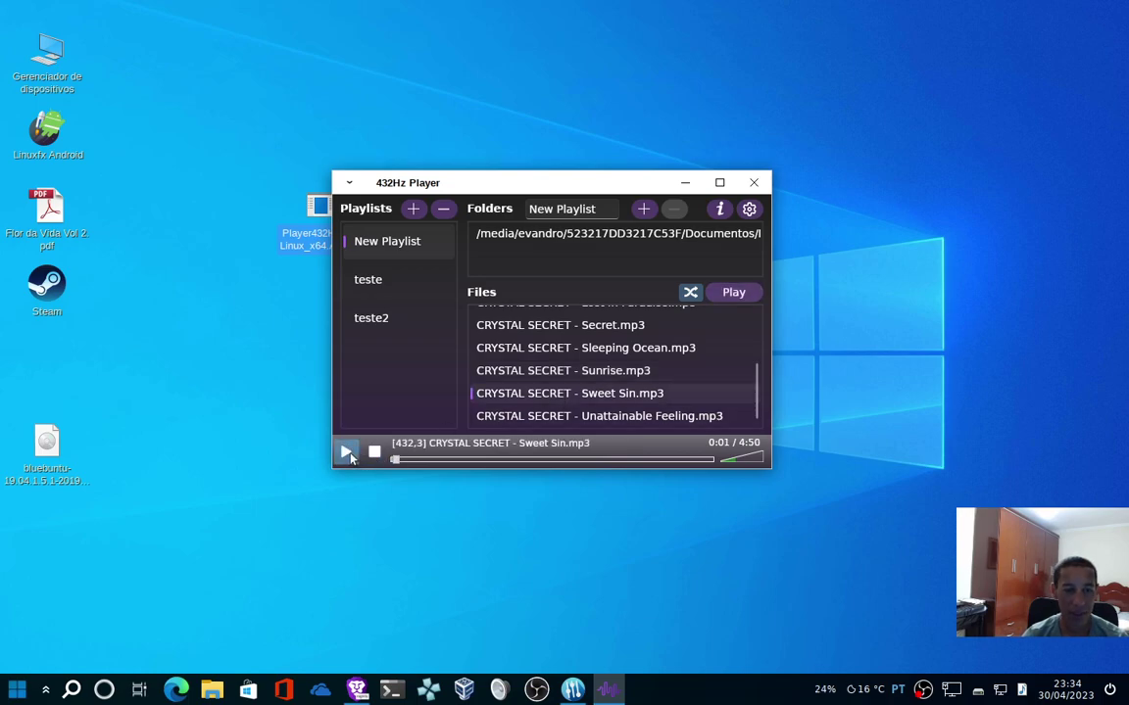
{"action": "left_click", "coordinate": [495, 422]}
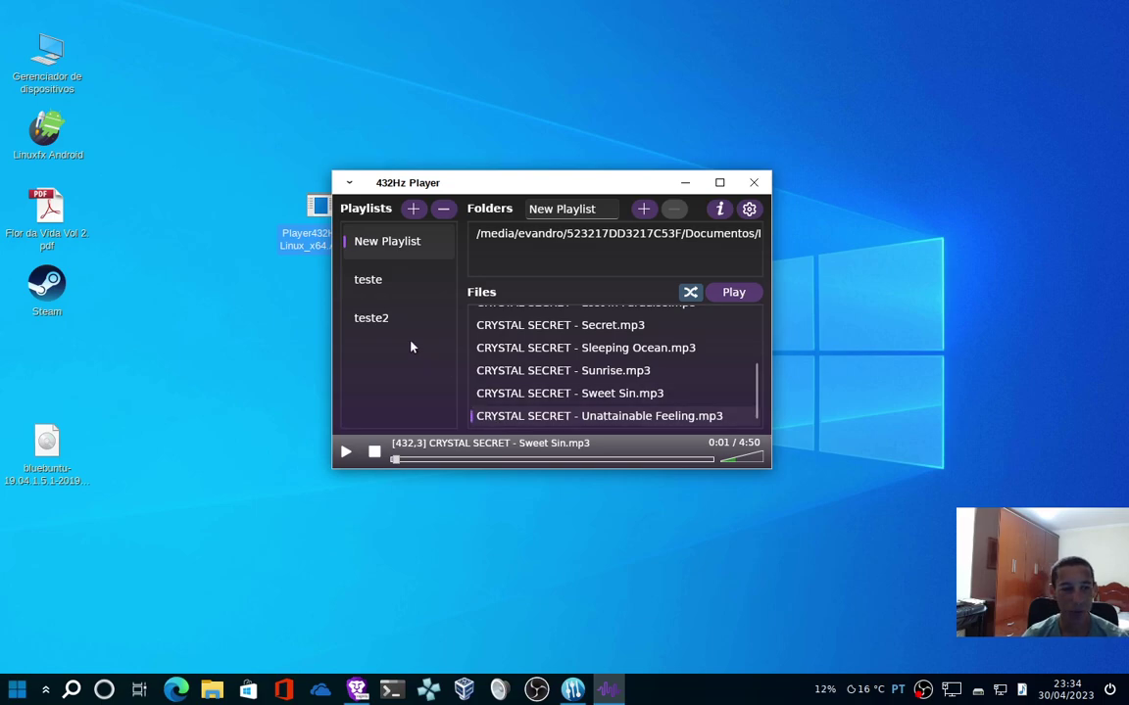
In teste2, briefly play "Titãs - Marvin (256 kbps).mp3", examine its pitch shift in the settings, and play and pause "Raça Negra - Cheia De Manias".
{"action": "left_click", "coordinate": [384, 323]}
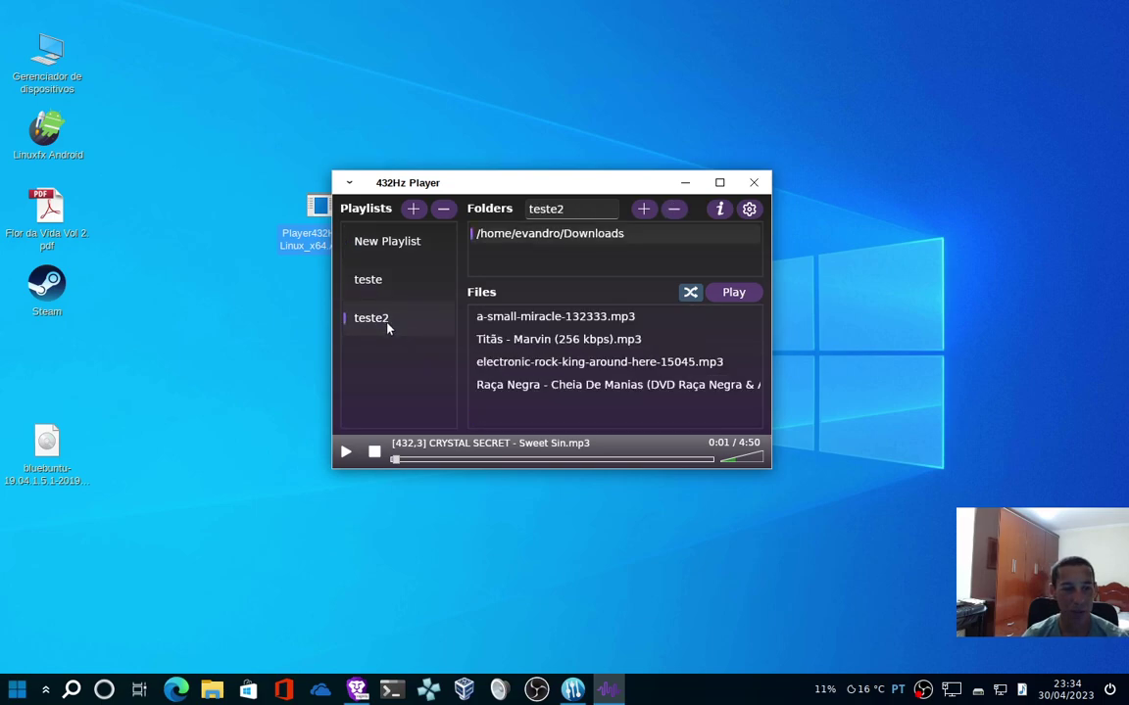
{"action": "double_click", "coordinate": [518, 343]}
{"action": "left_click", "coordinate": [345, 451]}
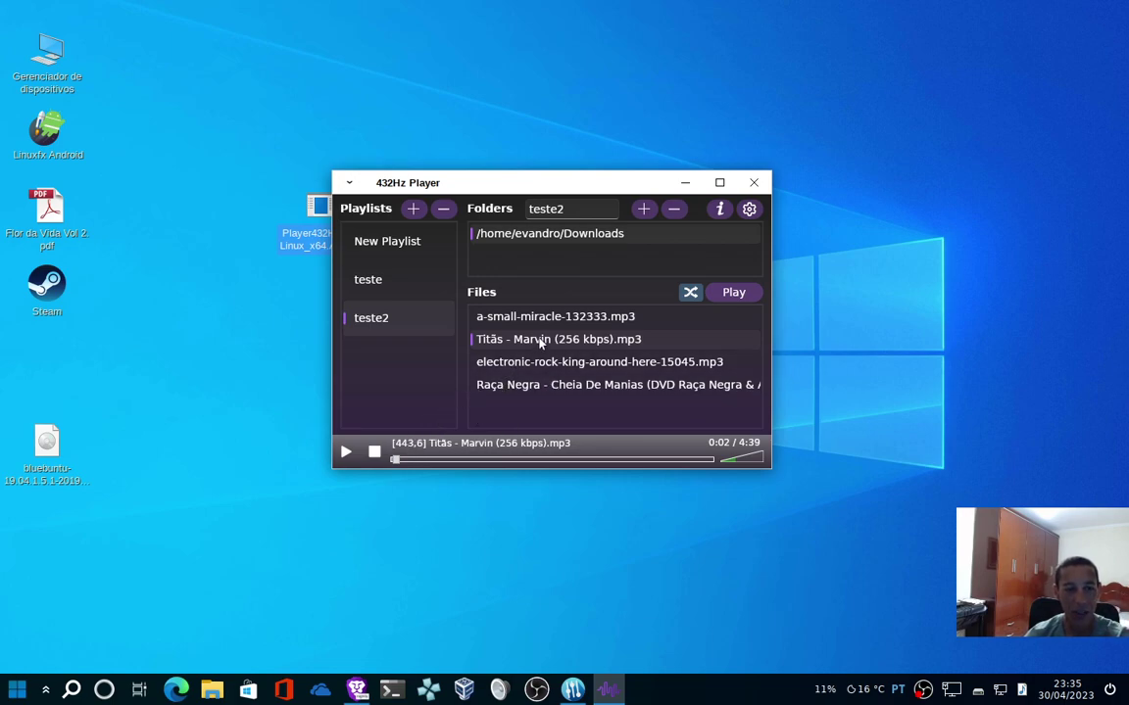
{"action": "left_click", "coordinate": [749, 209]}
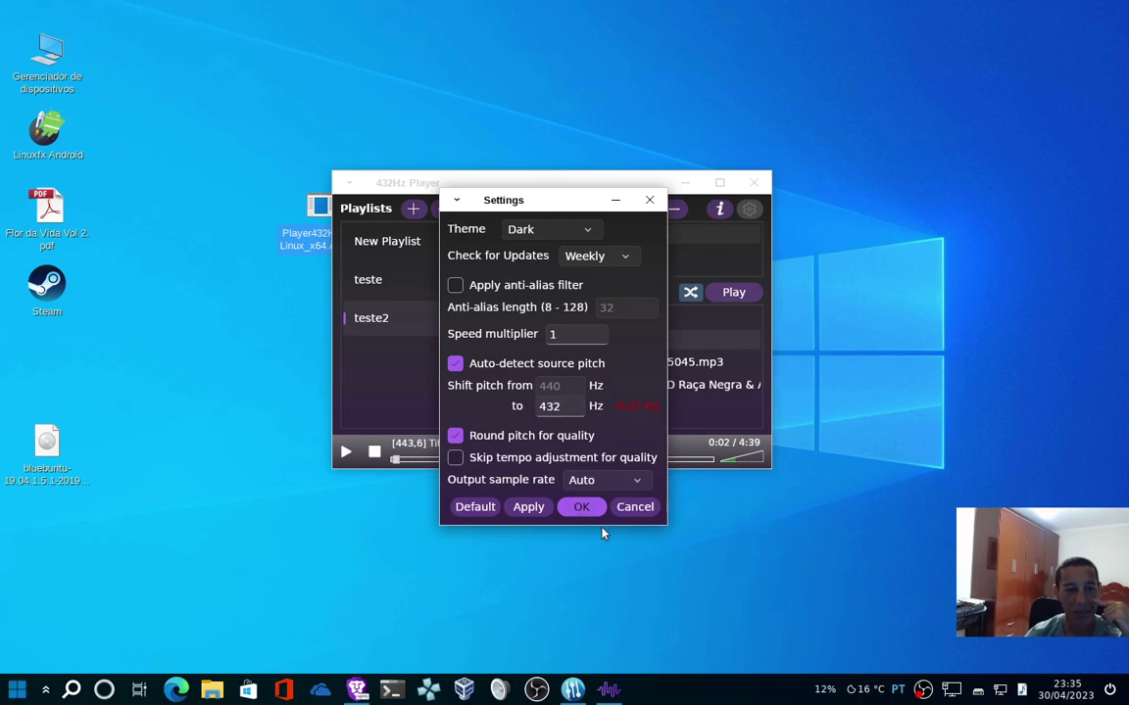
{"action": "left_click", "coordinate": [634, 507]}
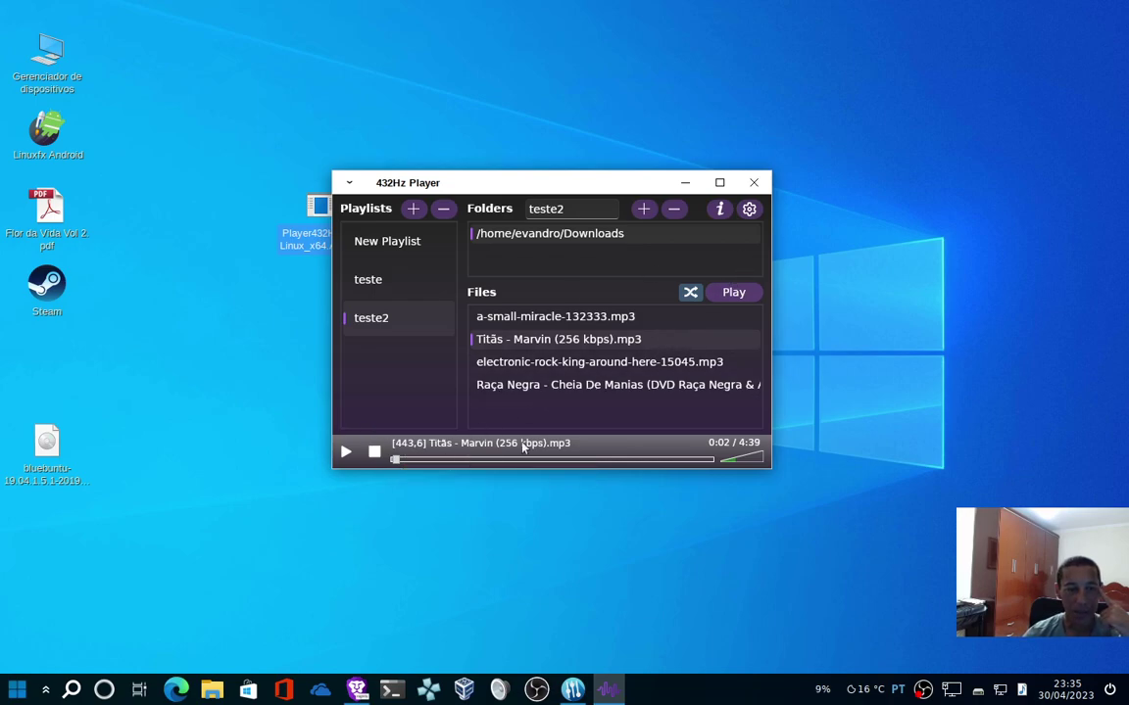
{"action": "left_click", "coordinate": [749, 209]}
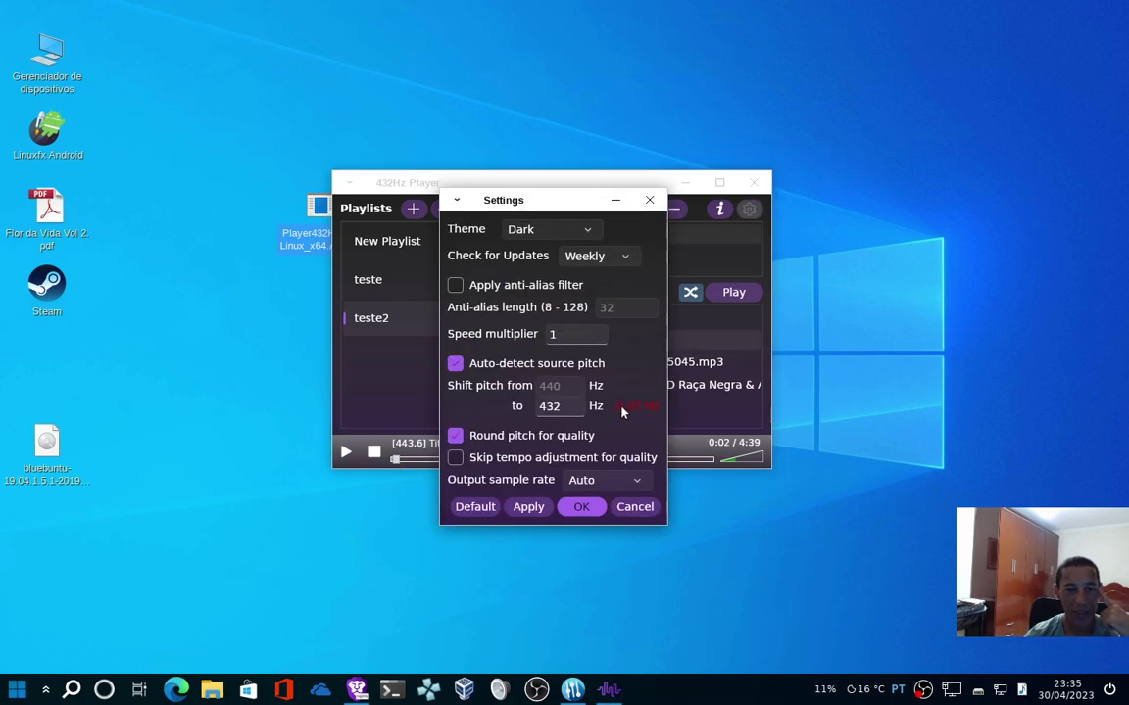
{"action": "left_click", "coordinate": [635, 507]}
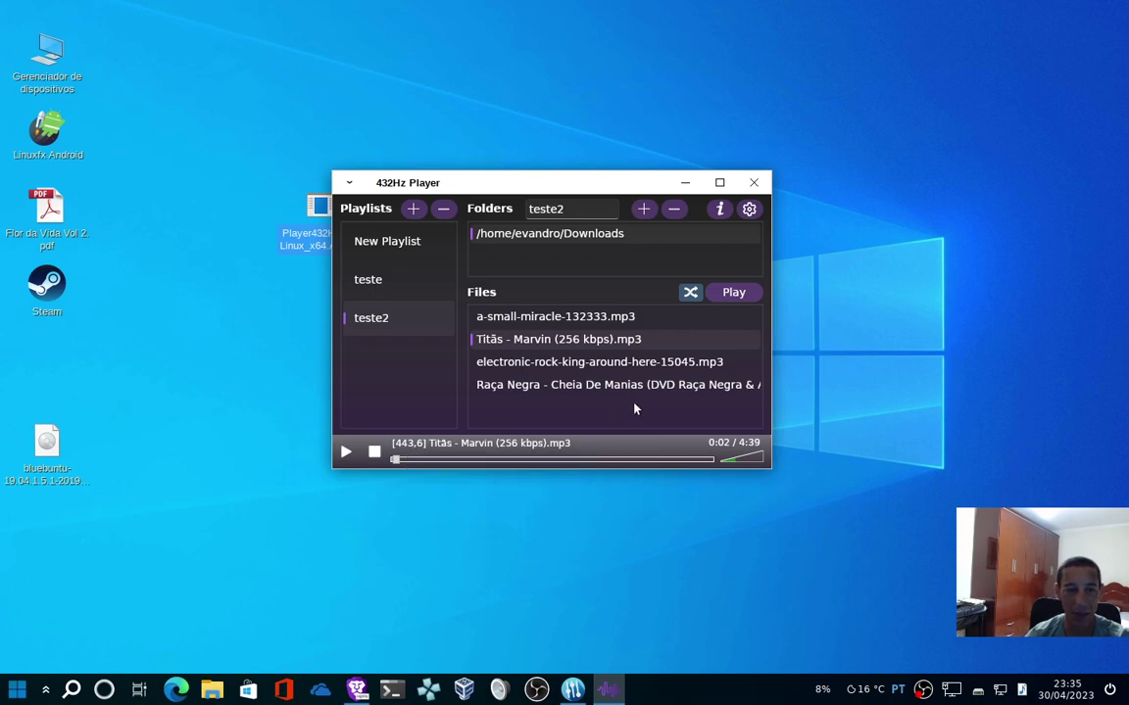
{"action": "double_click", "coordinate": [507, 385]}
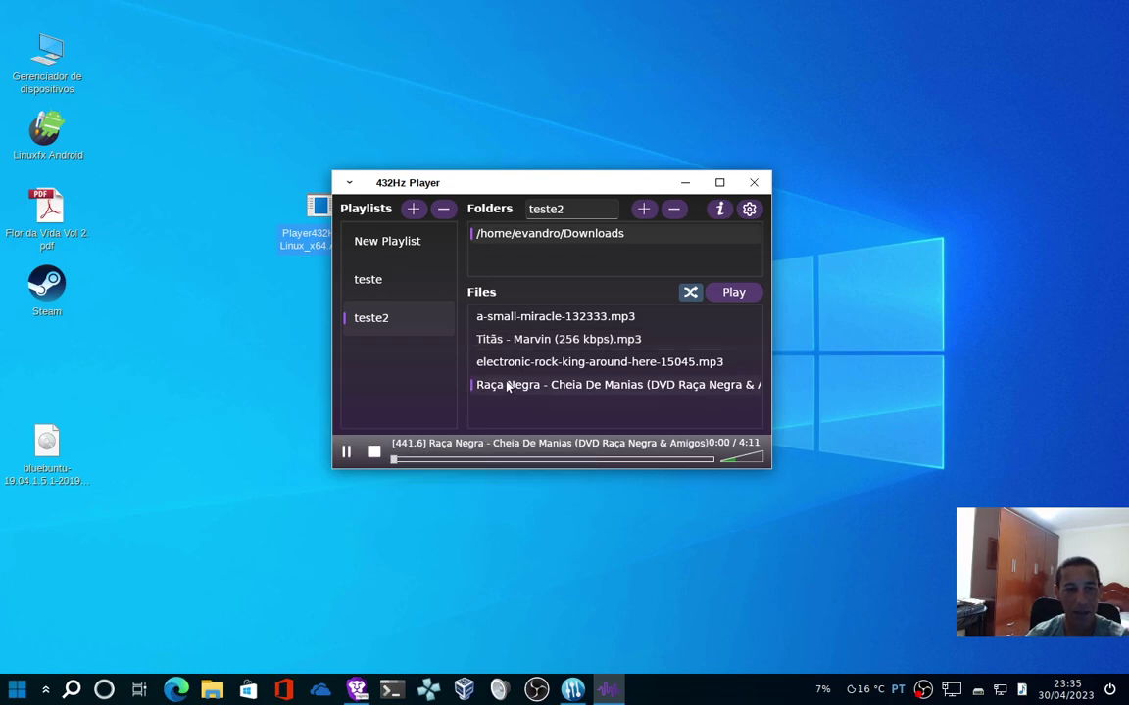
{"action": "left_click", "coordinate": [345, 453]}
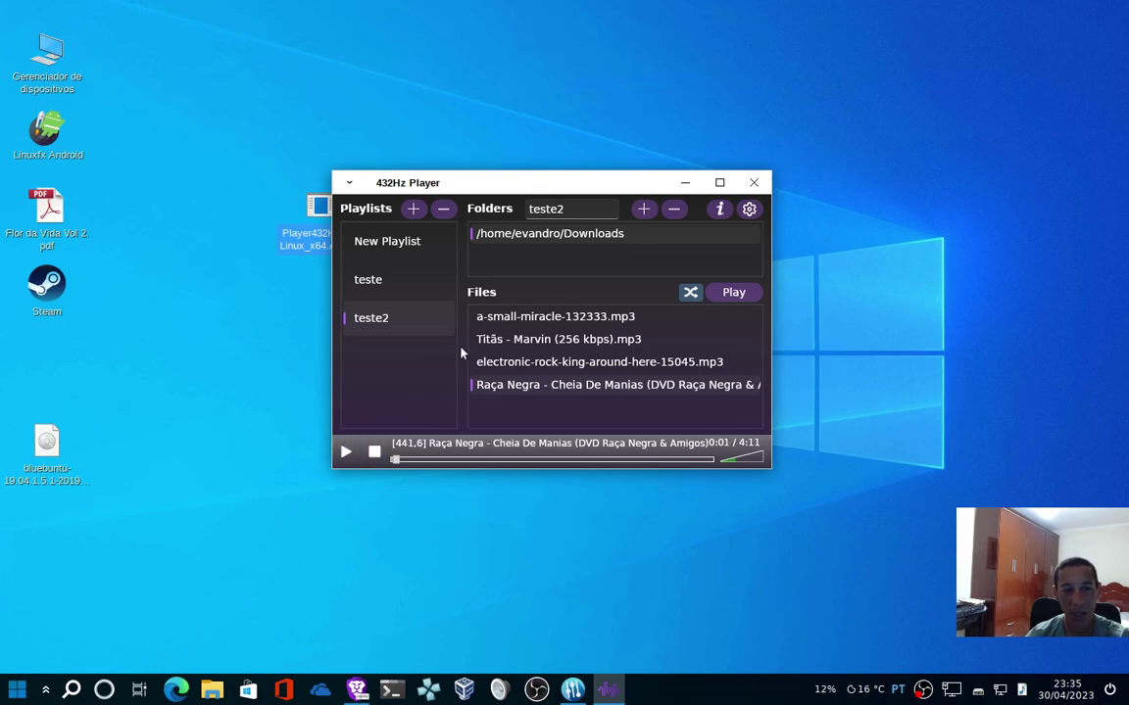
In the teste playlist, briefly play and pause "Disc 1 - 01 - Sultans of Swing.mp3" and "03.Going home (Theme from Local Hero).mp3" to check their detected pitch.
{"action": "left_click", "coordinate": [348, 279]}
{"action": "left_click", "coordinate": [558, 319]}
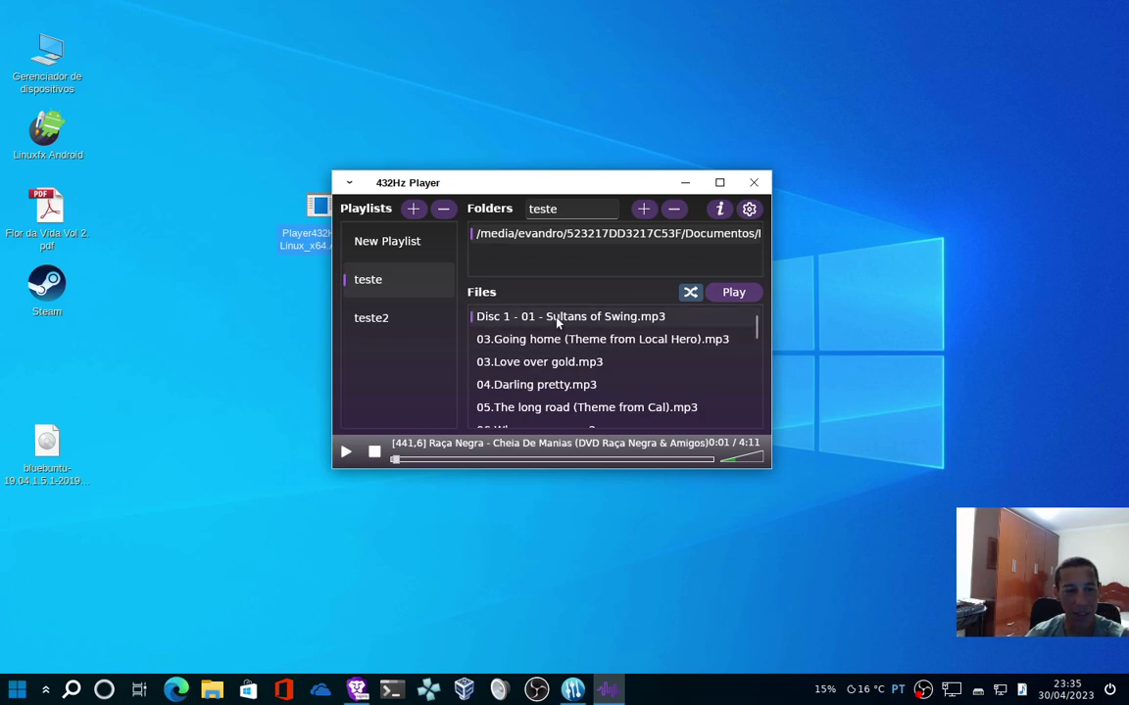
{"action": "double_click", "coordinate": [557, 319]}
{"action": "left_click", "coordinate": [347, 451]}
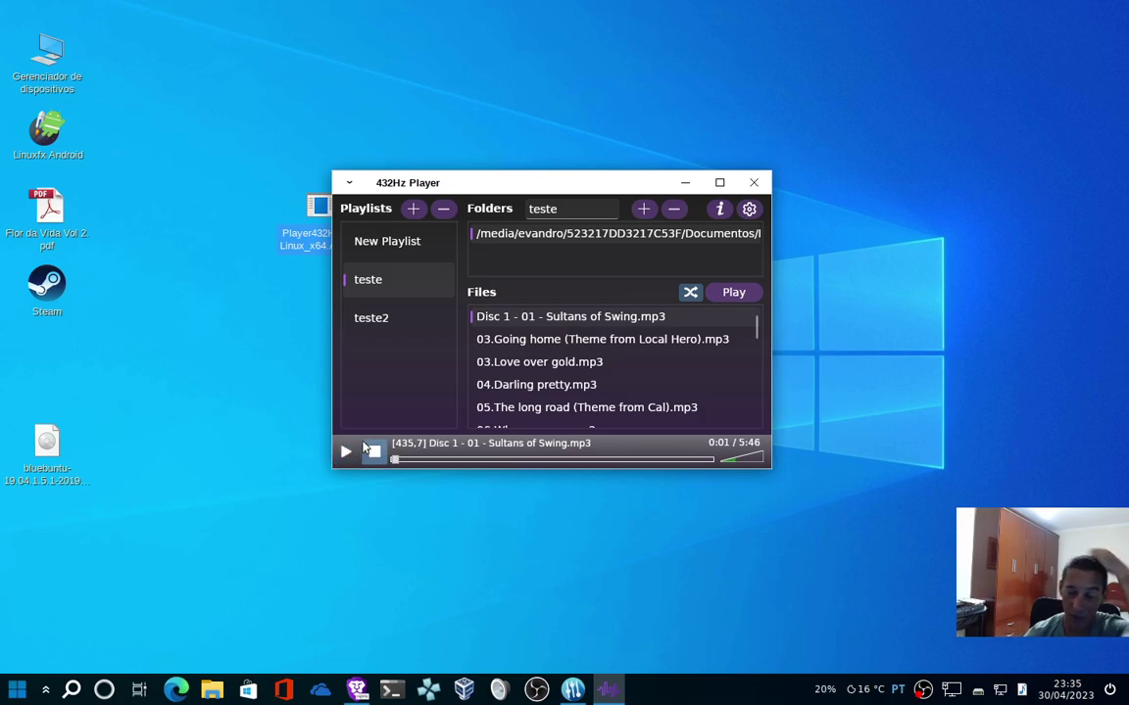
{"action": "double_click", "coordinate": [516, 343]}
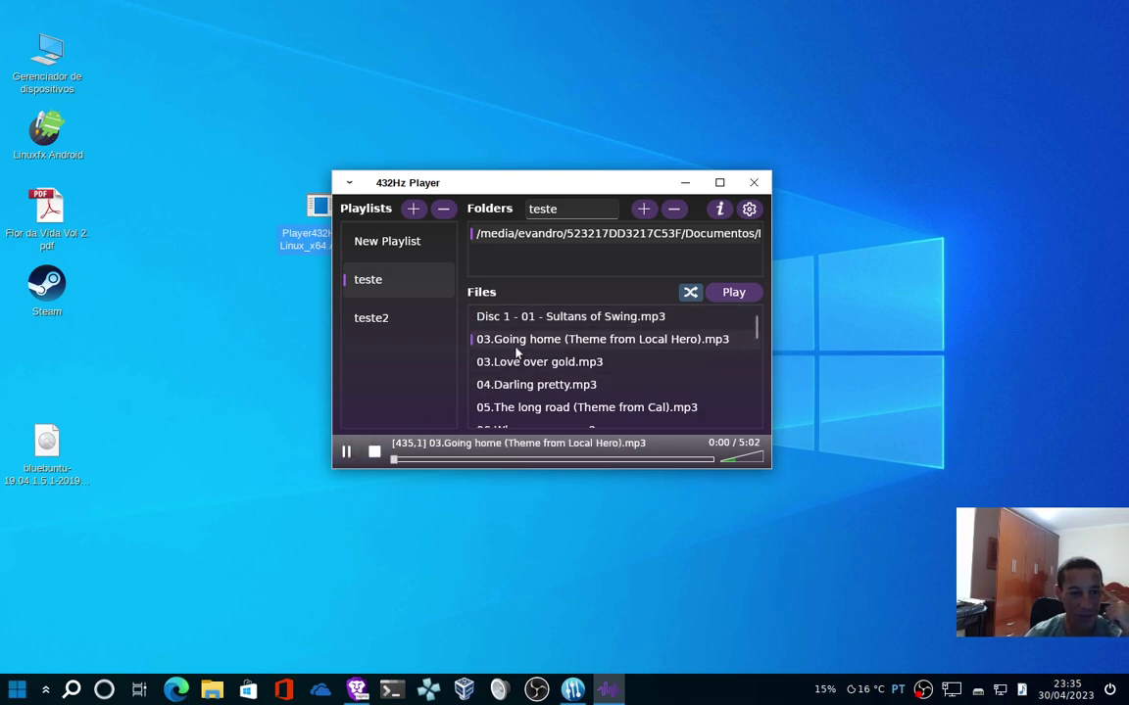
{"action": "left_click", "coordinate": [348, 451]}
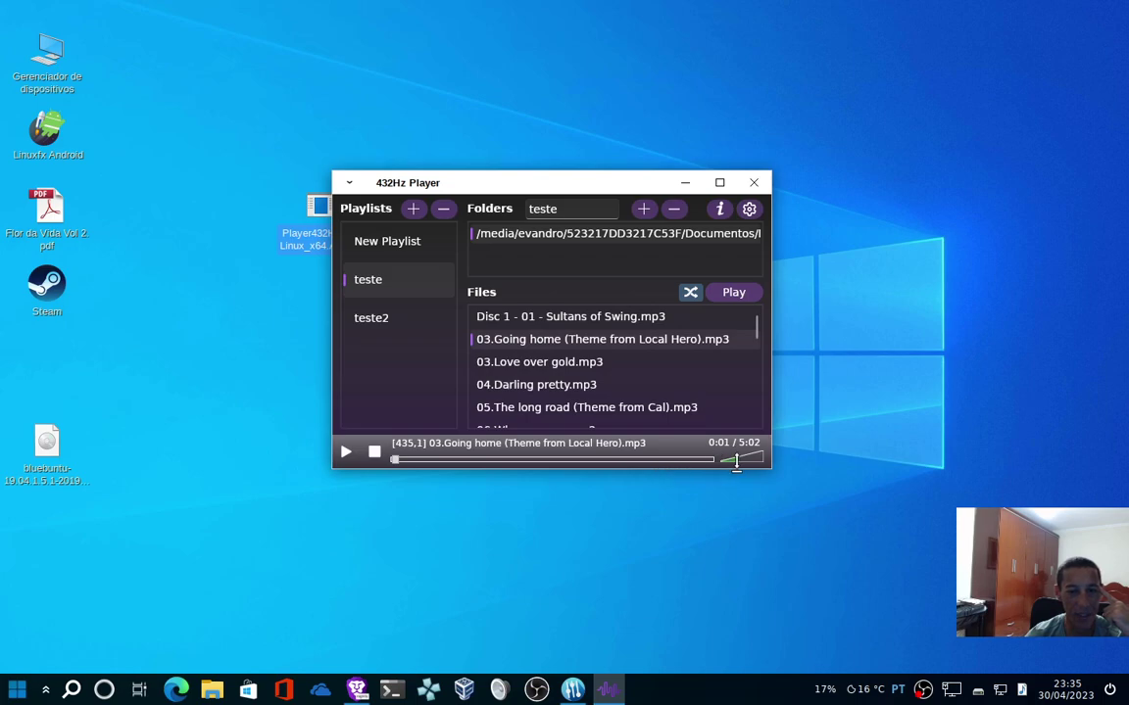
Play each teste track in turn from "03.Love over gold.mp3" to "07.So far away.mp3" to compare their detected pitch.
{"action": "double_click", "coordinate": [507, 364]}
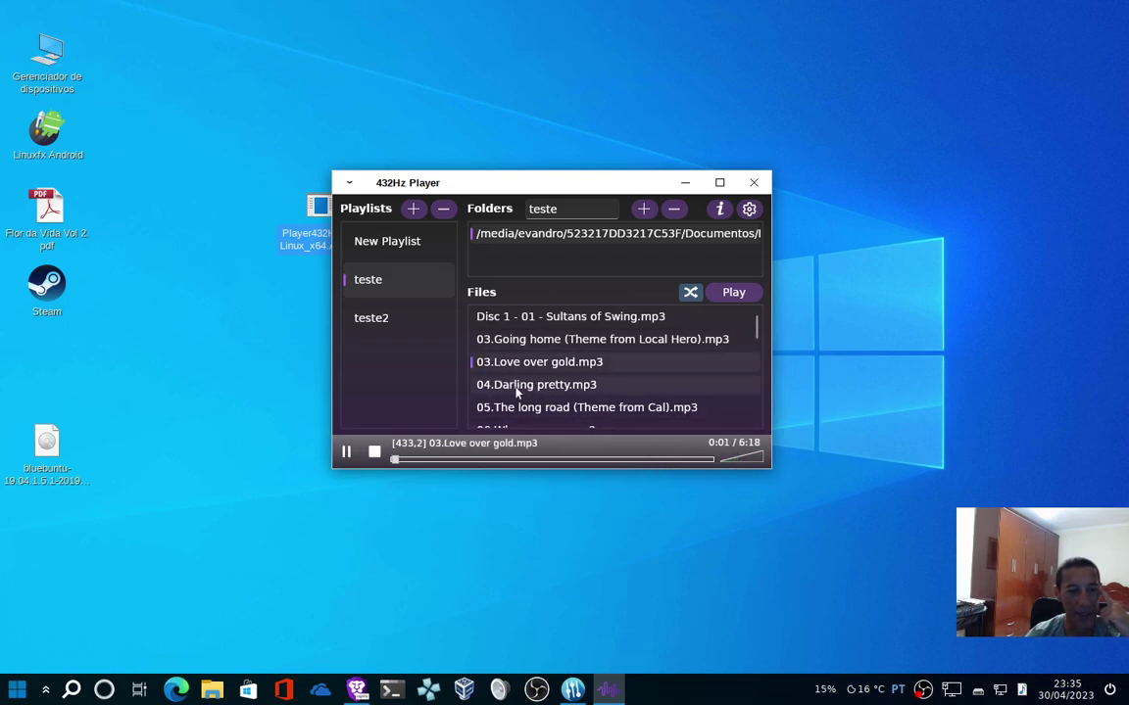
{"action": "double_click", "coordinate": [516, 387]}
{"action": "double_click", "coordinate": [534, 412]}
{"action": "scroll", "coordinate": [537, 415], "scroll_direction": "down", "scroll_amount": 3}
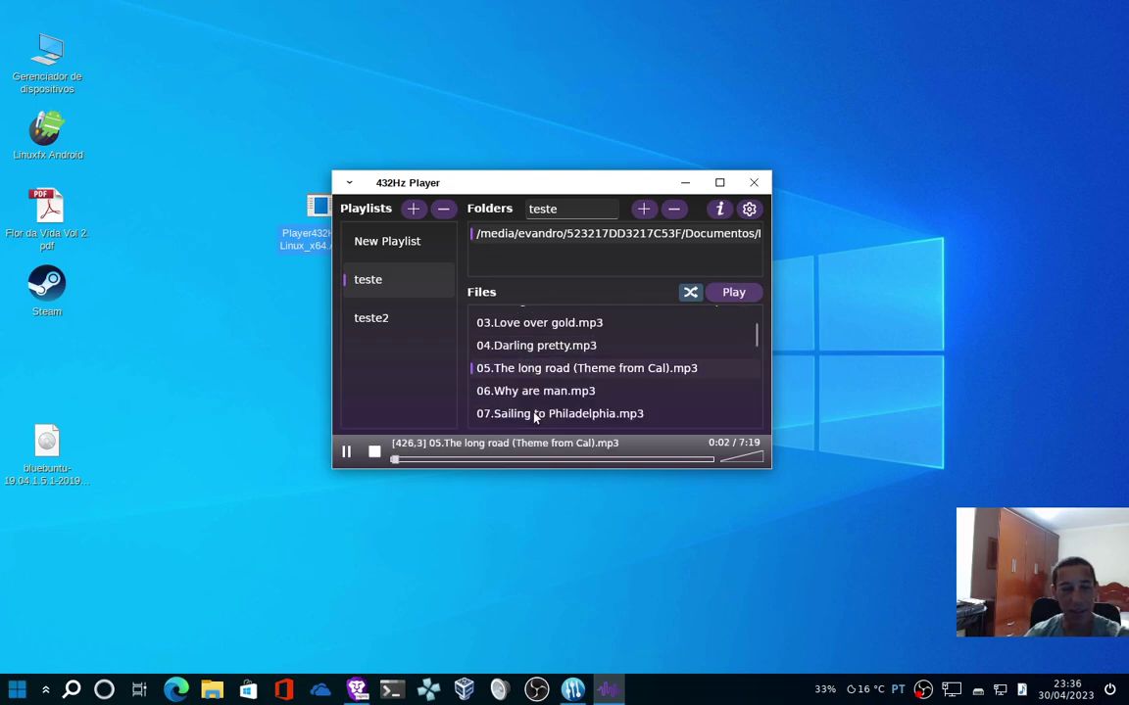
{"action": "scroll", "coordinate": [537, 336], "scroll_direction": "up", "scroll_amount": 1}
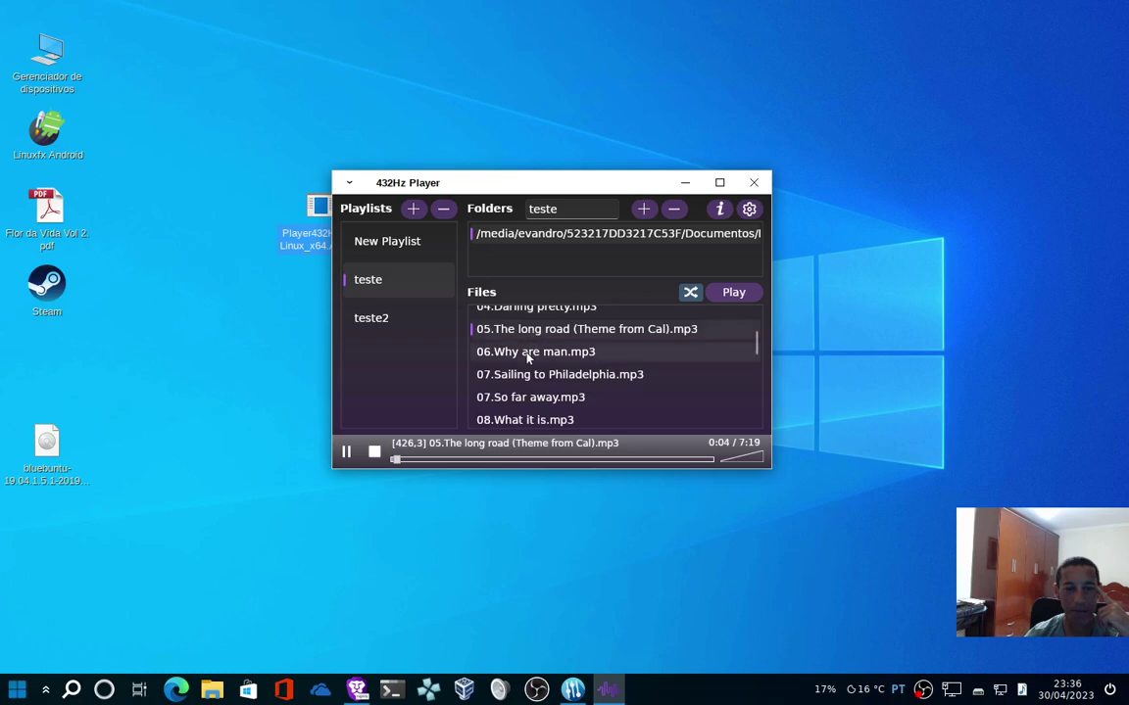
{"action": "double_click", "coordinate": [529, 355]}
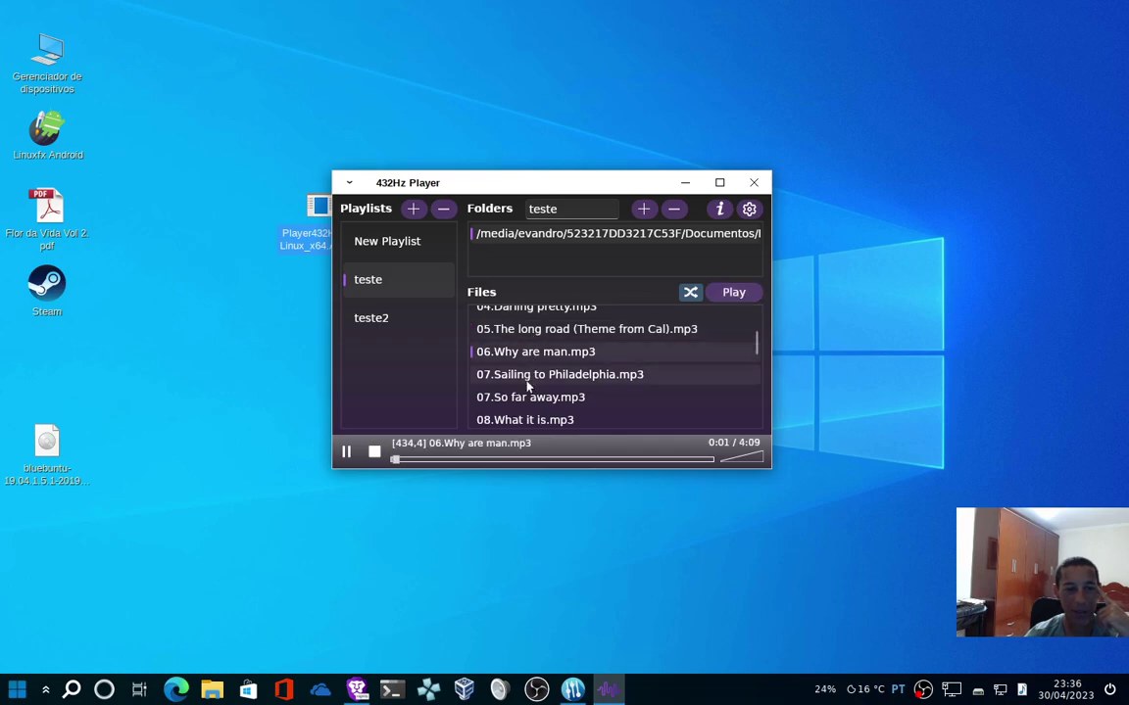
{"action": "double_click", "coordinate": [534, 382]}
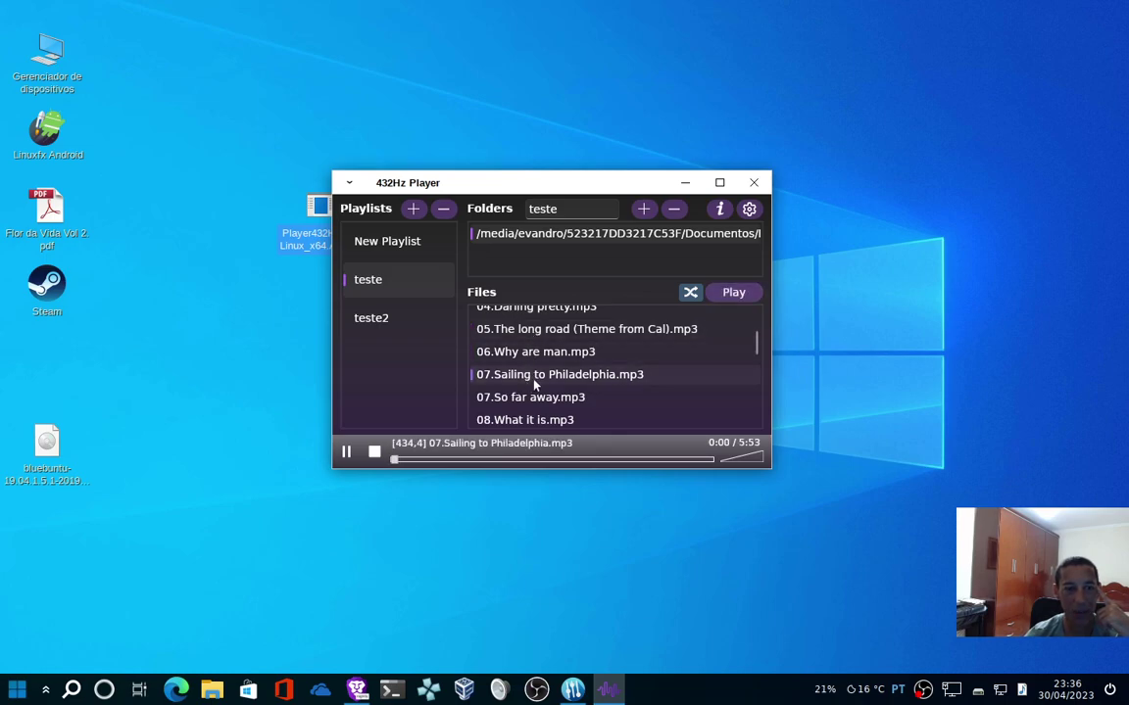
{"action": "double_click", "coordinate": [537, 398]}
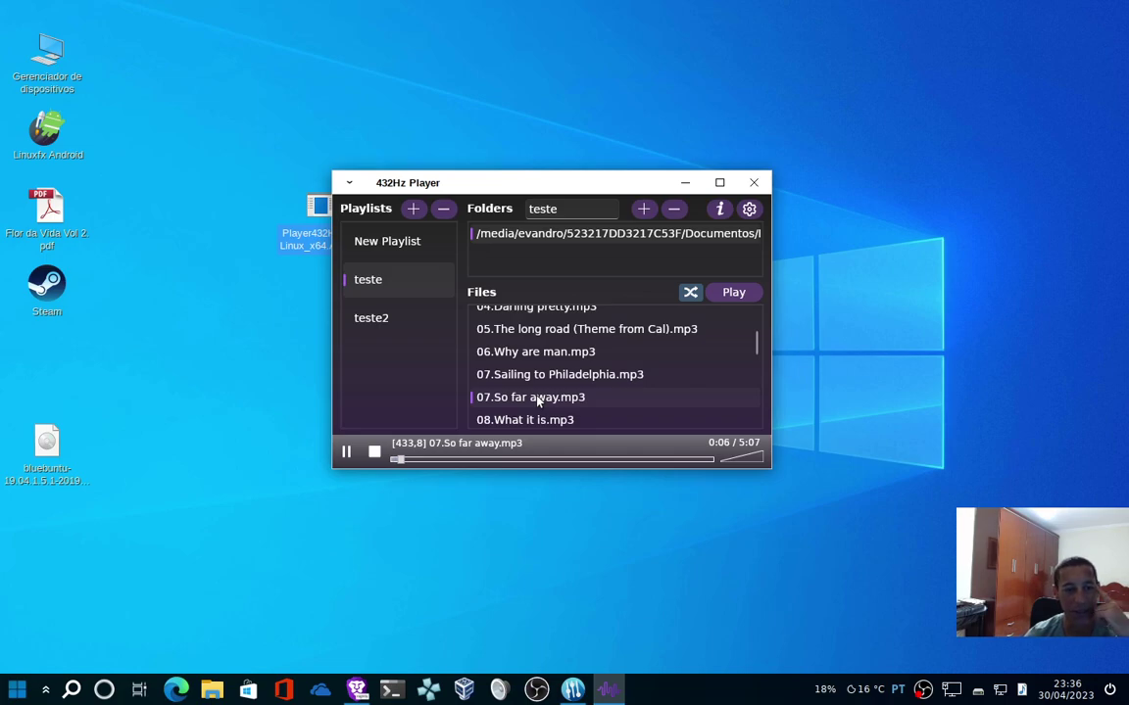
Sample more teste tracks from "08.What it is.mp3" to "Disc 1 - 11 - Money for Nothing.mp3", including "Private Investigations", to compare their detected pitch.
{"action": "scroll", "coordinate": [537, 400], "scroll_direction": "down", "scroll_amount": 1}
{"action": "double_click", "coordinate": [540, 381]}
{"action": "left_click", "coordinate": [546, 411]}
{"action": "double_click", "coordinate": [546, 412]}
{"action": "scroll", "coordinate": [546, 413], "scroll_direction": "down", "scroll_amount": 3}
{"action": "double_click", "coordinate": [546, 411]}
{"action": "scroll", "coordinate": [547, 412], "scroll_direction": "down", "scroll_amount": 3}
{"action": "double_click", "coordinate": [546, 395]}
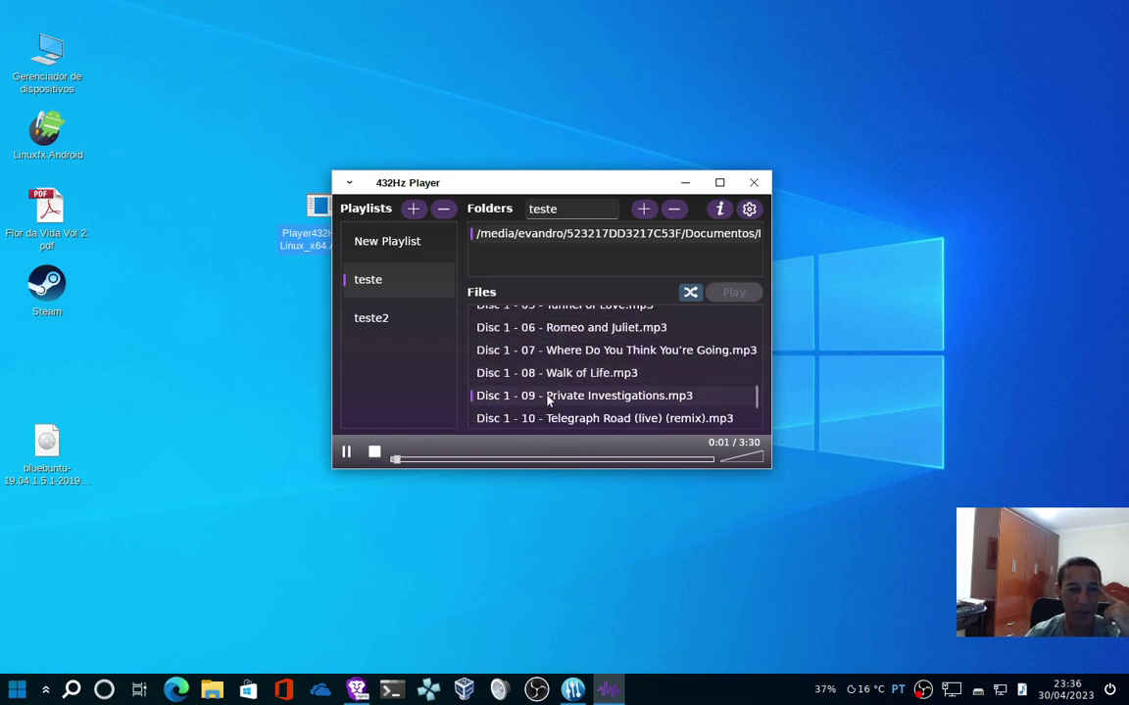
{"action": "scroll", "coordinate": [546, 395], "scroll_direction": "down", "scroll_amount": 2}
{"action": "double_click", "coordinate": [547, 395]}
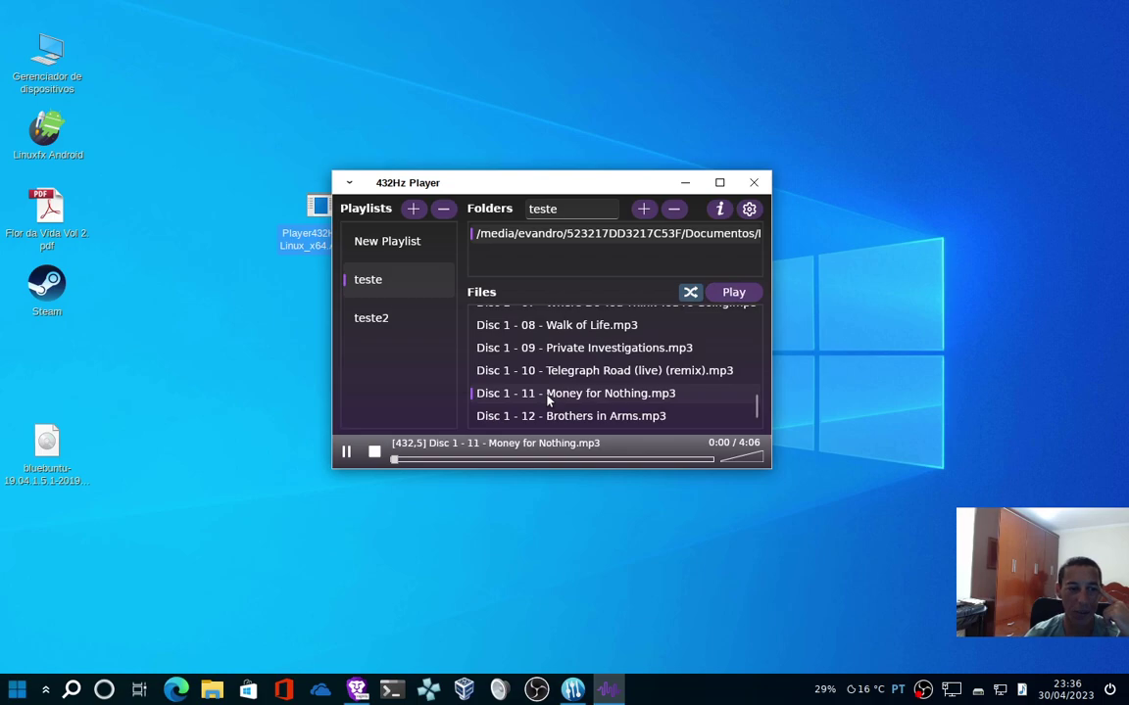
Play "Disc 1 - 12 - Brothers in Arms.mp3", and sample New Playlist's CRYSTAL SECRET tracks from "Secret" to "Sweet Sin", replaying "Sunrise", to compare their detected pitch.
{"action": "double_click", "coordinate": [510, 415]}
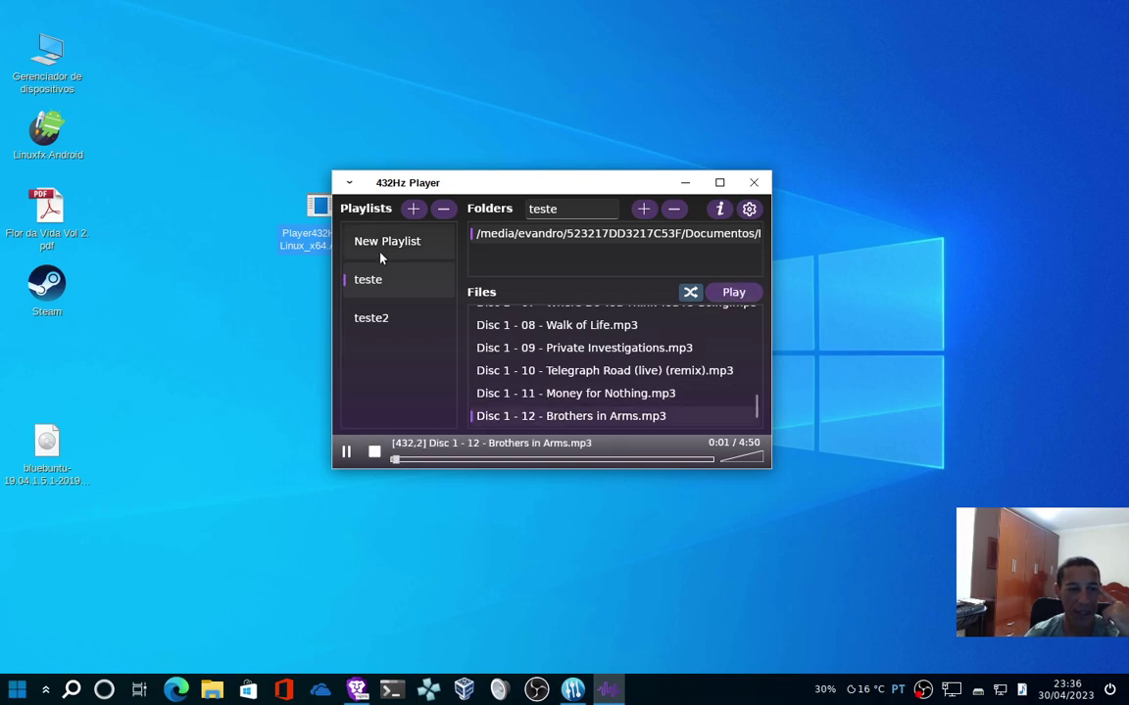
{"action": "left_click", "coordinate": [354, 240]}
{"action": "double_click", "coordinate": [521, 327]}
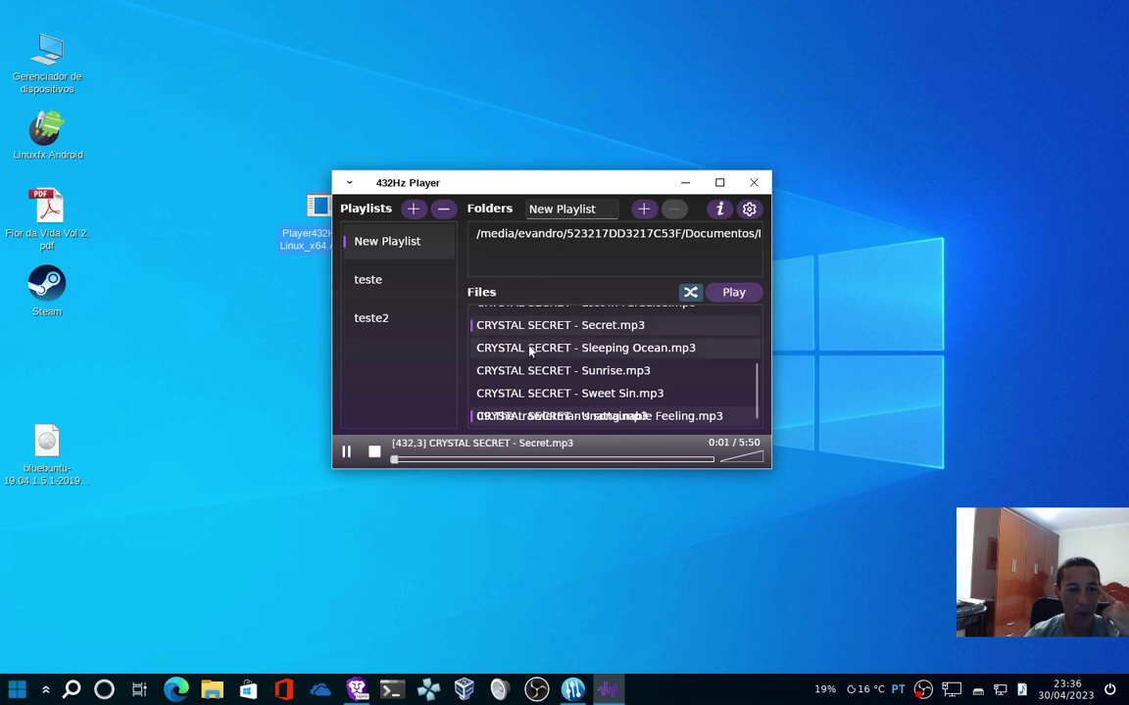
{"action": "double_click", "coordinate": [525, 349]}
{"action": "double_click", "coordinate": [529, 373]}
{"action": "double_click", "coordinate": [537, 394]}
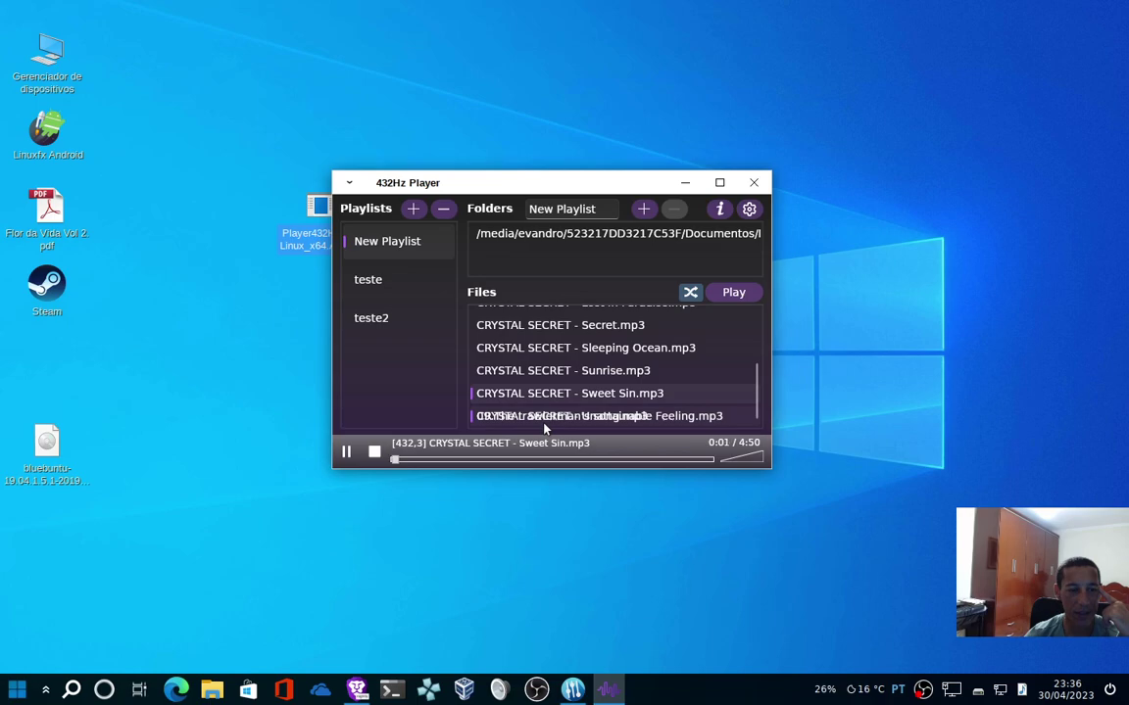
{"action": "double_click", "coordinate": [539, 372]}
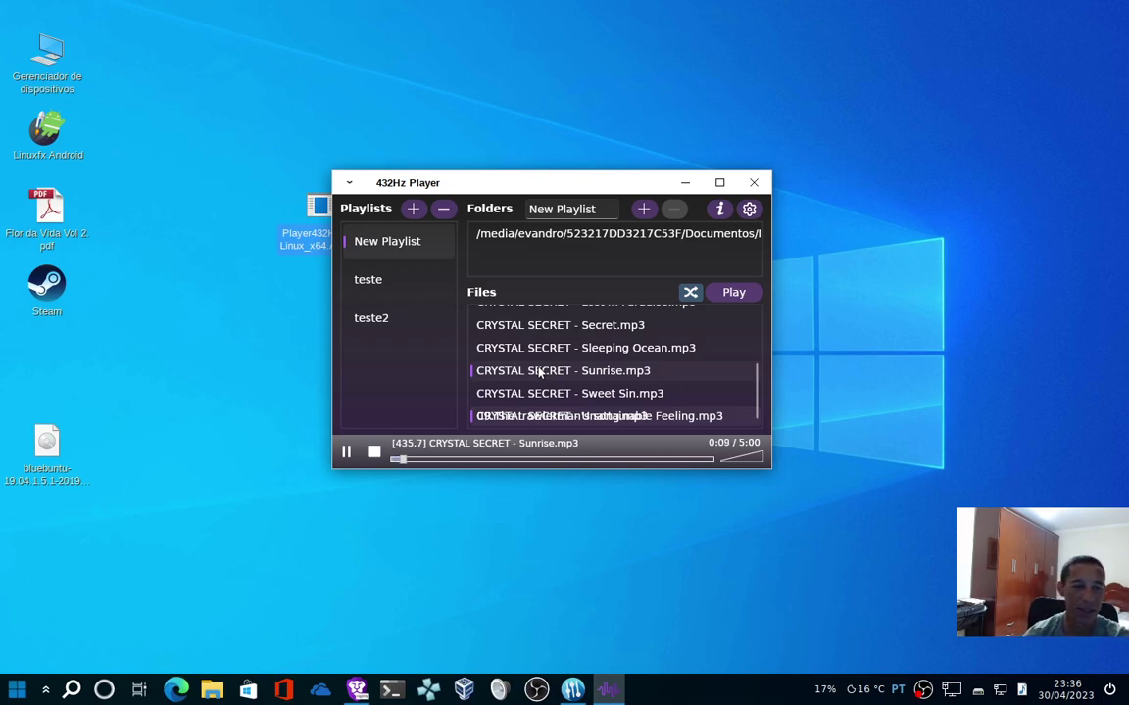
{"action": "left_click", "coordinate": [375, 451]}
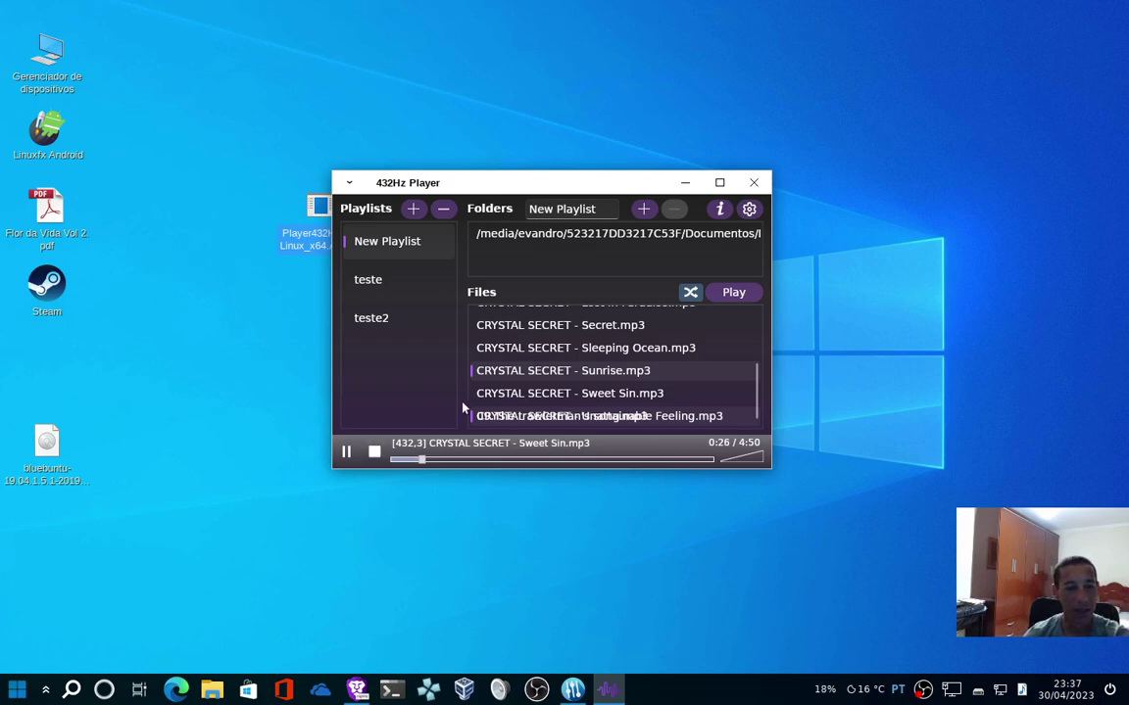
{"action": "double_click", "coordinate": [519, 374]}
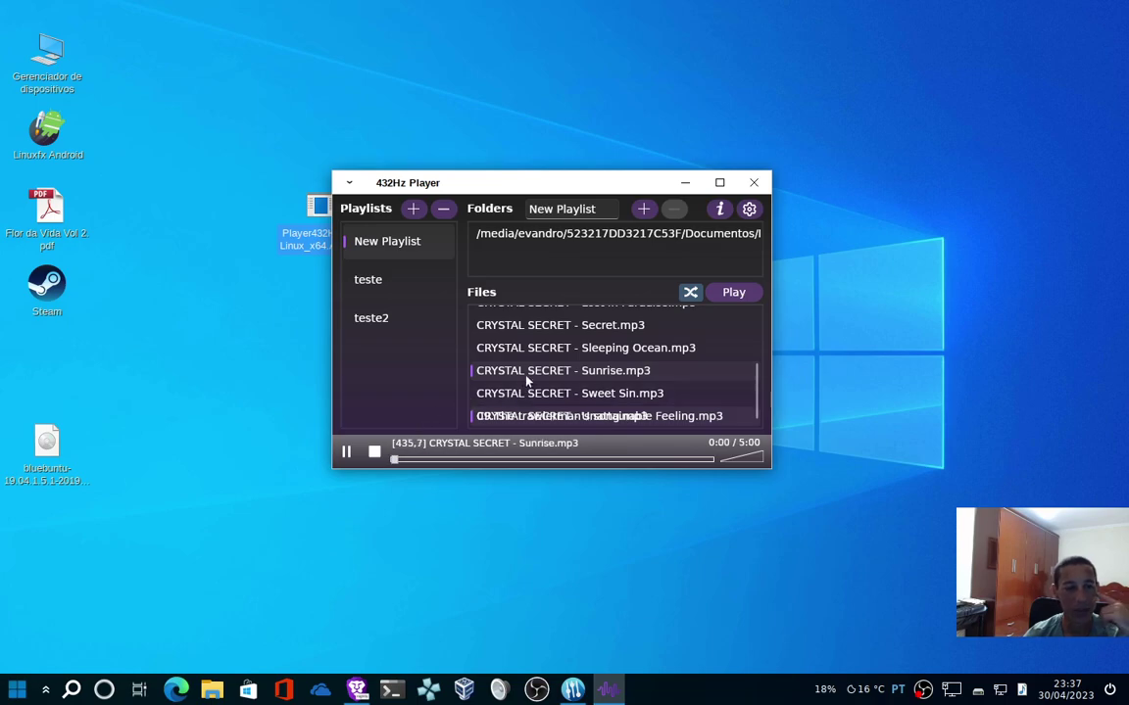
In teste2, compare the detected pitch of "a-small-miracle-132333.mp3" and "electronic-rock-king-around-here-15045.mp3", examine the former's pitch shift in the settings, and pause it.
{"action": "left_click", "coordinate": [373, 319]}
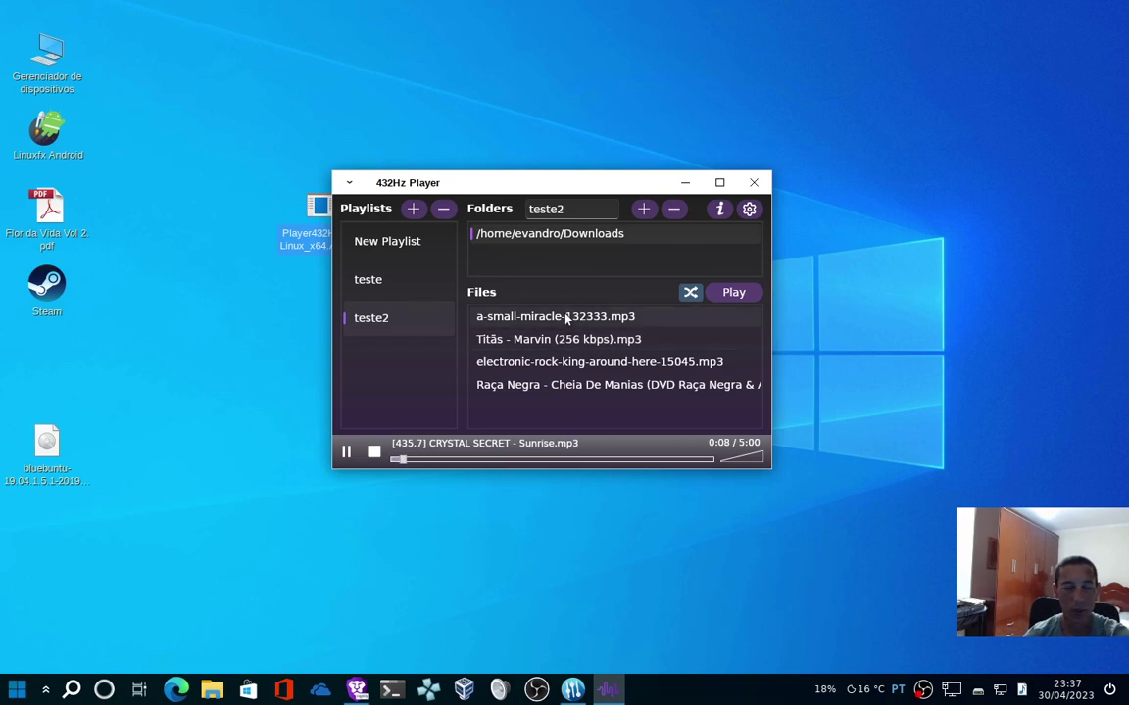
{"action": "double_click", "coordinate": [565, 318]}
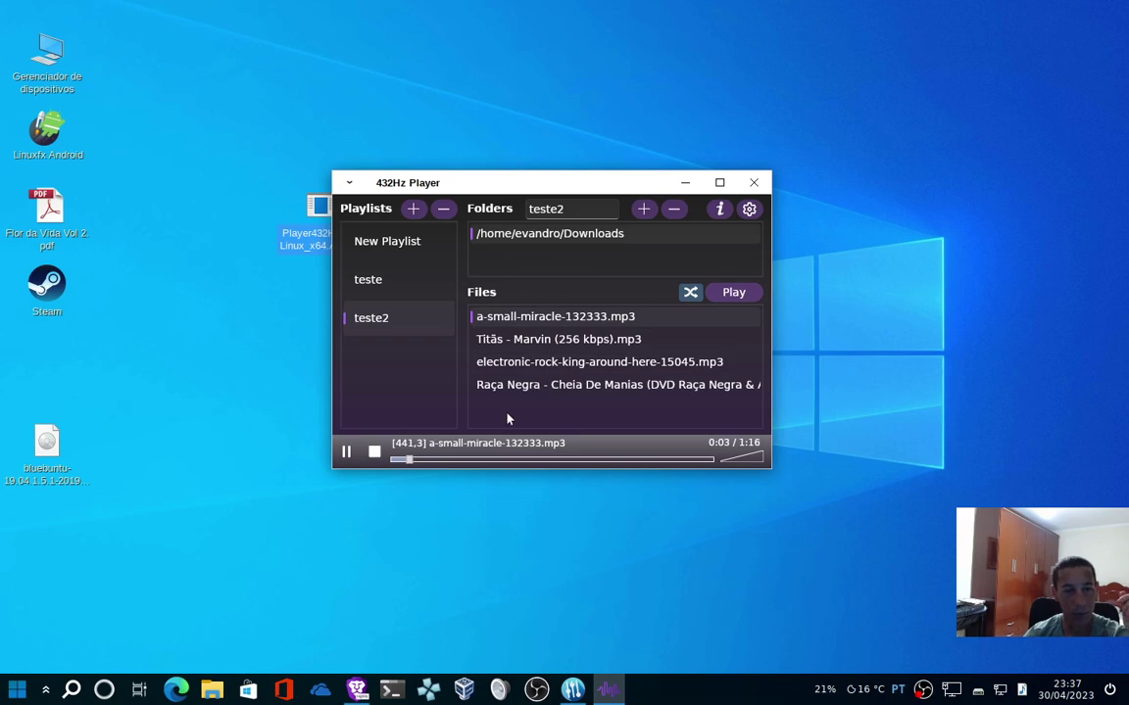
{"action": "double_click", "coordinate": [520, 365]}
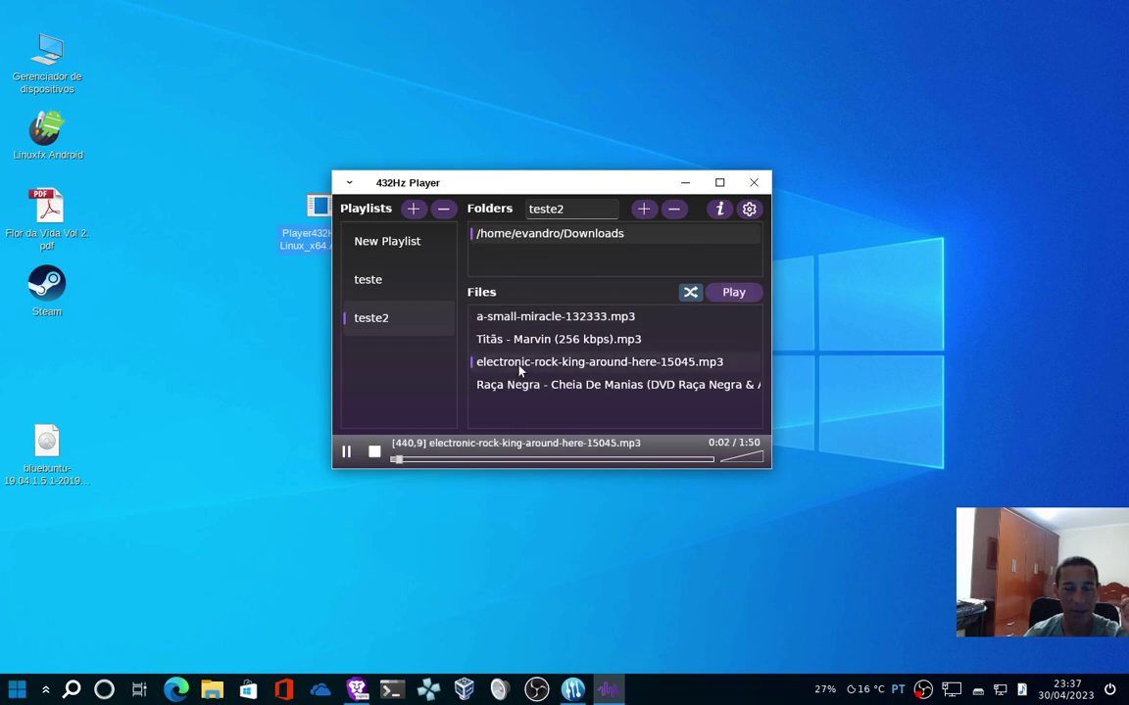
{"action": "double_click", "coordinate": [516, 319]}
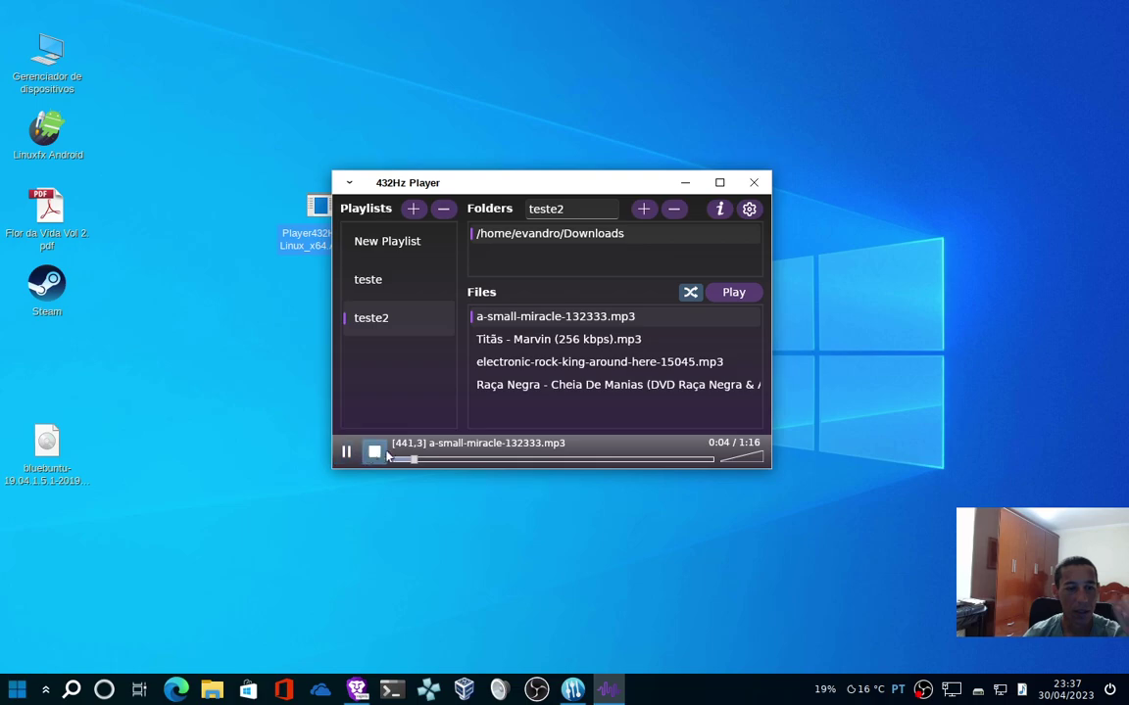
{"action": "left_click", "coordinate": [749, 210]}
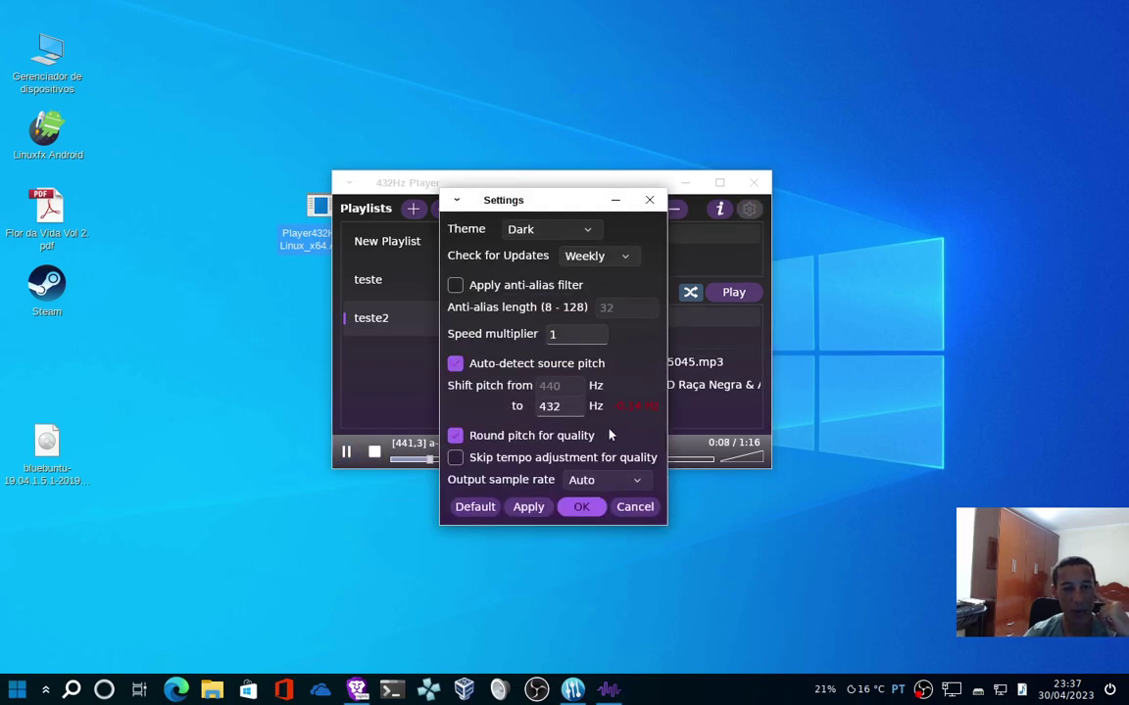
{"action": "left_click", "coordinate": [635, 509]}
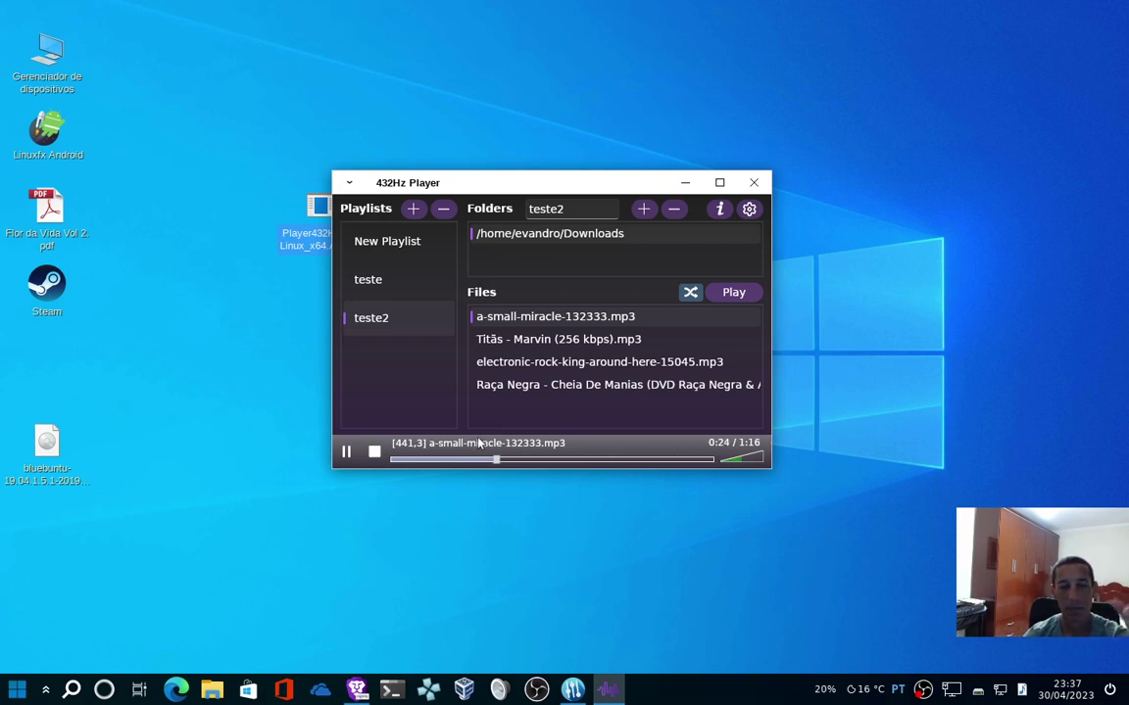
{"action": "left_click", "coordinate": [346, 451]}
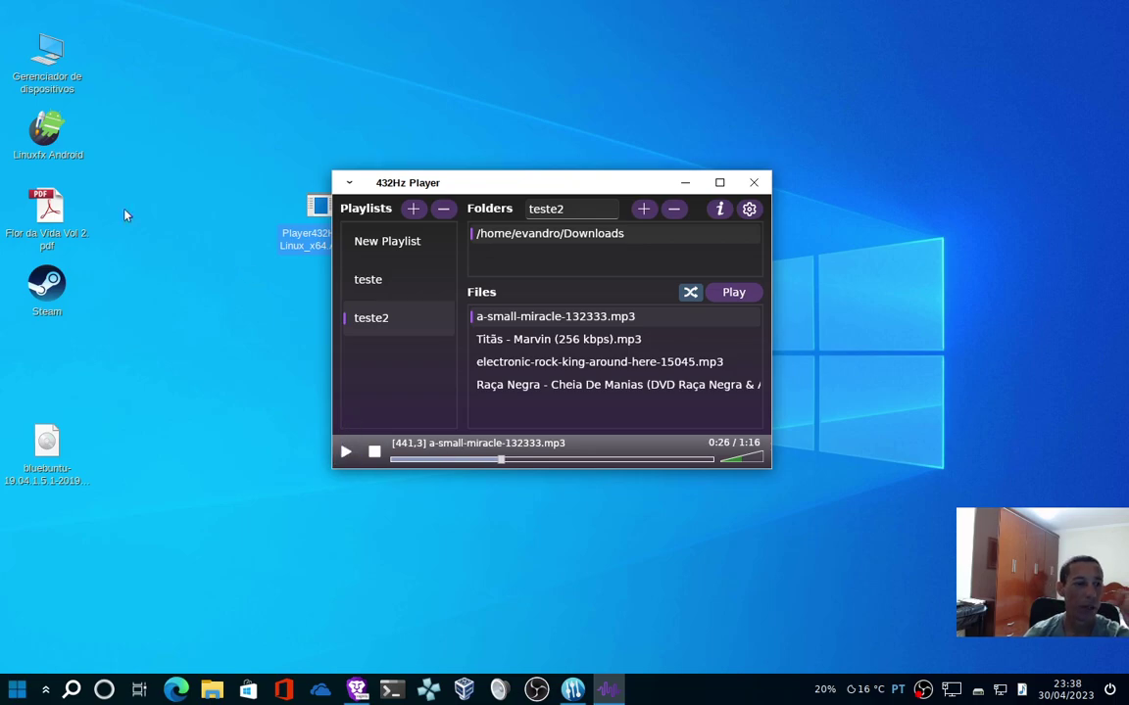
From the Downloads folder, briefly play "a-small-miracle-132333.mp3" in Audacious to hear its original pitch, stop it, and minimize the file manager.
{"action": "left_click", "coordinate": [212, 691]}
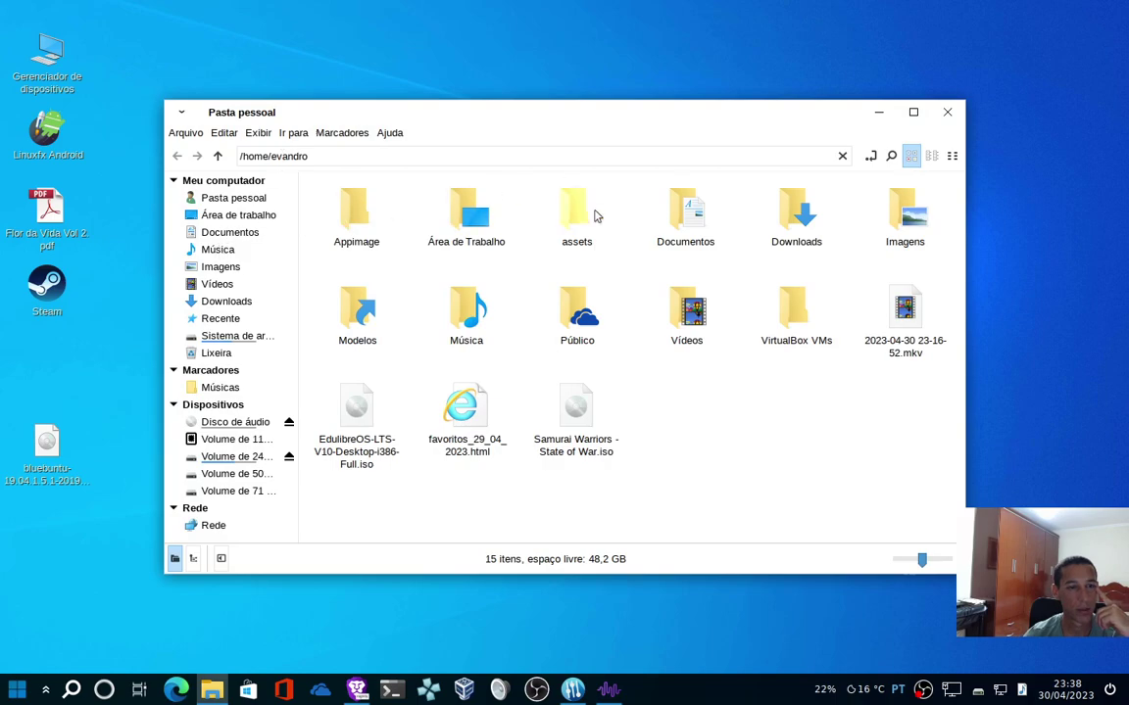
{"action": "double_click", "coordinate": [795, 210]}
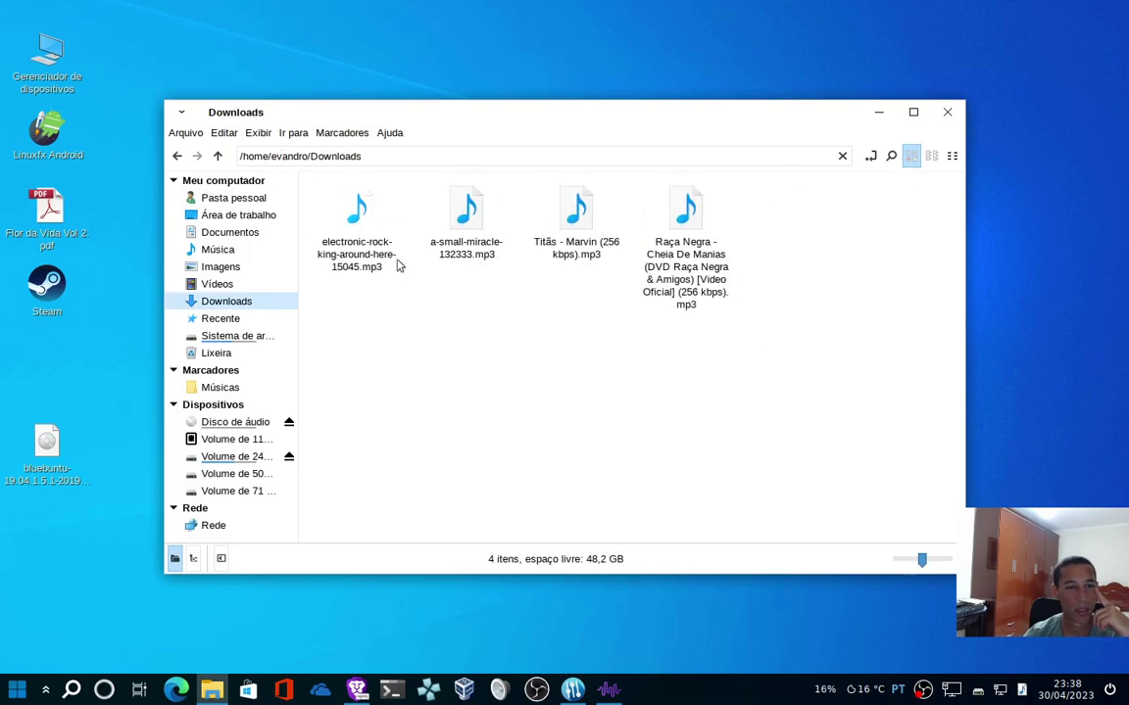
{"action": "double_click", "coordinate": [460, 223]}
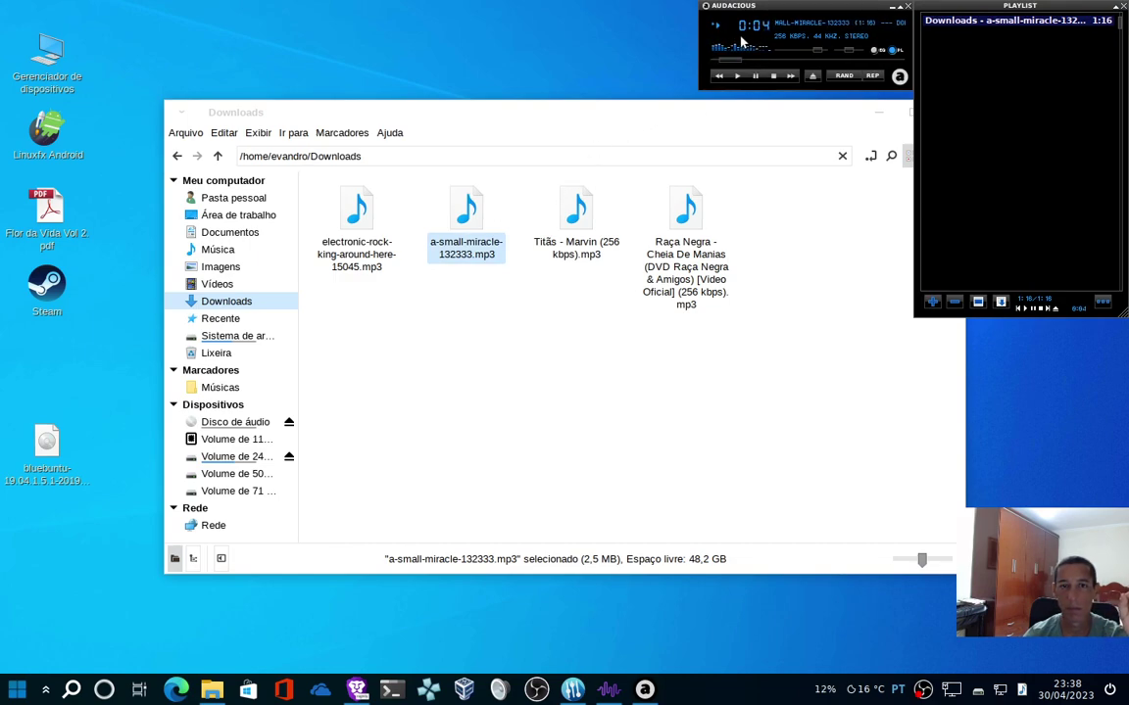
{"action": "left_click", "coordinate": [774, 77]}
{"action": "left_click", "coordinate": [872, 117]}
{"action": "left_click", "coordinate": [872, 116]}
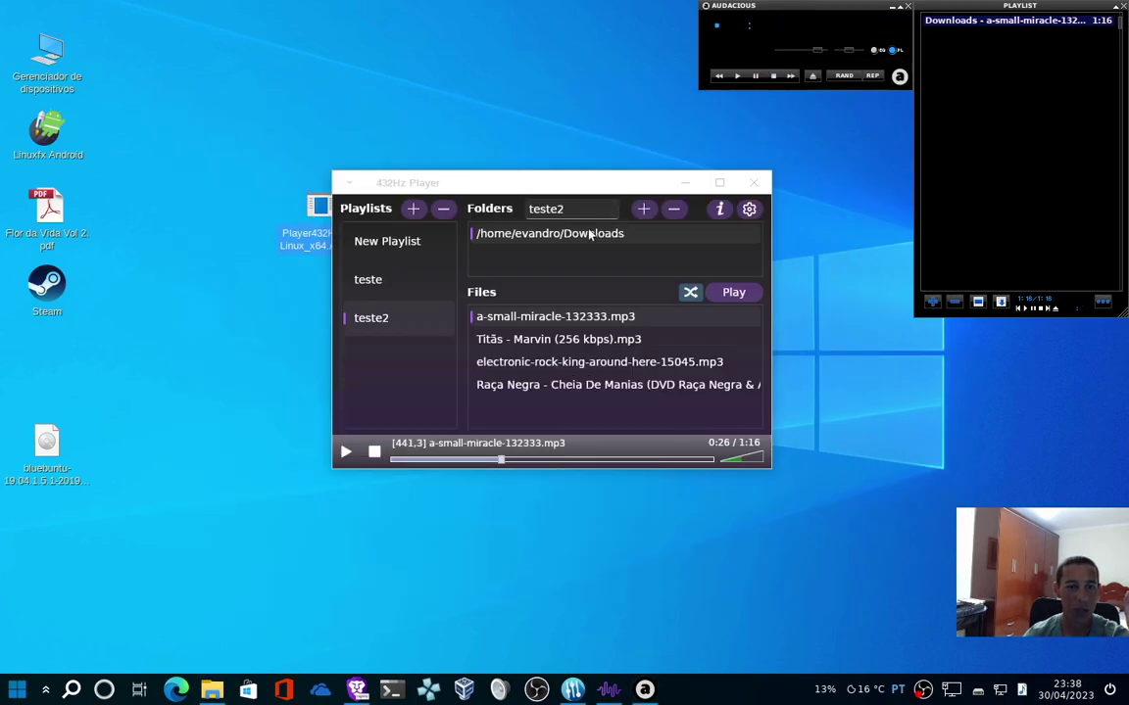
Compare "a-small-miracle-132333.mp3" by ear, playing and pausing it in 432Hz Player, and playing and stopping it in Audacious.
{"action": "double_click", "coordinate": [511, 316]}
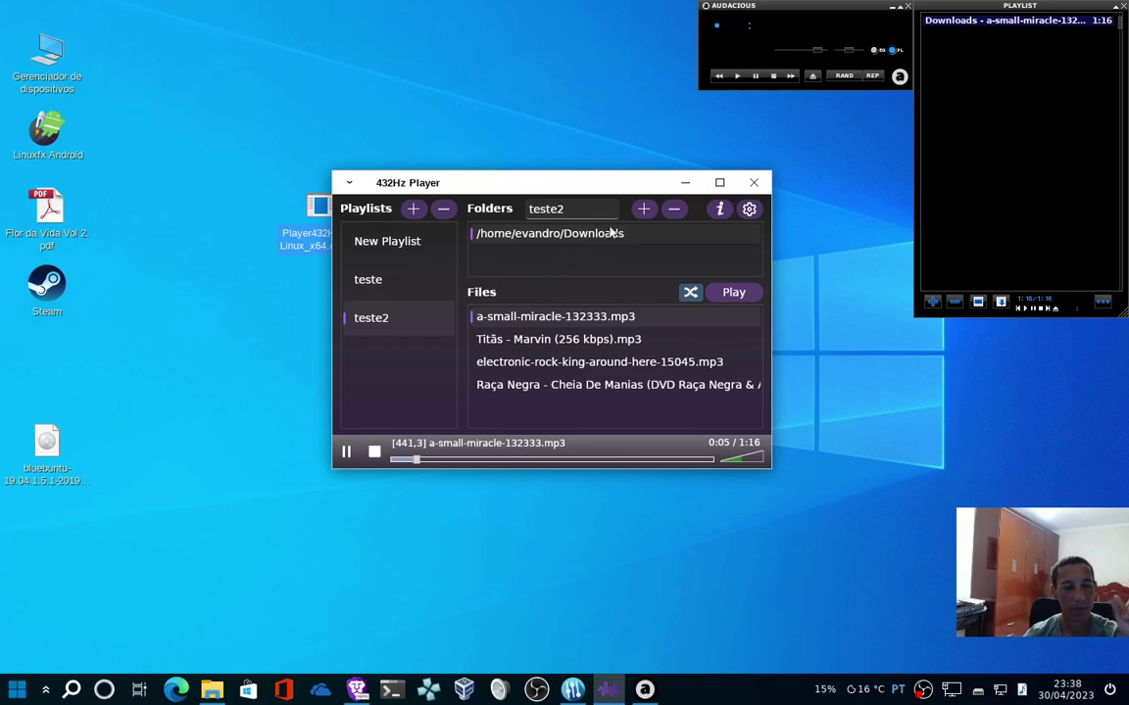
{"action": "left_click", "coordinate": [346, 452]}
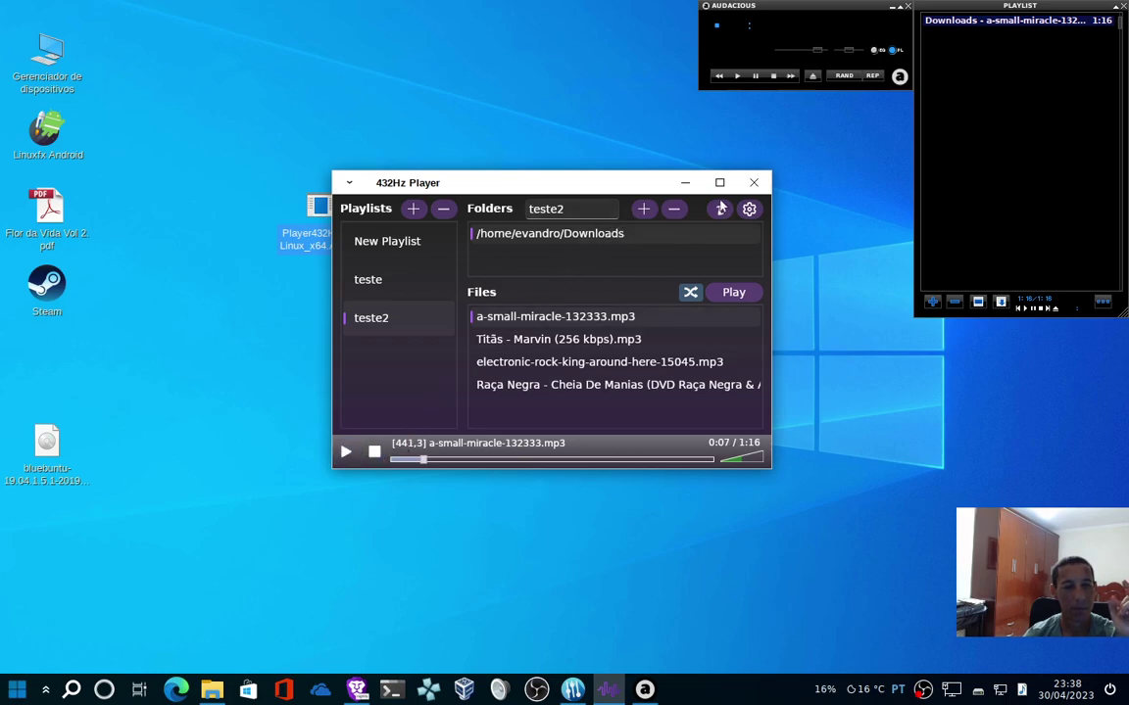
{"action": "left_click", "coordinate": [738, 77]}
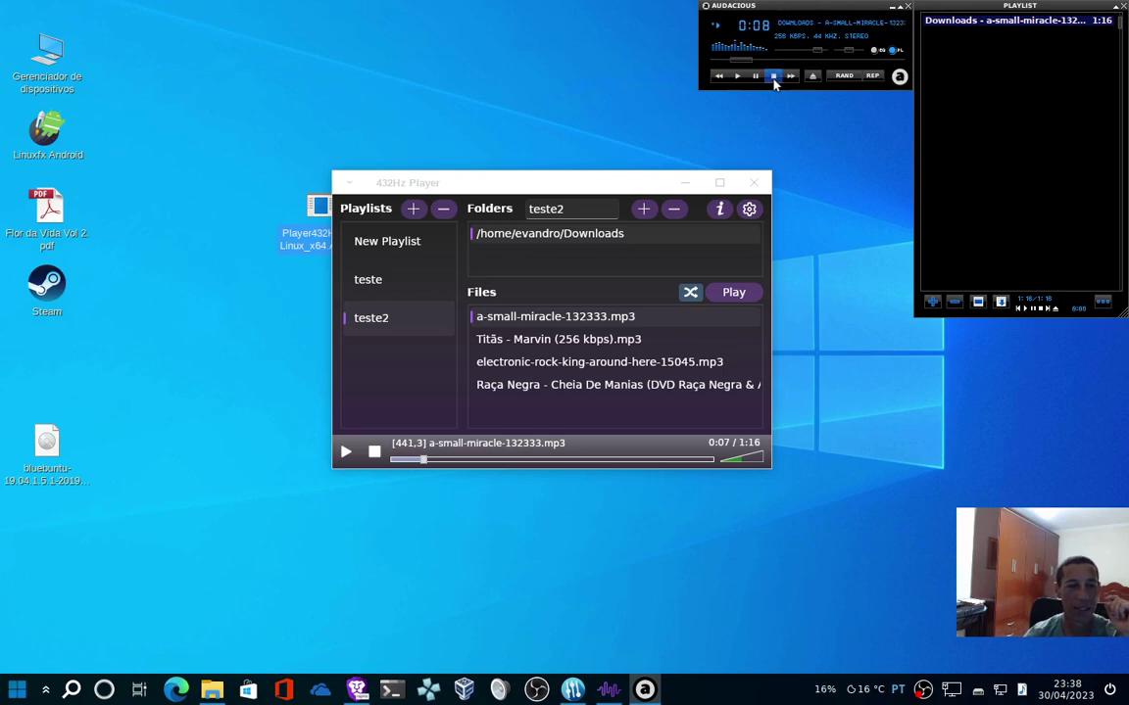
{"action": "left_click", "coordinate": [773, 77]}
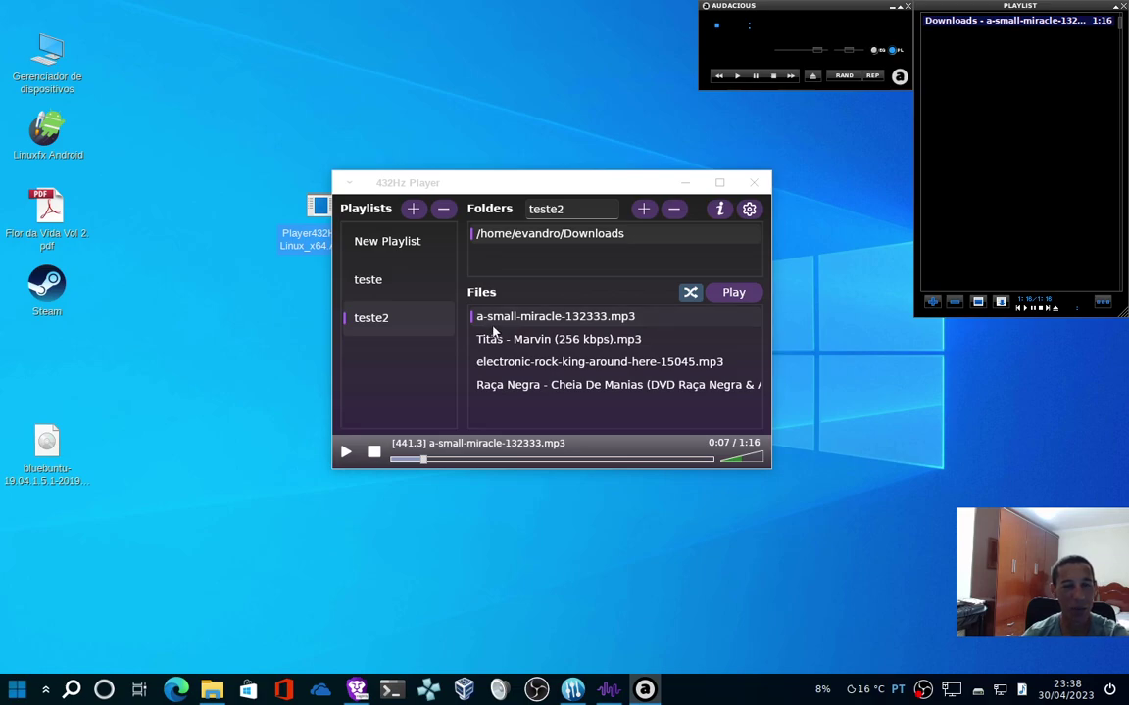
Compare "electronic-rock-king-around-here-15045.mp3" by ear, playing it briefly in 432Hz Player, in Audacious from the Downloads folder, and again in 432Hz Player.
{"action": "double_click", "coordinate": [503, 363]}
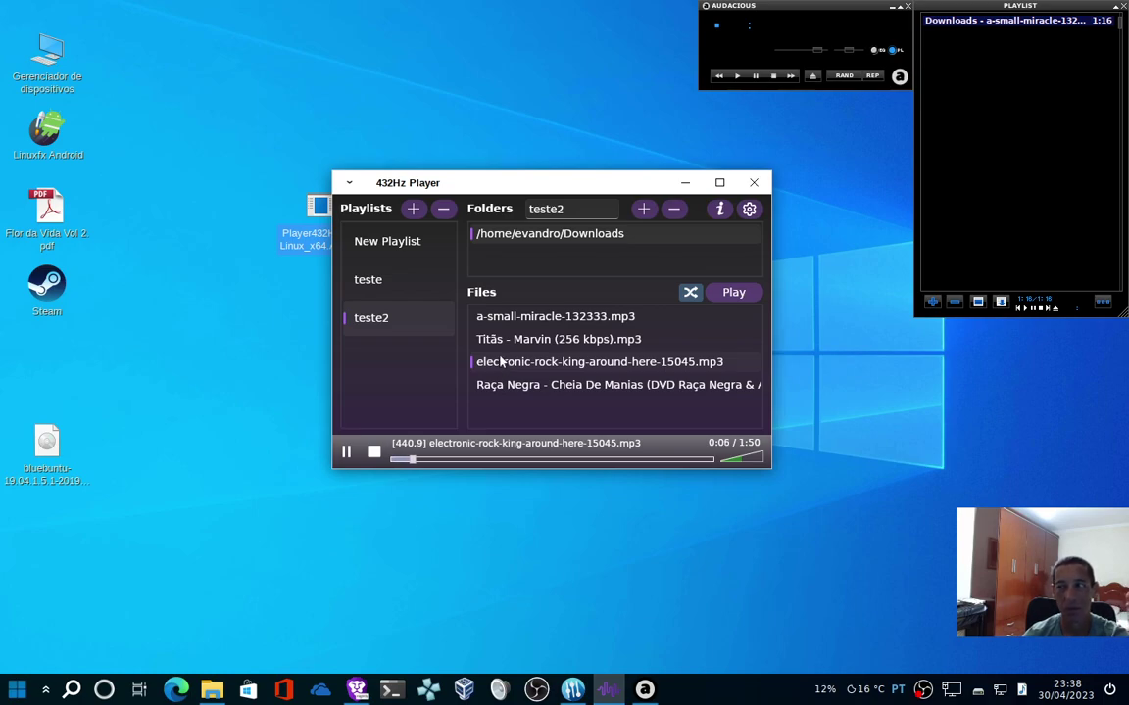
{"action": "left_click", "coordinate": [345, 453]}
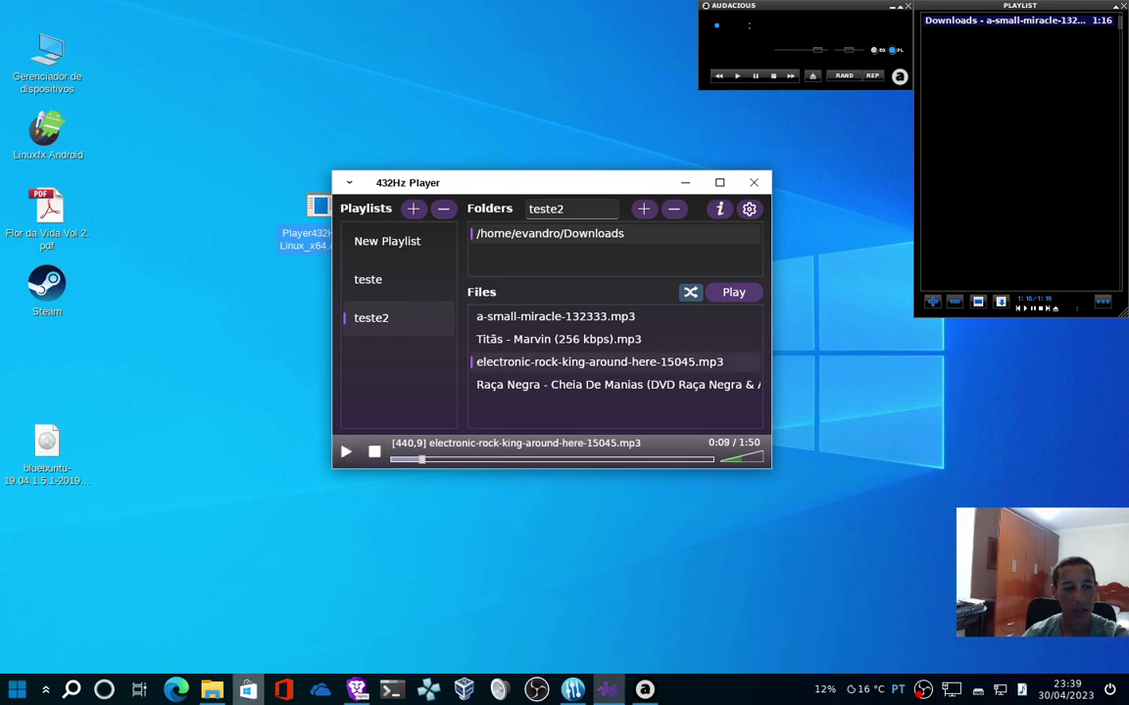
{"action": "left_click", "coordinate": [203, 691]}
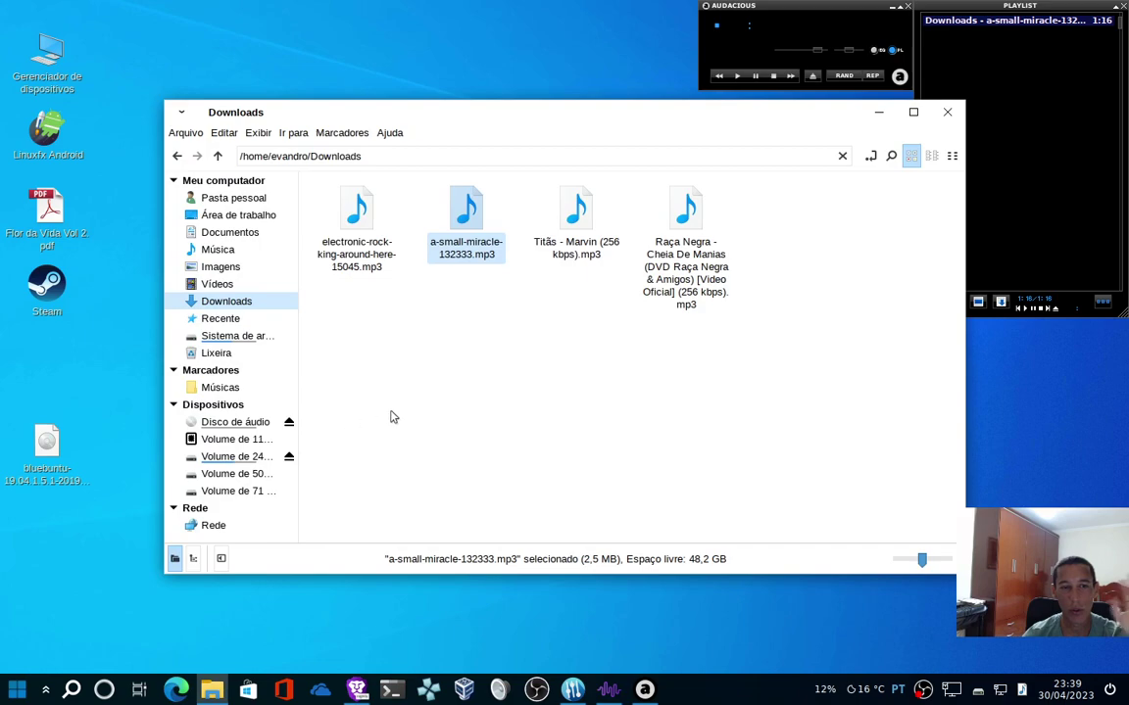
{"action": "double_click", "coordinate": [356, 209]}
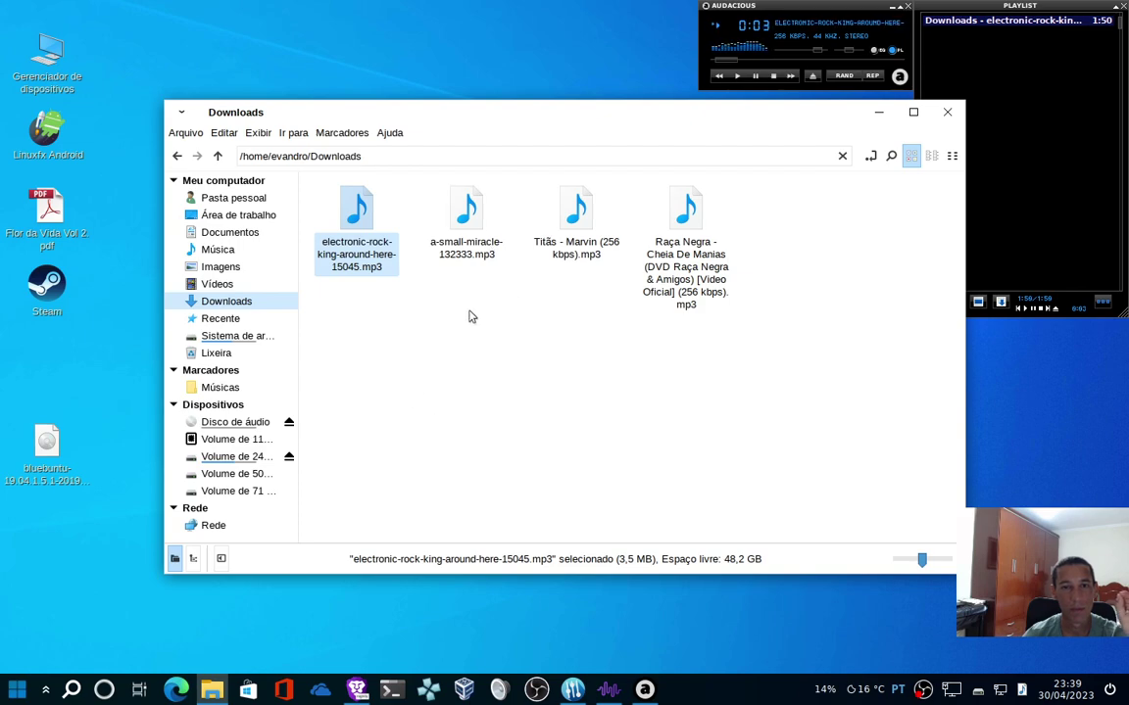
{"action": "left_click", "coordinate": [773, 77]}
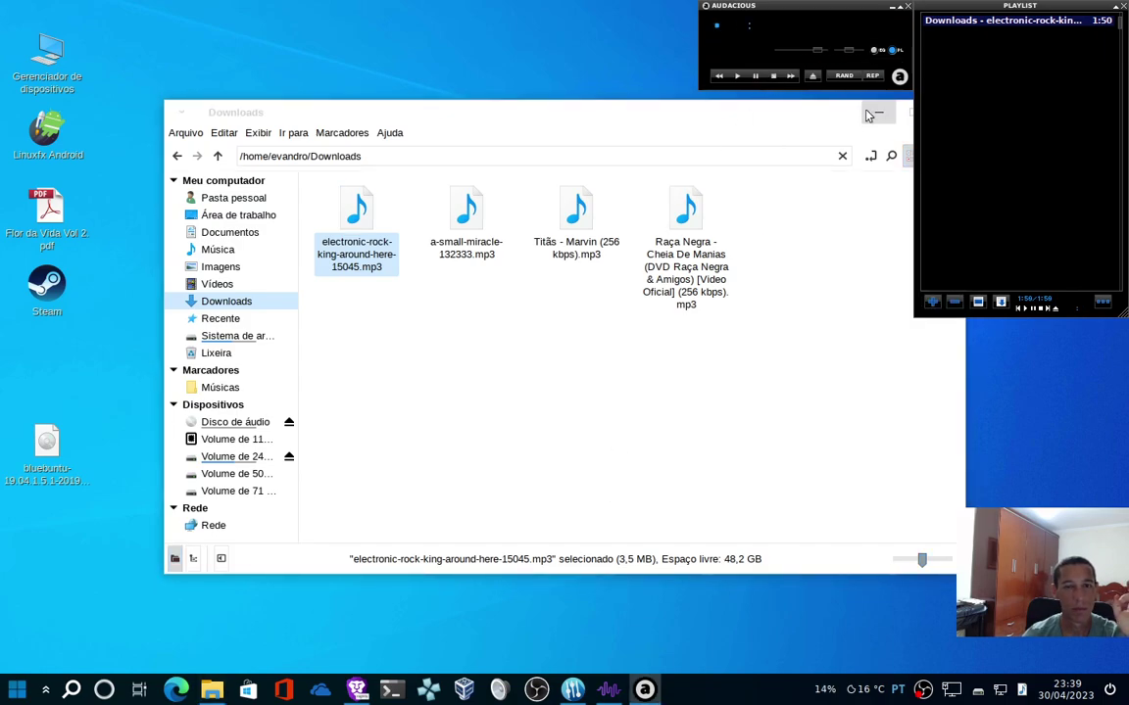
{"action": "left_click", "coordinate": [877, 113]}
{"action": "double_click", "coordinate": [489, 362]}
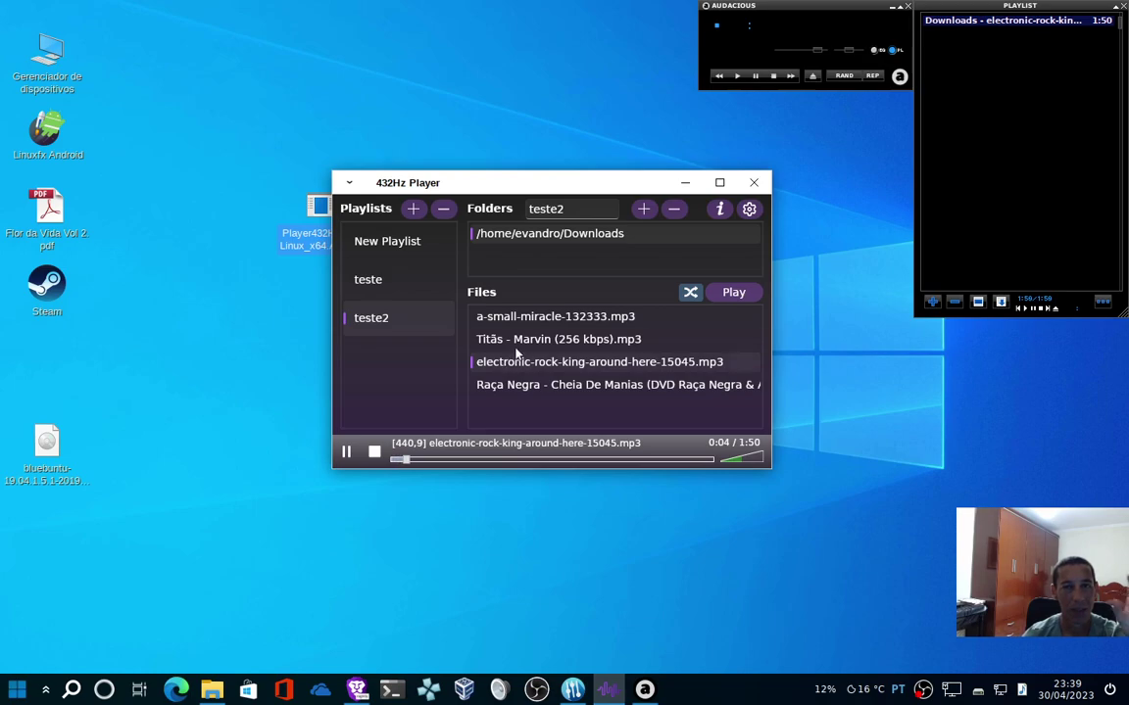
{"action": "left_click", "coordinate": [347, 451]}
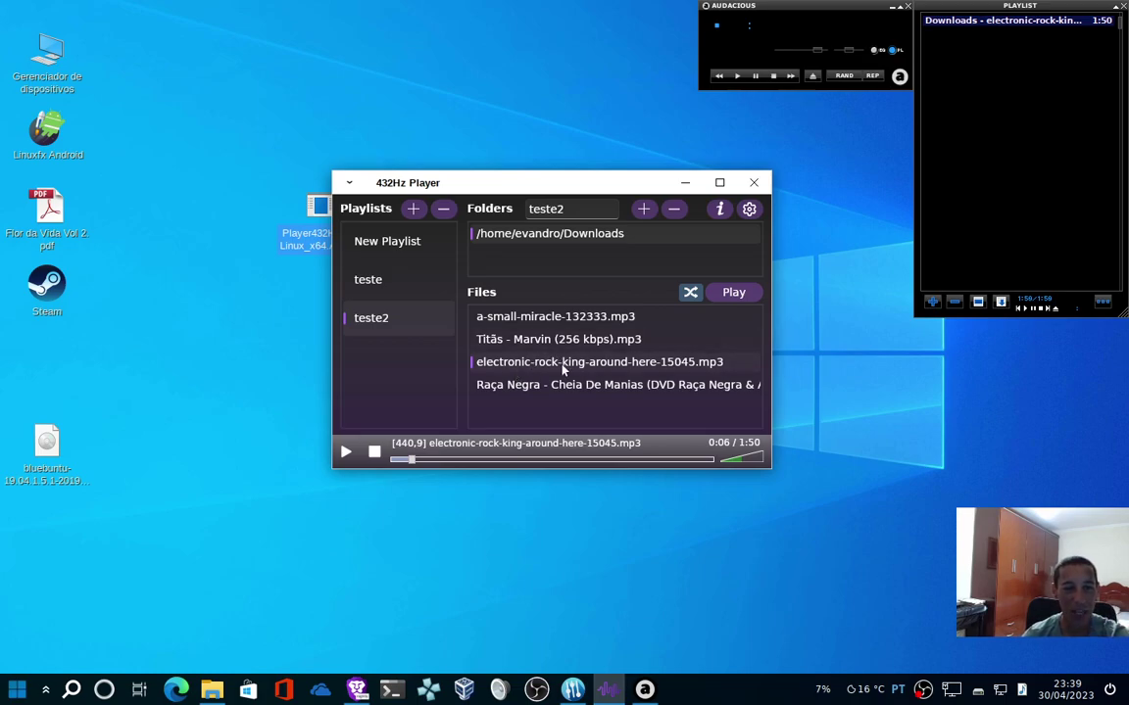
Replace source pitch auto-detection with a manual shift from 800 Hz, and briefly play "electronic-rock-king-around-here-15045.mp3" to hear the effect.
{"action": "left_click", "coordinate": [755, 210]}
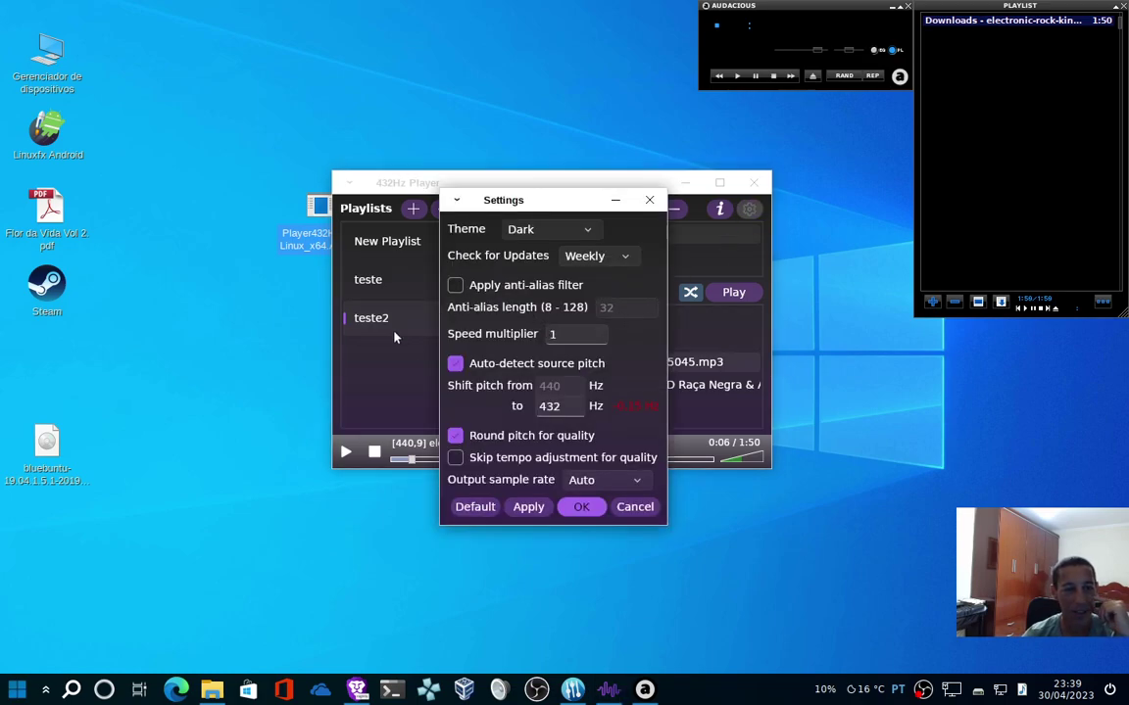
{"action": "left_click", "coordinate": [454, 364]}
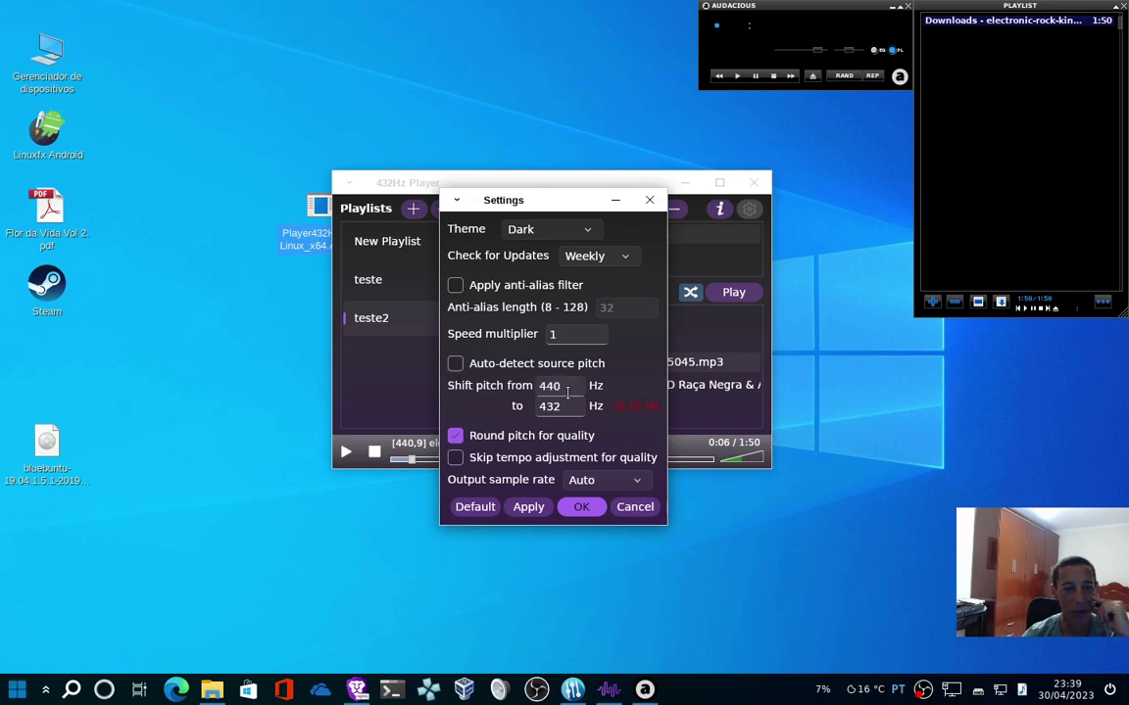
{"action": "left_click", "coordinate": [569, 391]}
{"action": "double_click", "coordinate": [569, 391]}
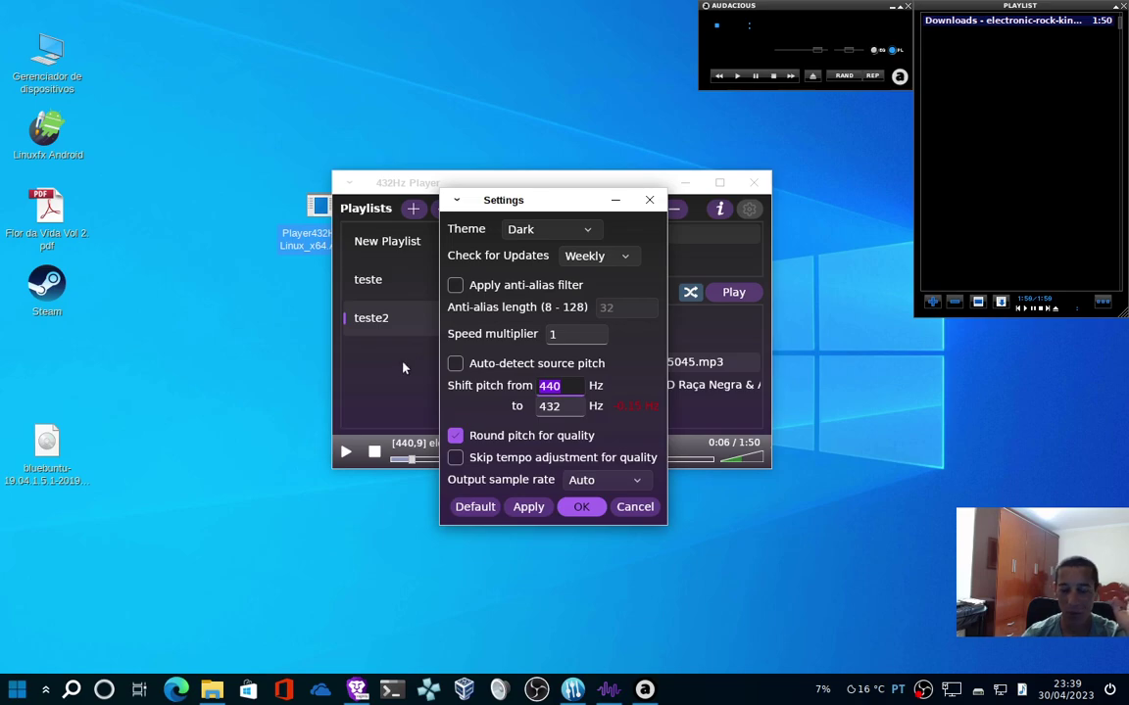
{"action": "type", "text": "800"}
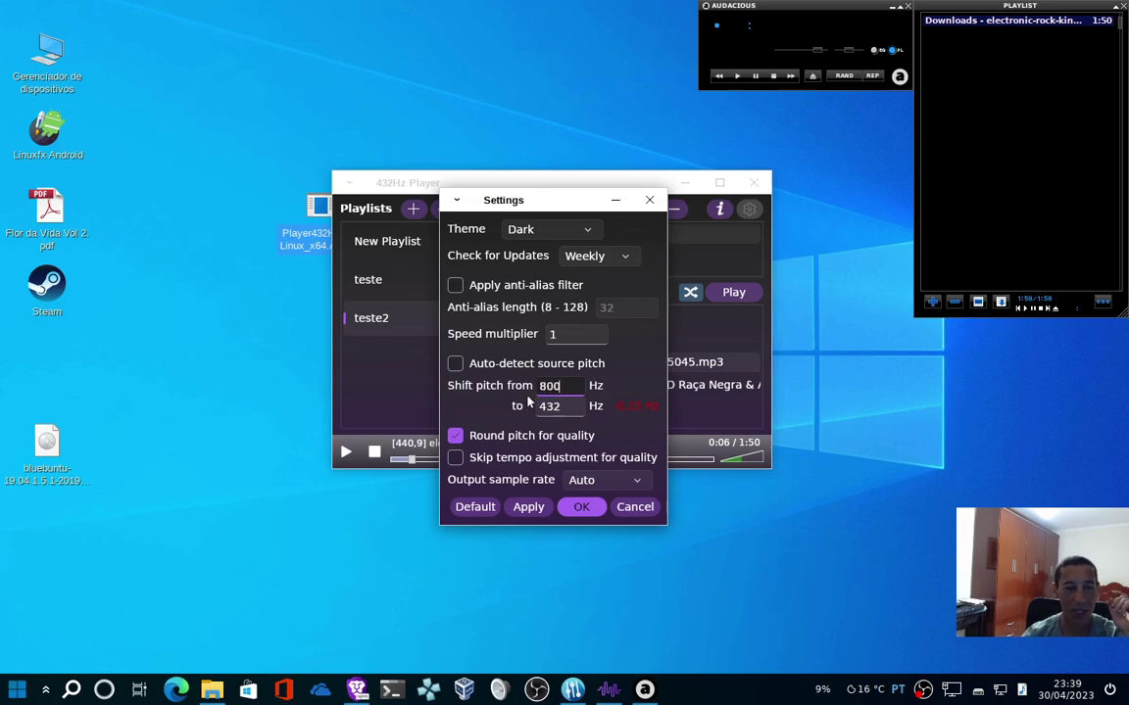
{"action": "left_click", "coordinate": [581, 507]}
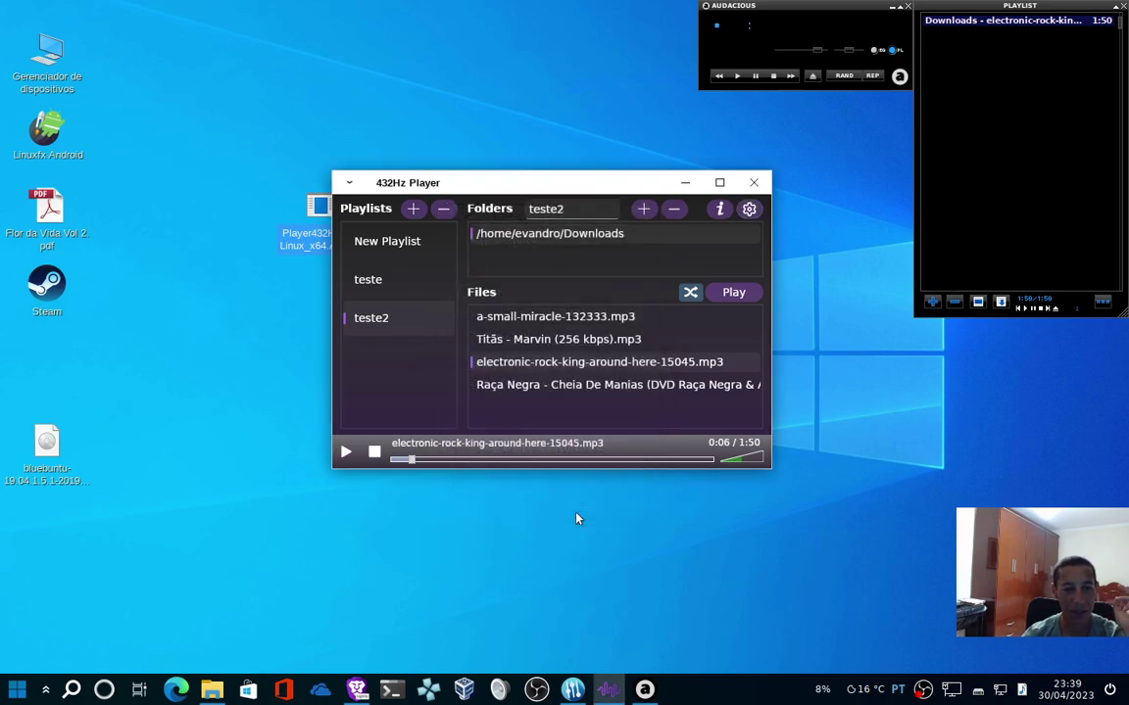
{"action": "double_click", "coordinate": [524, 362]}
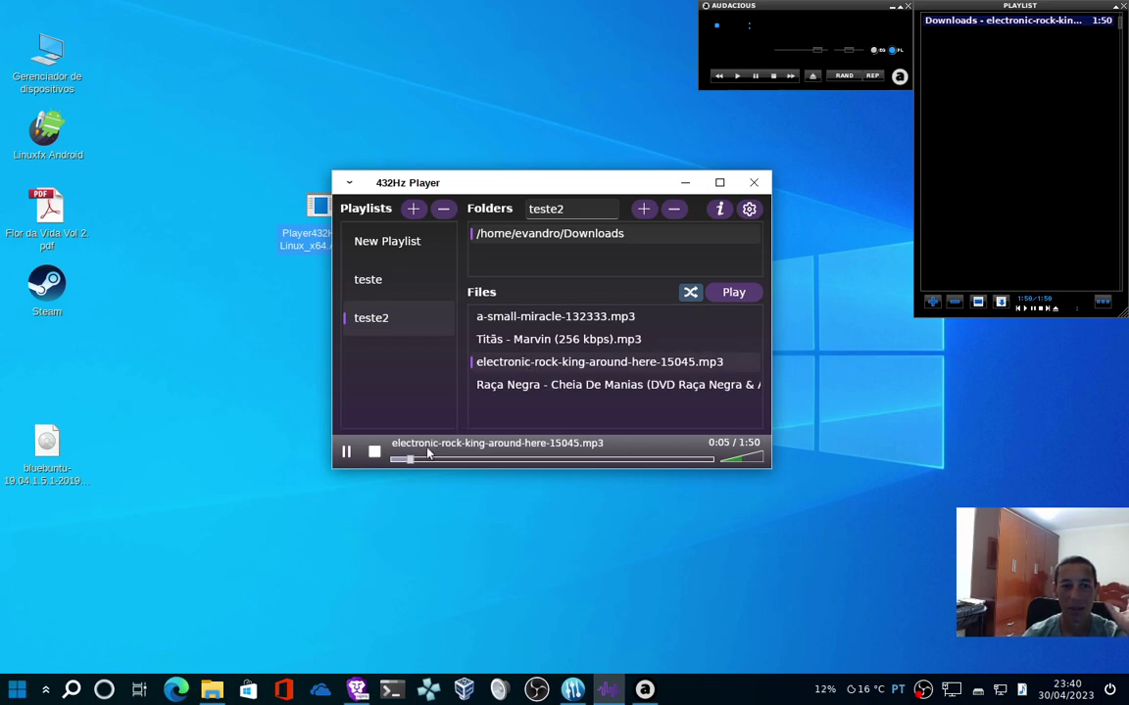
{"action": "left_click", "coordinate": [345, 453]}
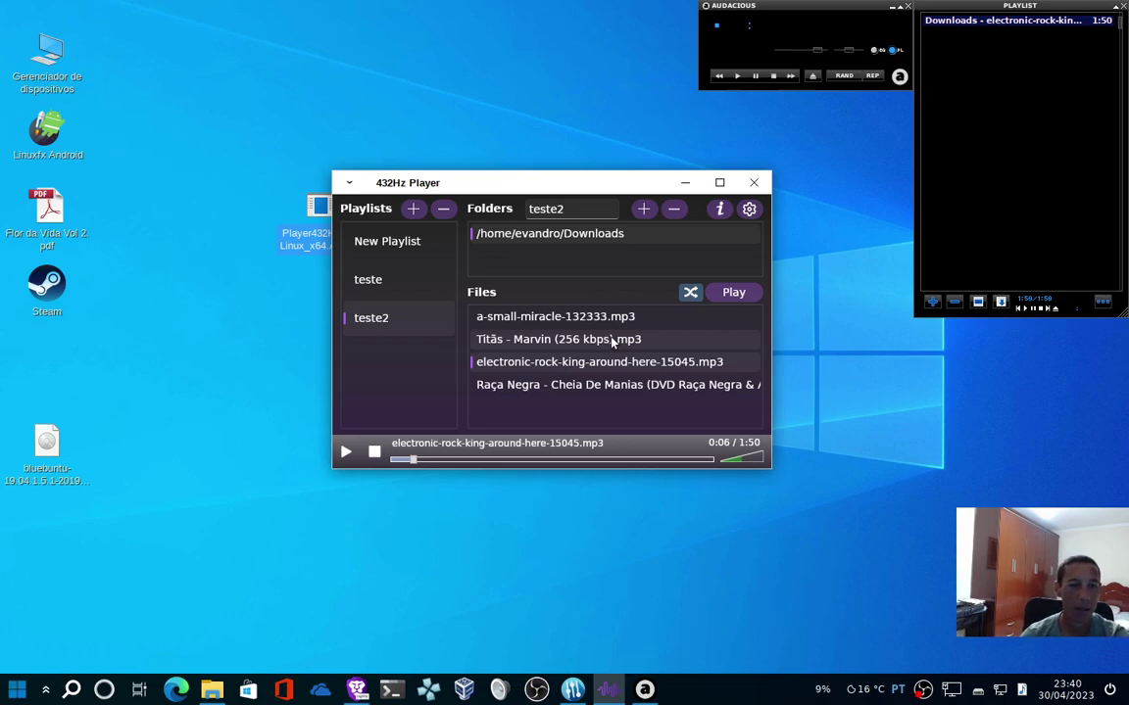
Review the manual pitch-shift settings without changing them, and briefly play "electronic-rock-king-around-here-15045.mp3" again with that shift.
{"action": "left_click", "coordinate": [750, 208]}
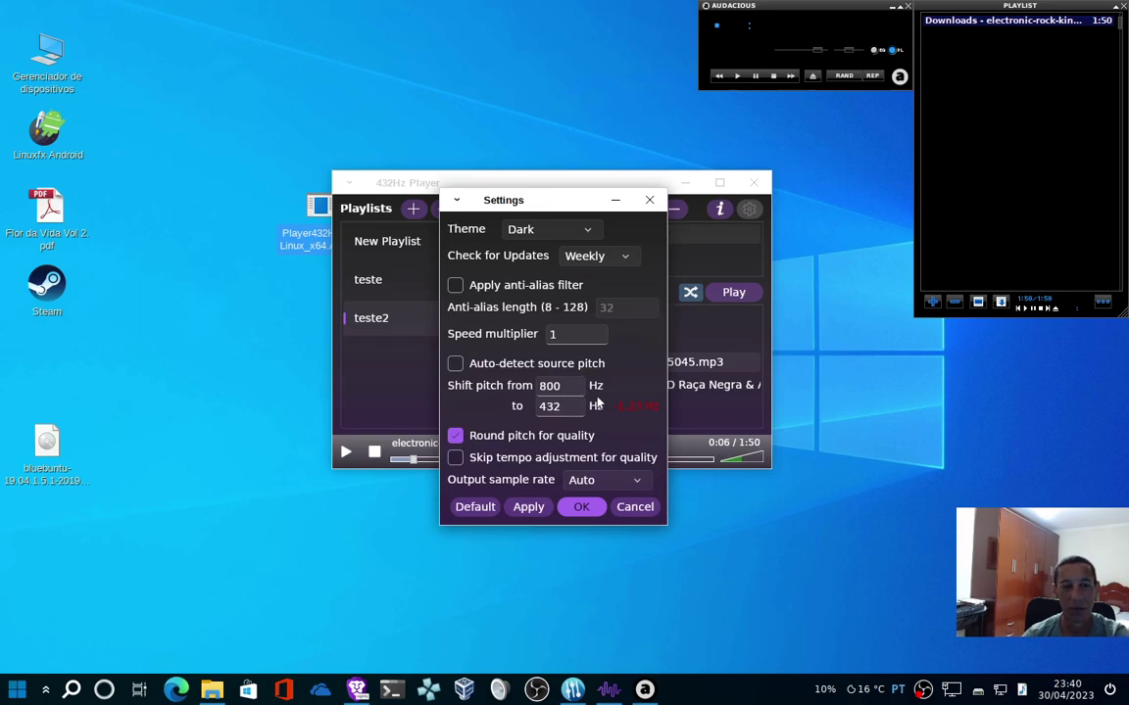
{"action": "left_click", "coordinate": [628, 510]}
{"action": "left_click", "coordinate": [545, 340]}
{"action": "left_click", "coordinate": [472, 364]}
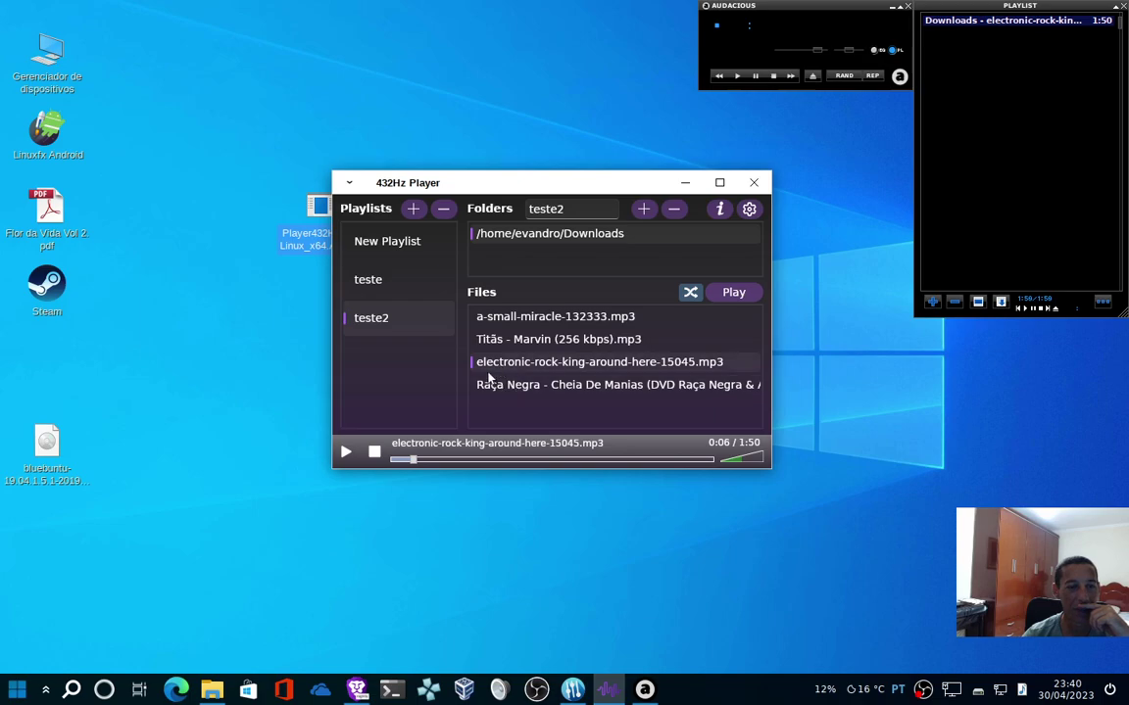
{"action": "double_click", "coordinate": [491, 365]}
{"action": "left_click", "coordinate": [347, 454]}
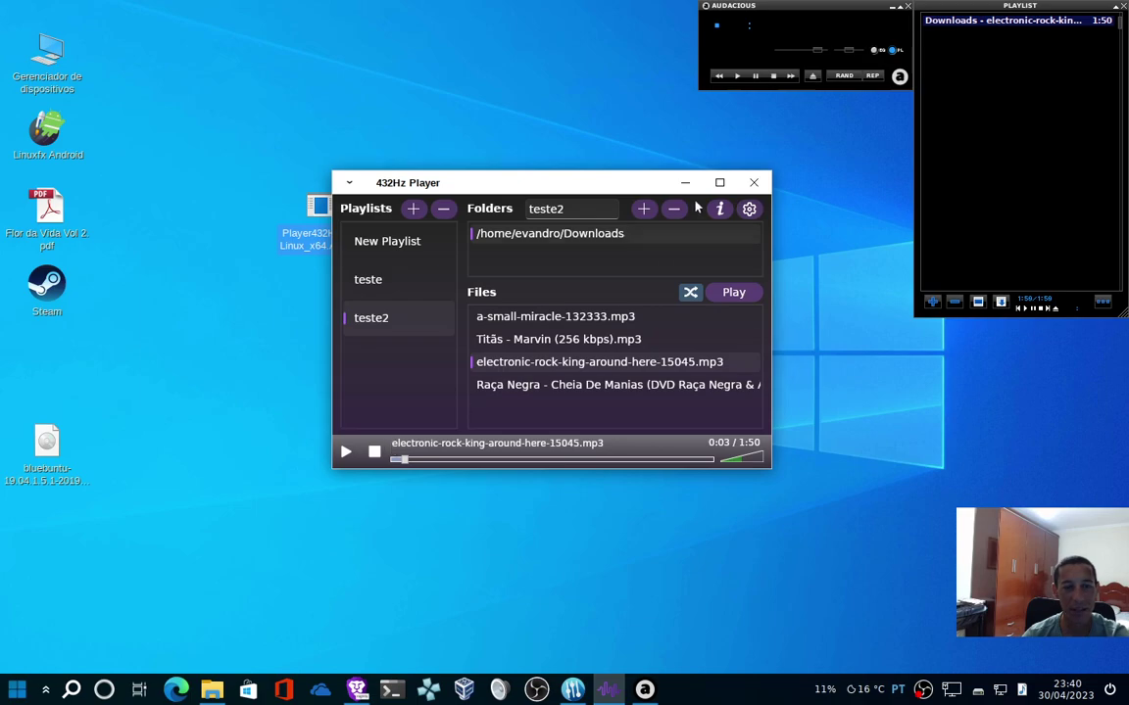
Re-enable auto-detection of the source pitch, save the settings, and reopen them to check that the option is kept.
{"action": "left_click", "coordinate": [748, 208]}
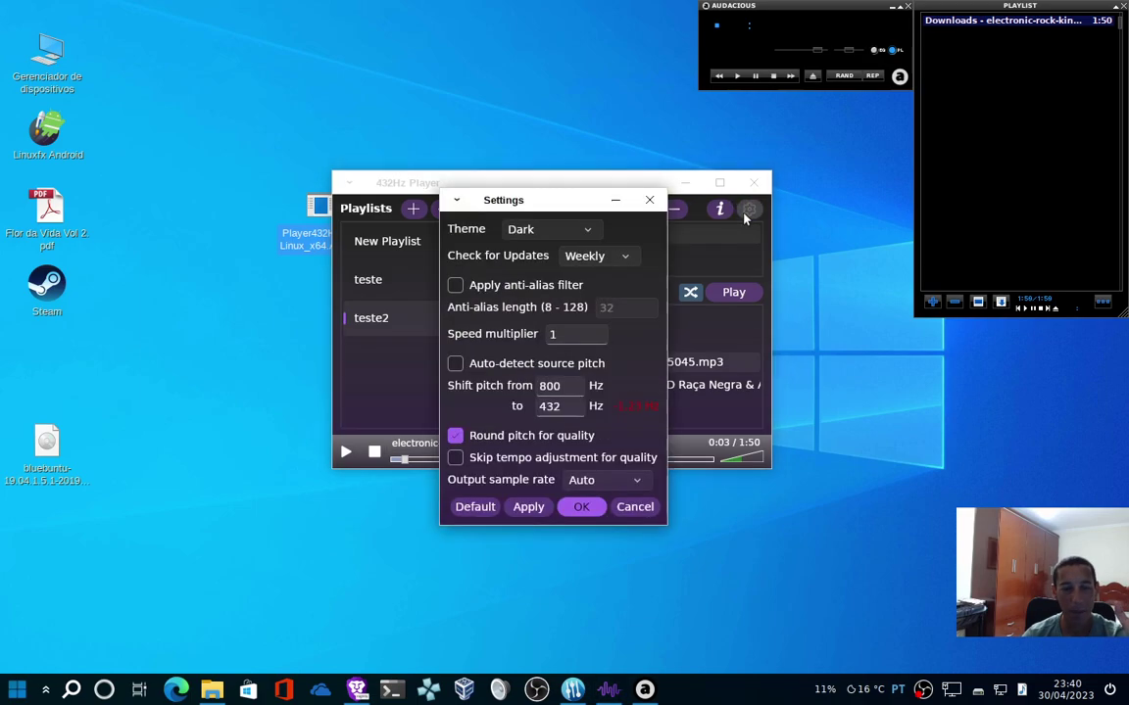
{"action": "left_click", "coordinate": [455, 365]}
{"action": "left_click", "coordinate": [526, 508]}
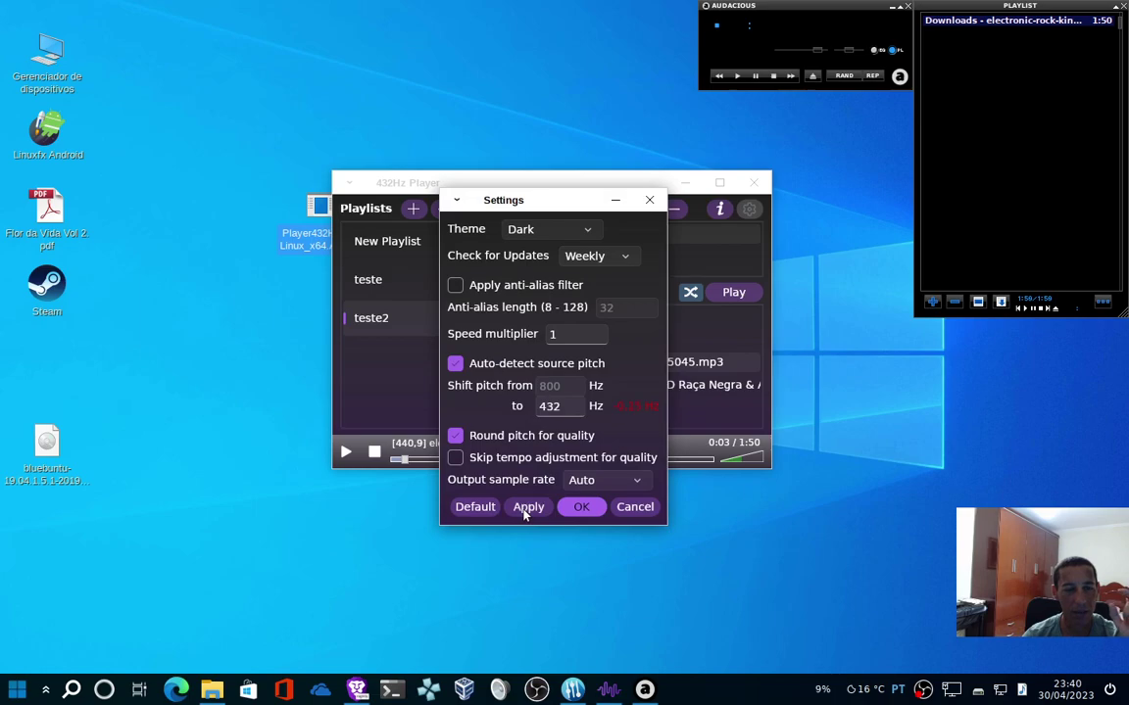
{"action": "left_click", "coordinate": [455, 365]}
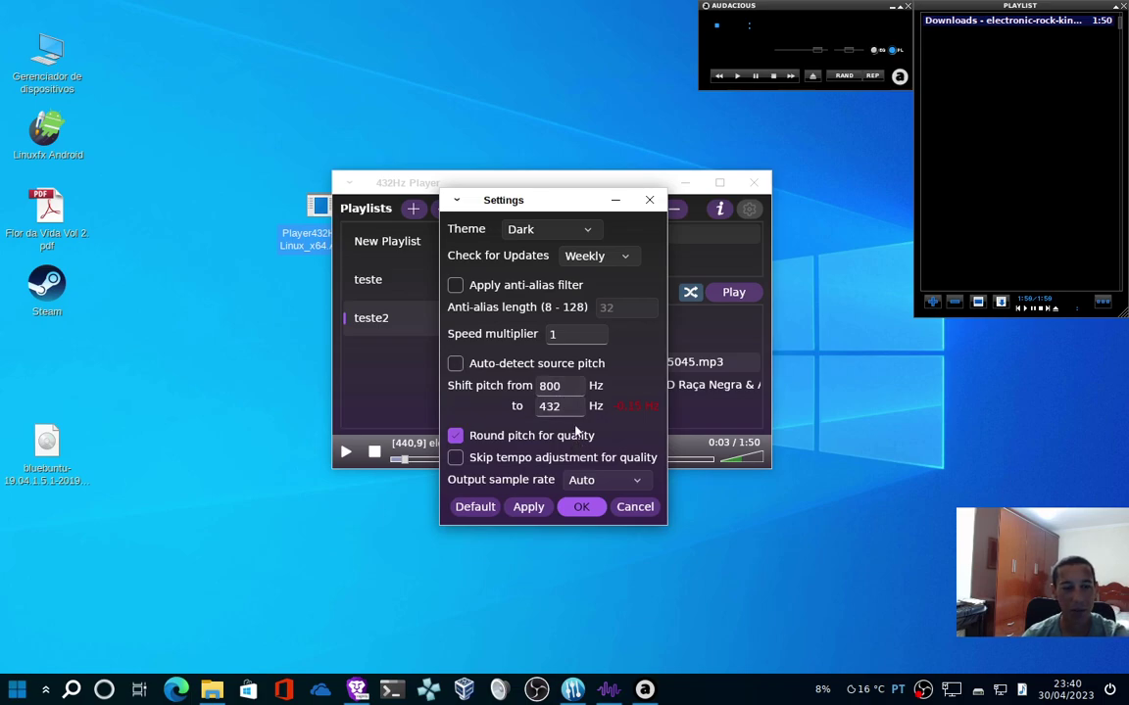
{"action": "left_click", "coordinate": [456, 363]}
{"action": "left_click", "coordinate": [581, 507]}
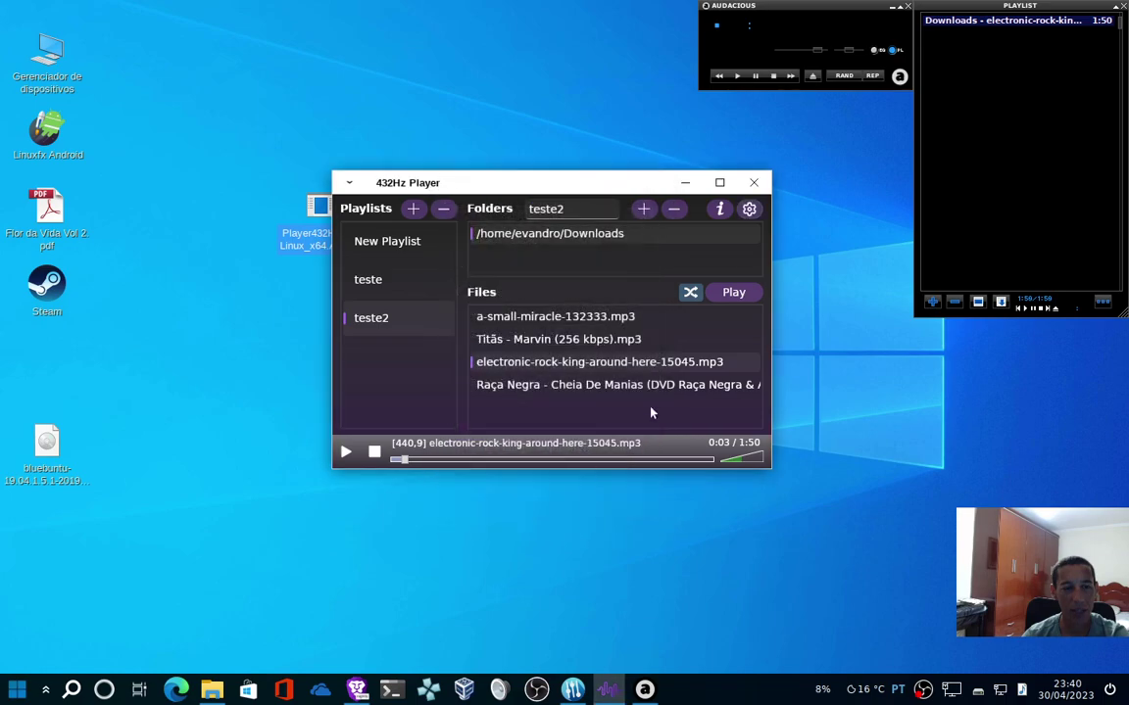
{"action": "left_click", "coordinate": [749, 210]}
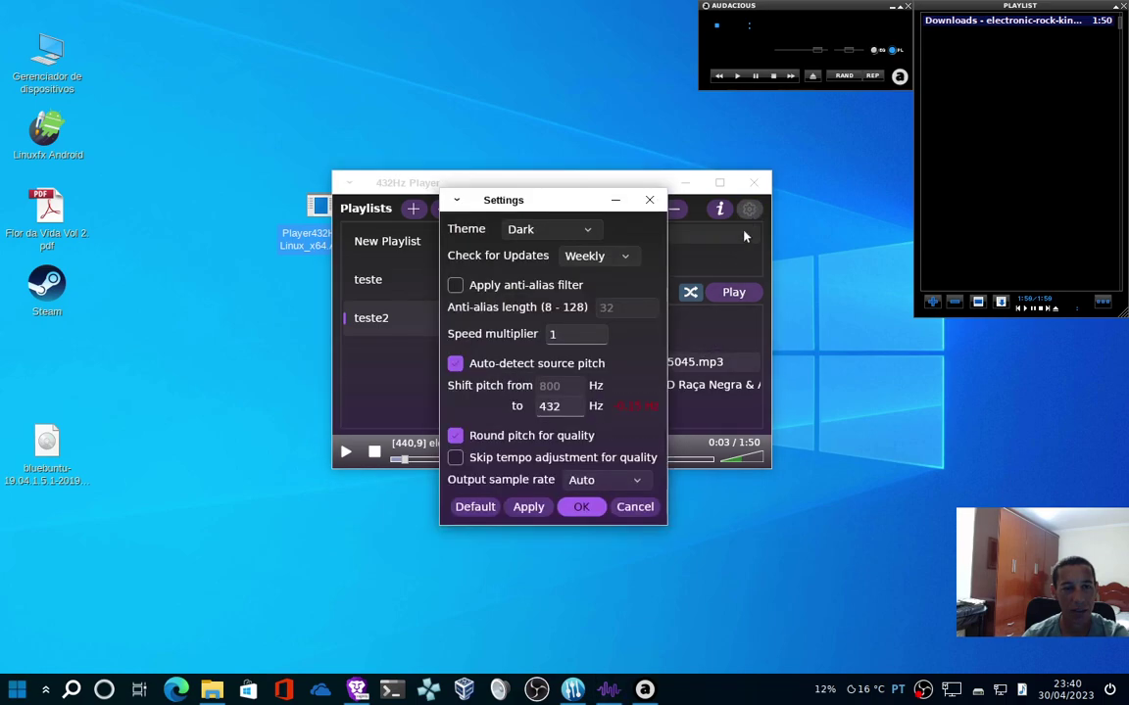
{"action": "left_click", "coordinate": [583, 507]}
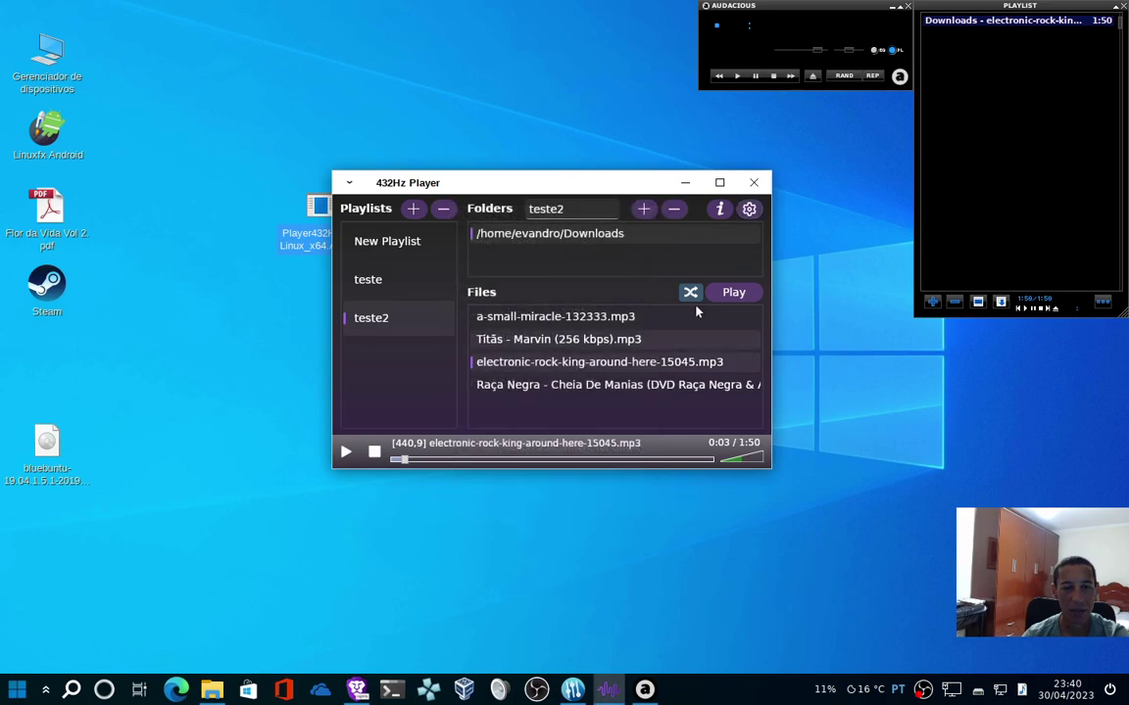
Close and relaunch 432Hz Player from its desktop AppImage, and select the teste2 playlist.
{"action": "left_click", "coordinate": [754, 182]}
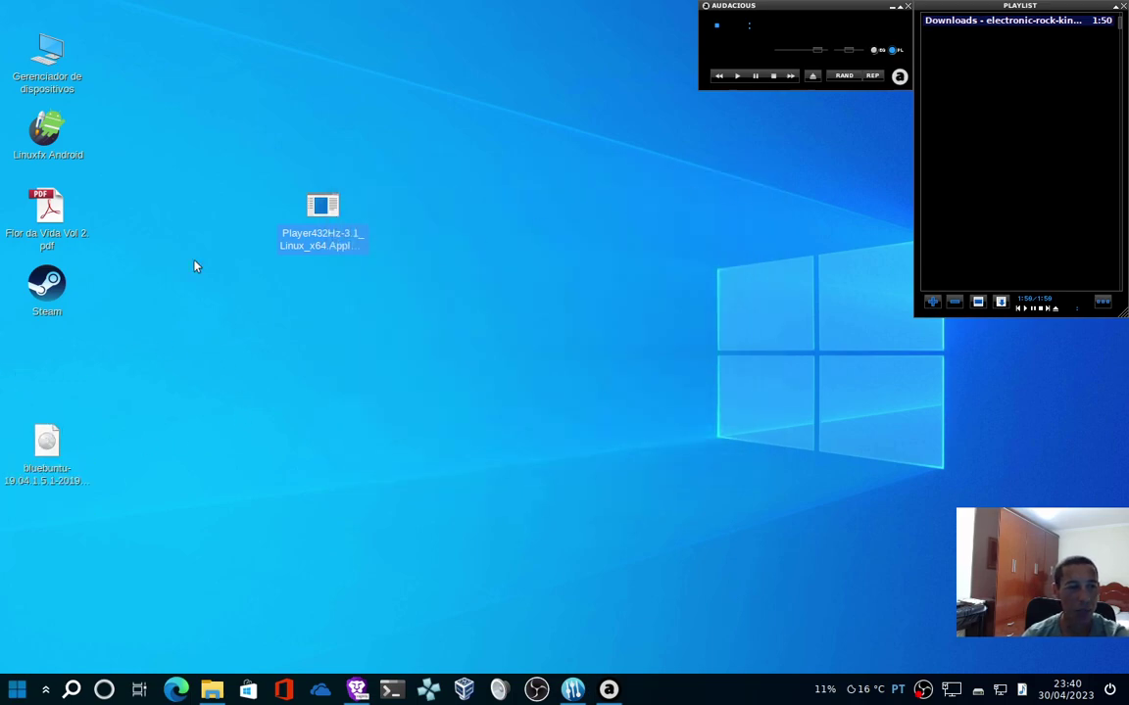
{"action": "left_click", "coordinate": [329, 205]}
{"action": "double_click", "coordinate": [329, 206]}
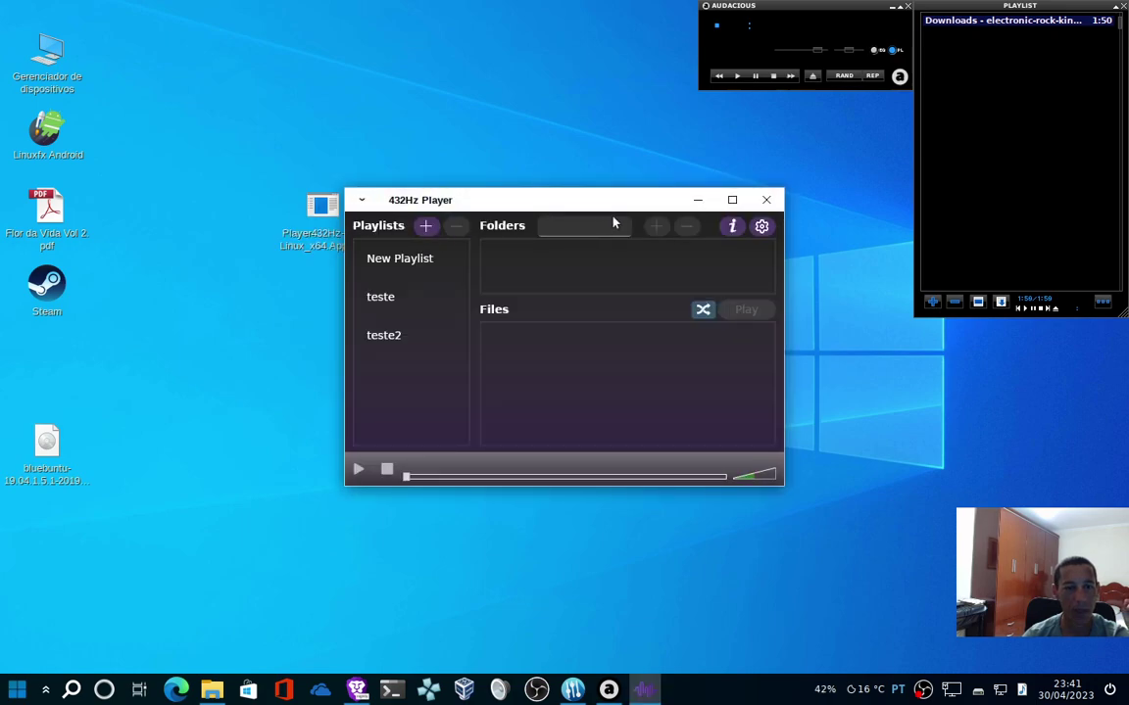
{"action": "left_click", "coordinate": [403, 335]}
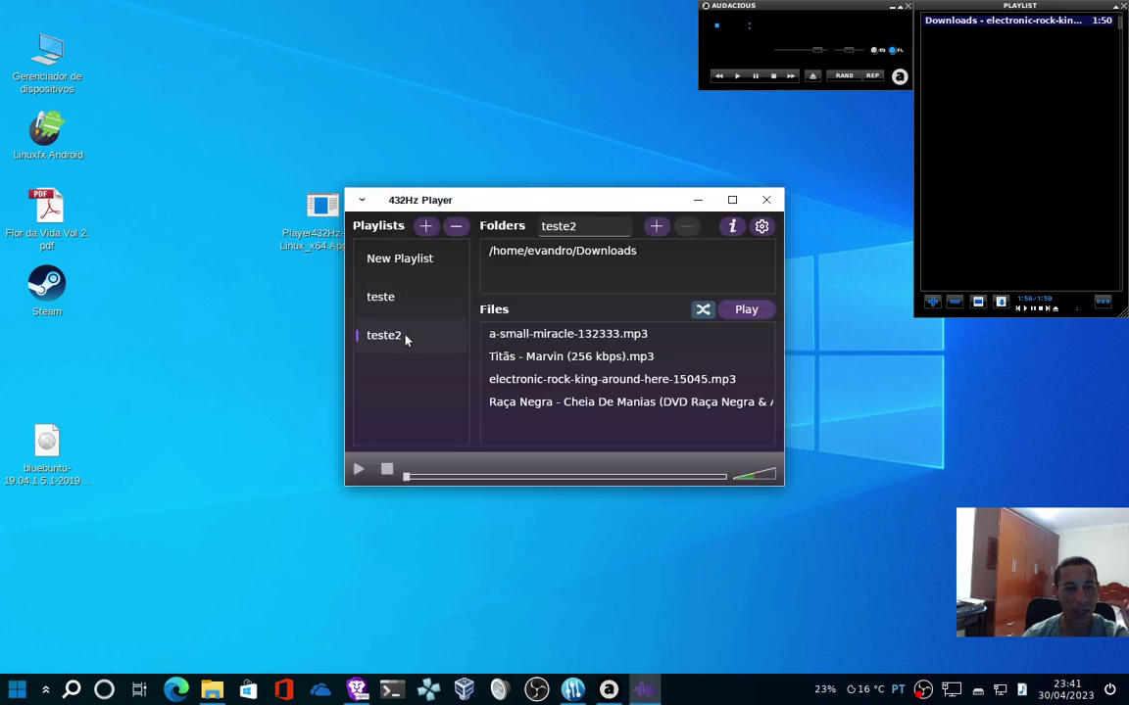
Restore the manual source pitch to 440 Hz with auto-detection off, re-enable auto-detect source pitch, and save the settings.
{"action": "left_click", "coordinate": [762, 226]}
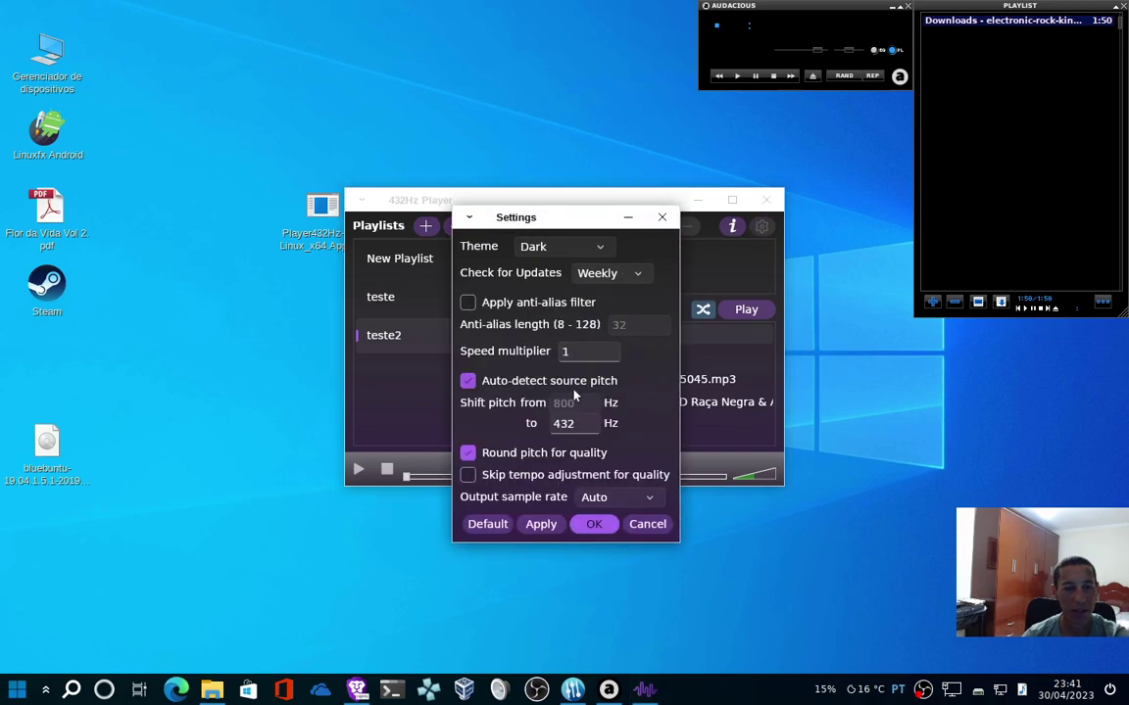
{"action": "left_click", "coordinate": [468, 380]}
{"action": "left_click", "coordinate": [582, 403]}
{"action": "key", "text": "BackSpace"}
{"action": "key", "text": "BackSpace"}
{"action": "key", "text": "BackSpace"}
{"action": "type", "text": "40"}
{"action": "key", "text": "BackSpace"}
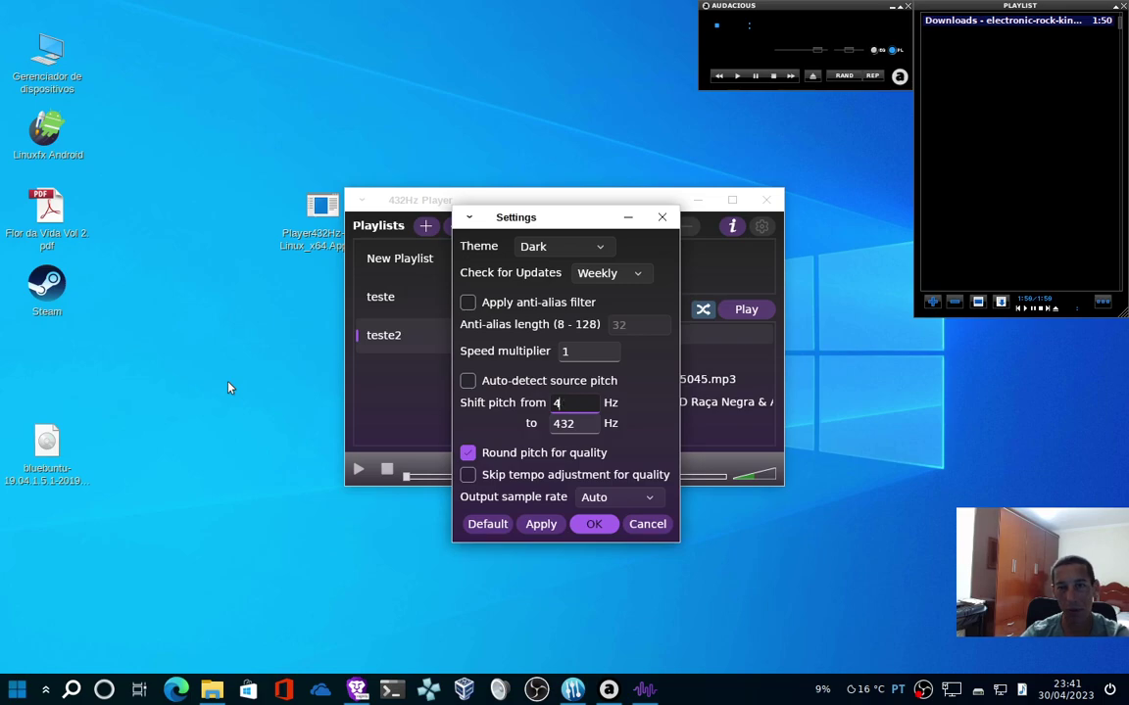
{"action": "type", "text": "40"}
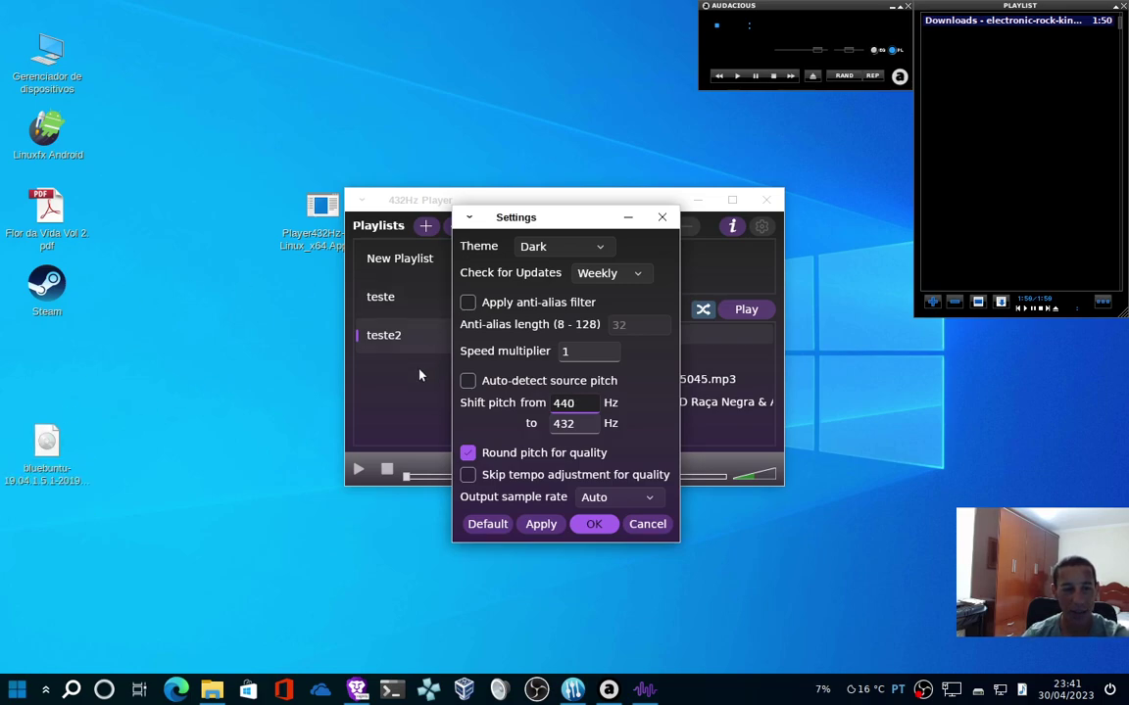
{"action": "left_click", "coordinate": [542, 529]}
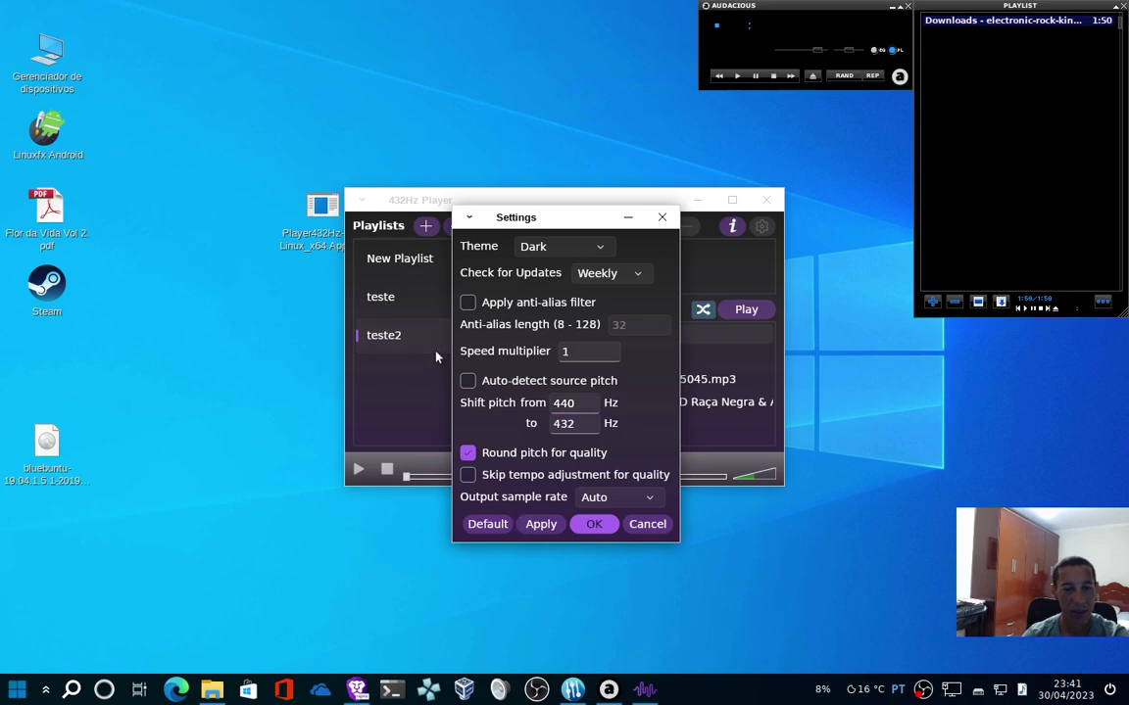
{"action": "left_click", "coordinate": [468, 380]}
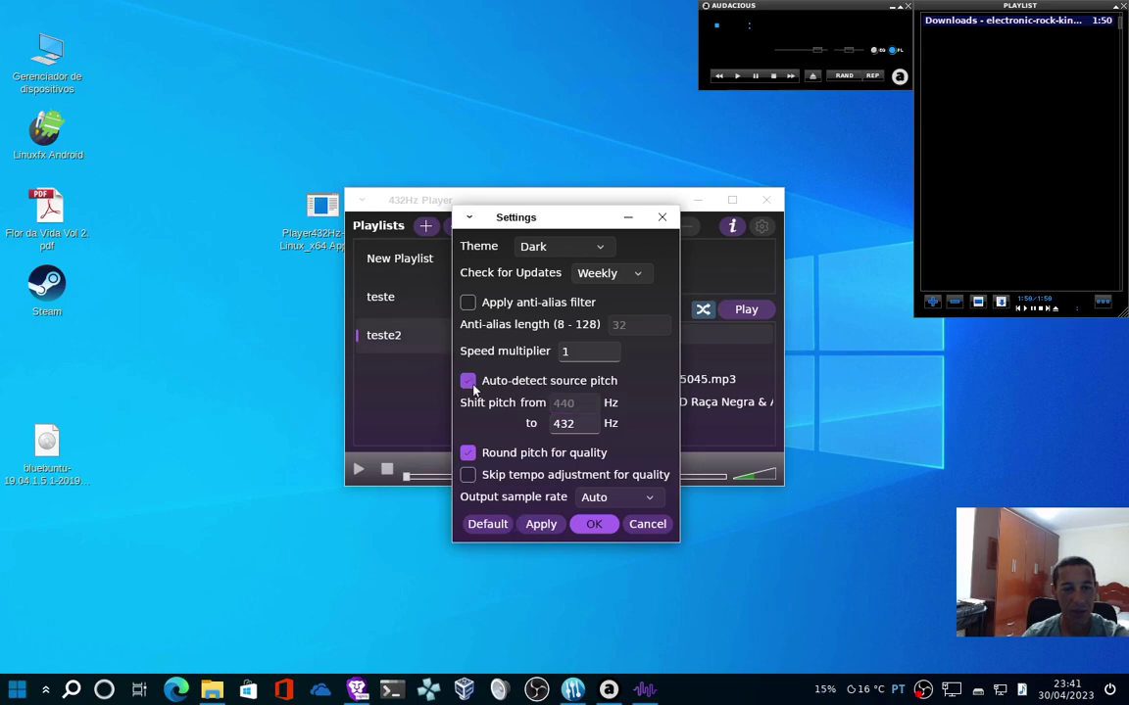
{"action": "left_click", "coordinate": [594, 524]}
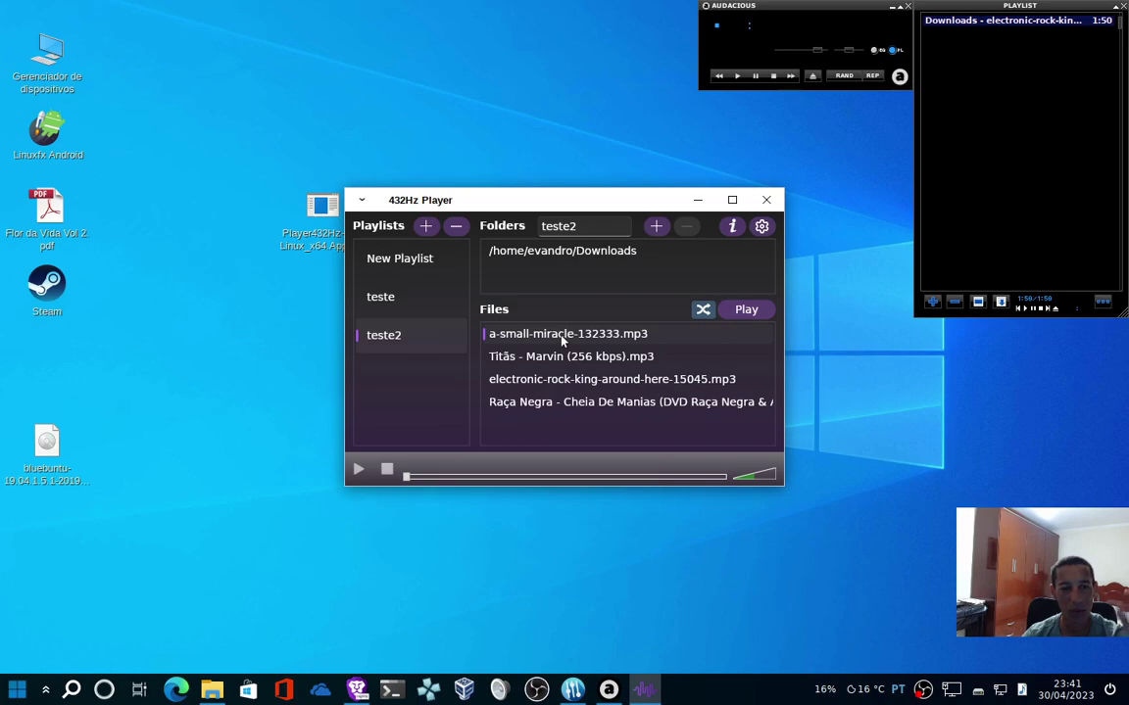
Briefly play "a-small-miracle-132333.mp3", "electronic-rock-king-around-here-15045.mp3" and the Raça Negra track with auto-detection, and close 432Hz Player and Audacious.
{"action": "double_click", "coordinate": [563, 338]}
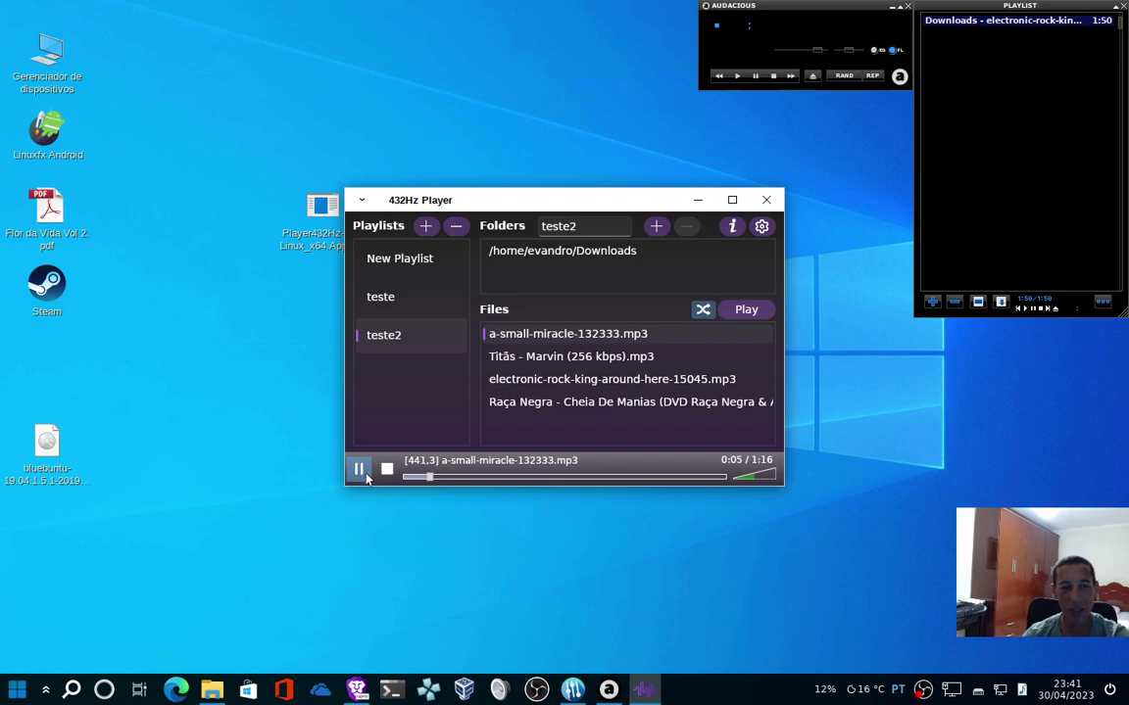
{"action": "double_click", "coordinate": [487, 381]}
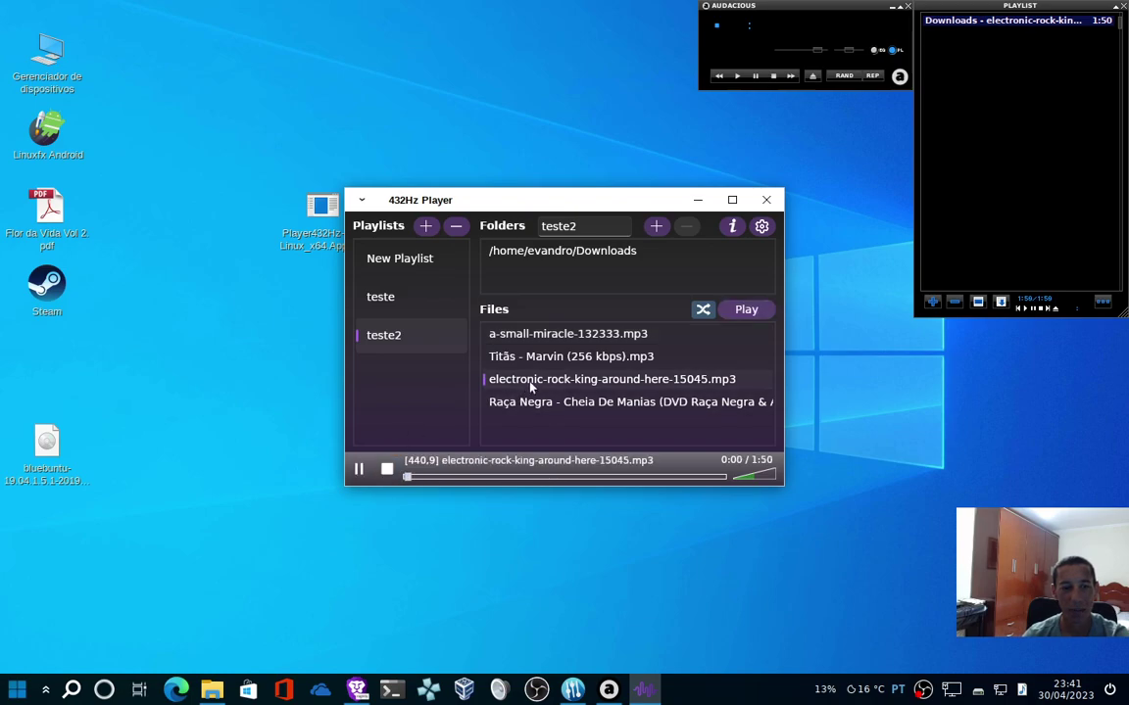
{"action": "left_click", "coordinate": [386, 472]}
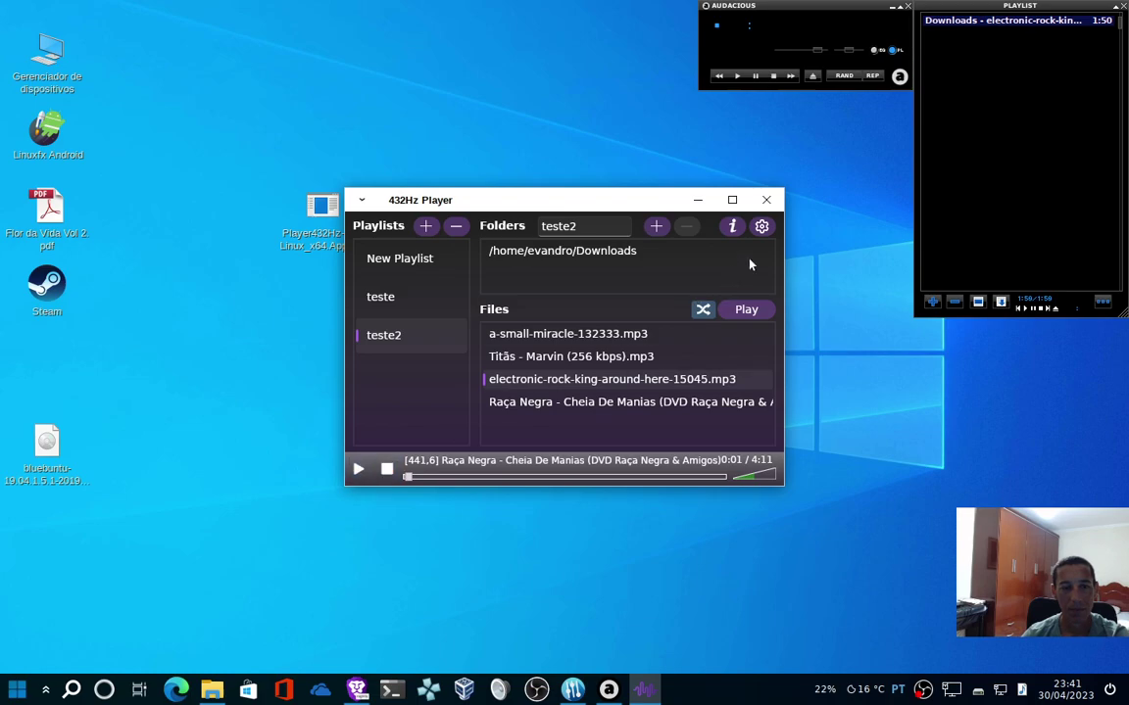
{"action": "left_click", "coordinate": [766, 200]}
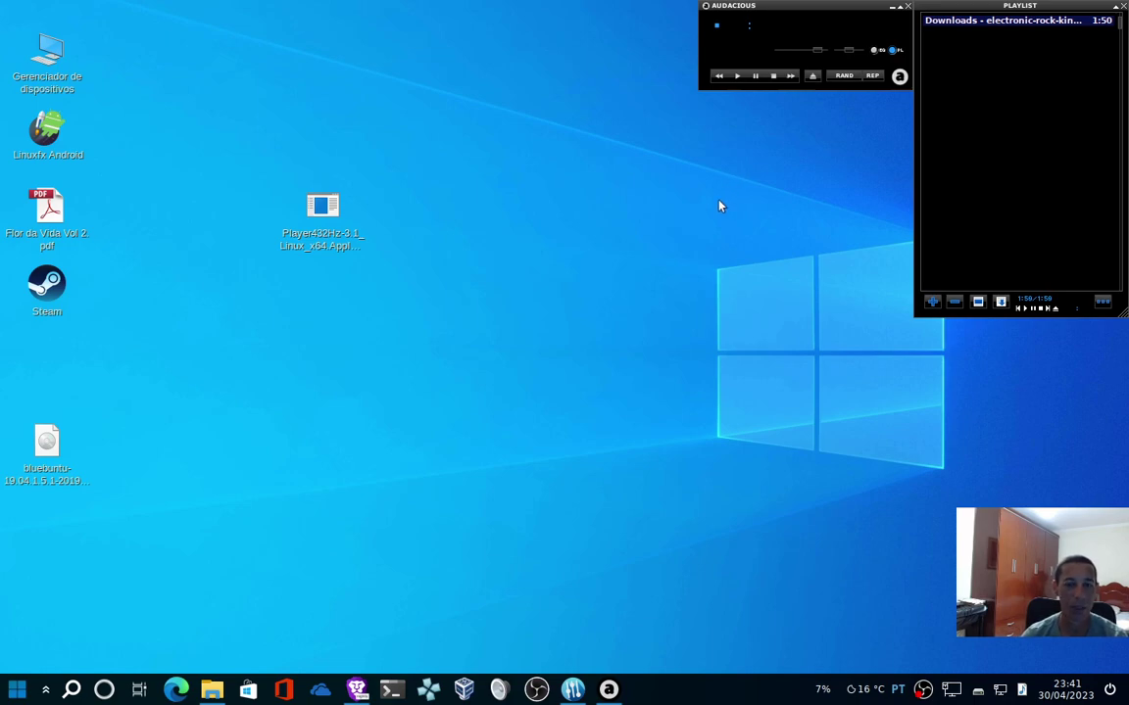
{"action": "left_click", "coordinate": [907, 6]}
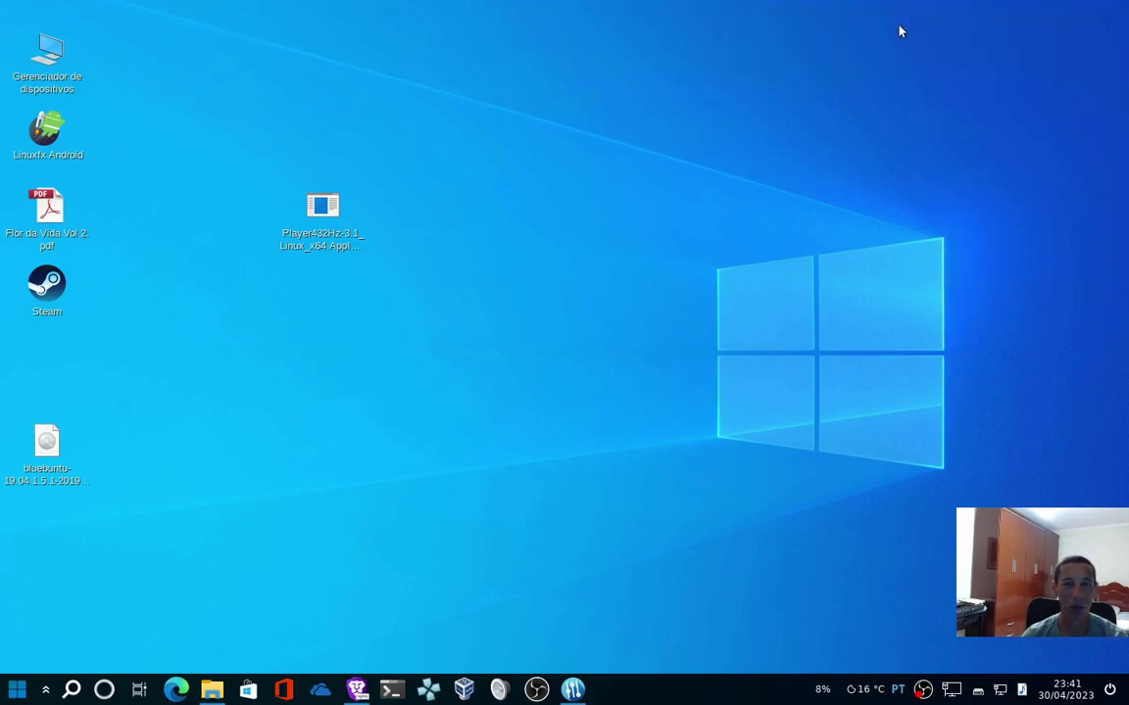